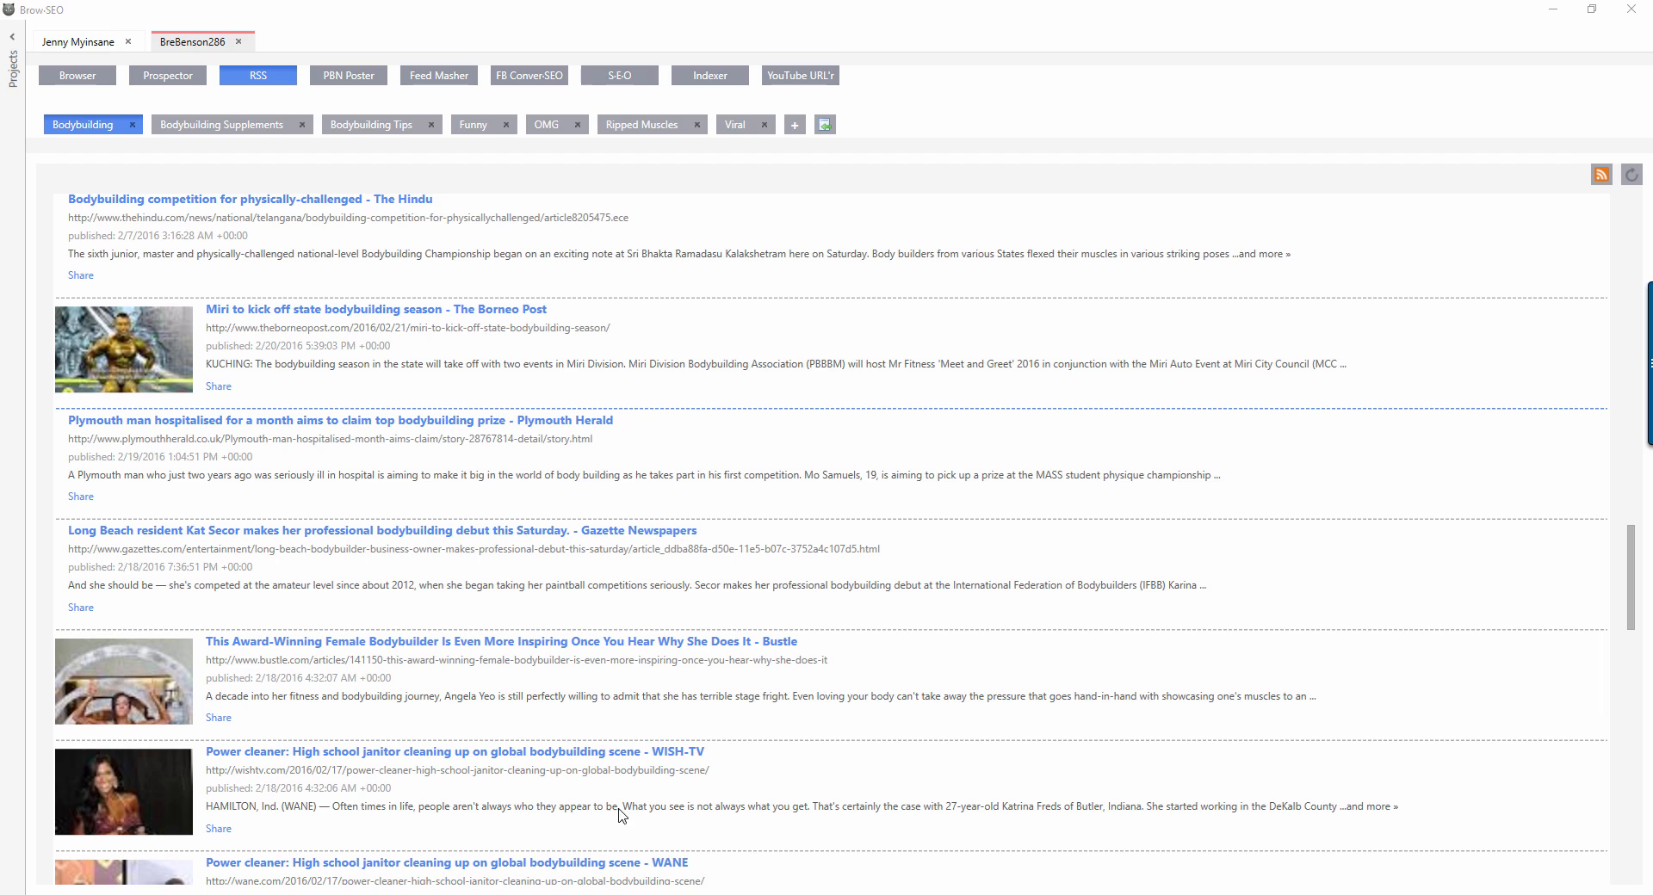
# Step: Review the Notepad list of curation methods and the curation options available for The Hindu article in the RSS feed
pyautogui.hotkey('alt', 'Tab')
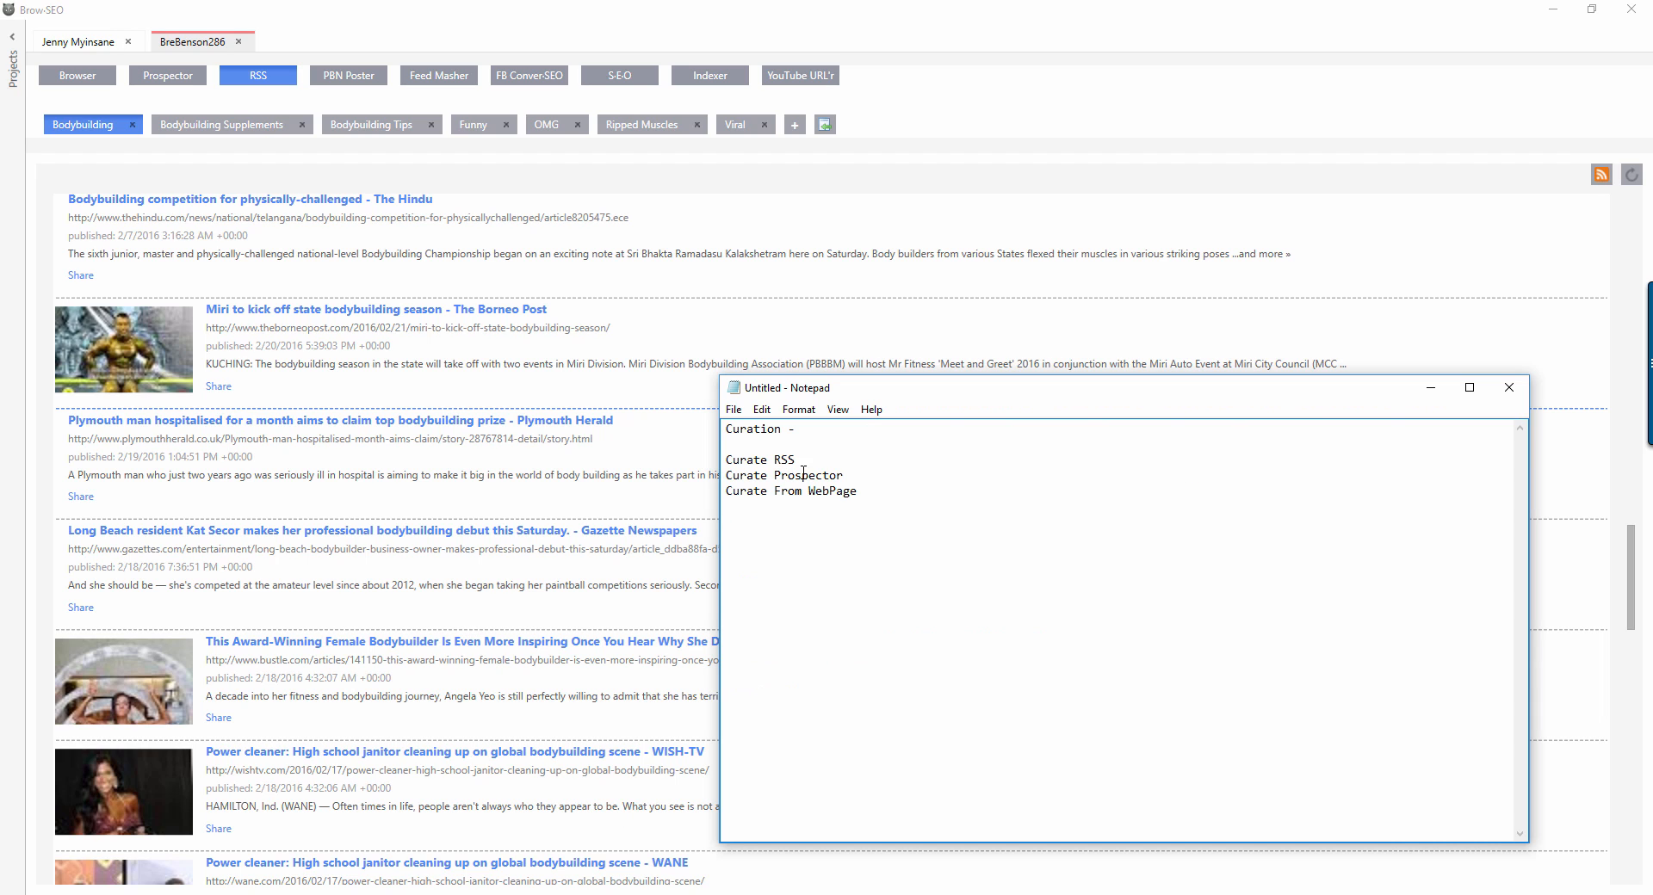
pyautogui.moveTo(823, 460); pyautogui.dragTo(711, 459)
pyautogui.moveTo(844, 475); pyautogui.dragTo(723, 475)
pyautogui.press('Down')
pyautogui.moveTo(858, 492); pyautogui.dragTo(725, 492)
pyautogui.click(308, 391)
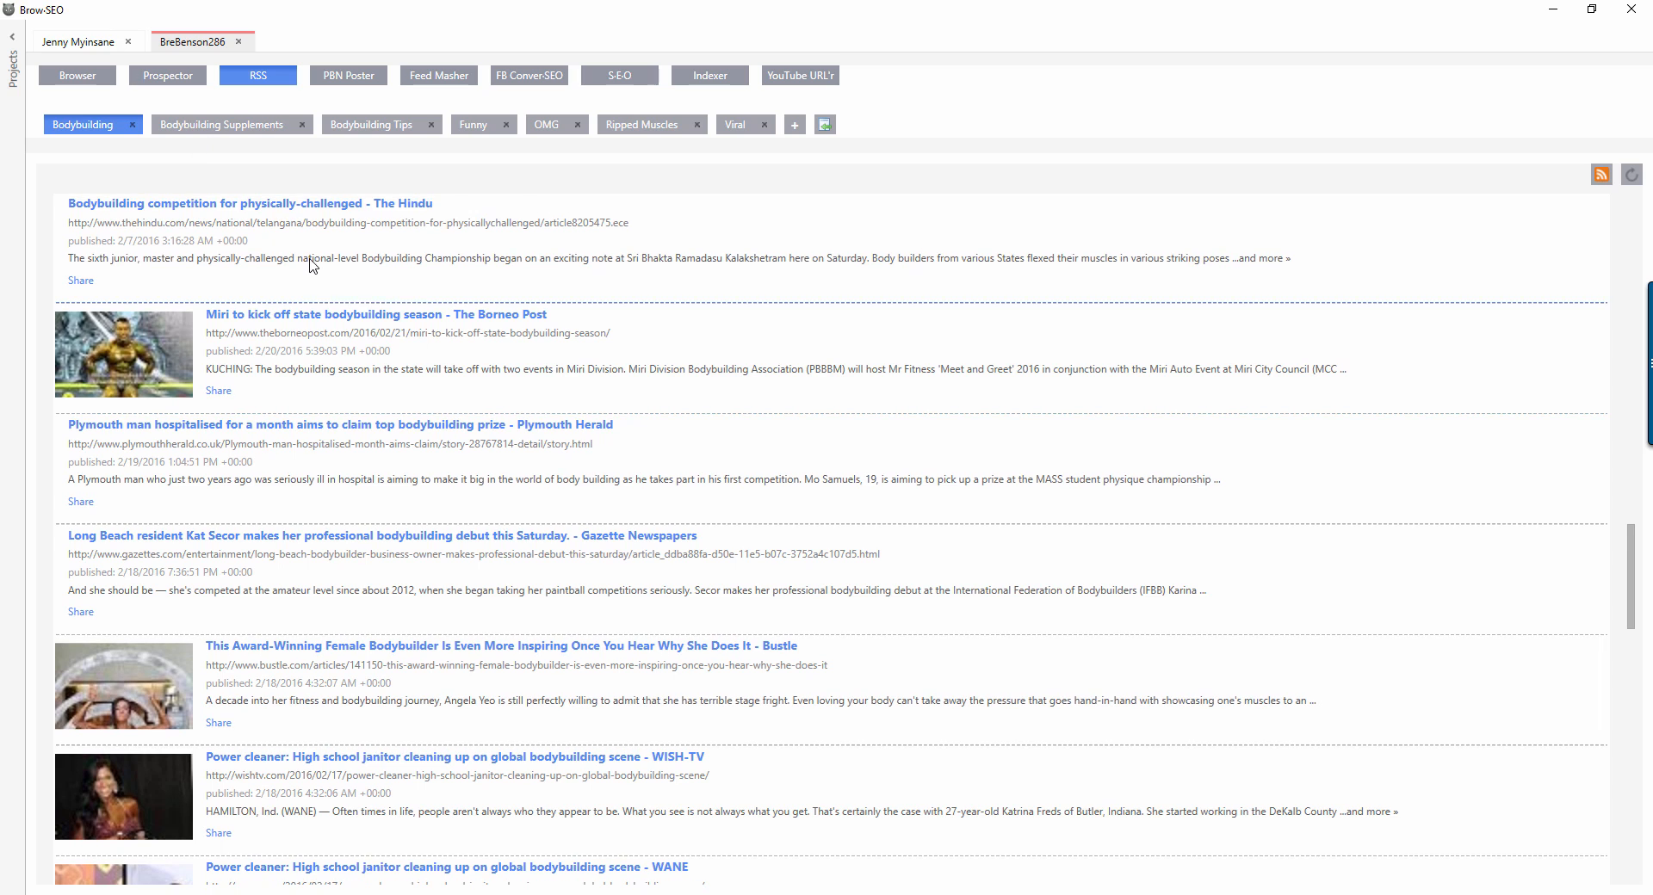
pyautogui.rightClick(312, 262)
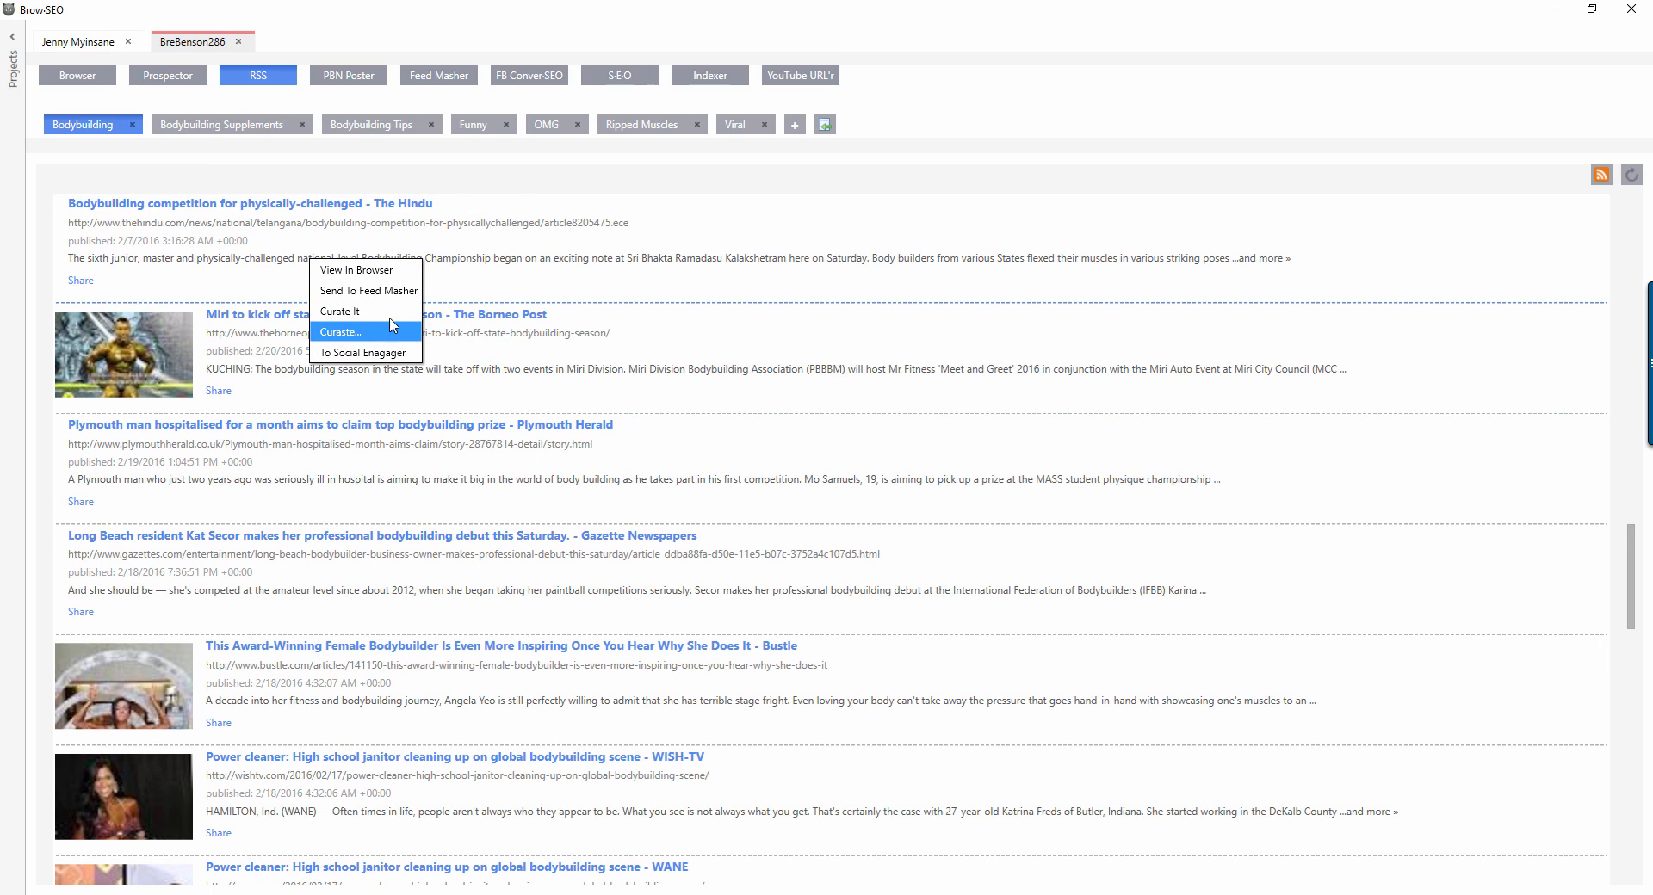
pyautogui.click(522, 250)
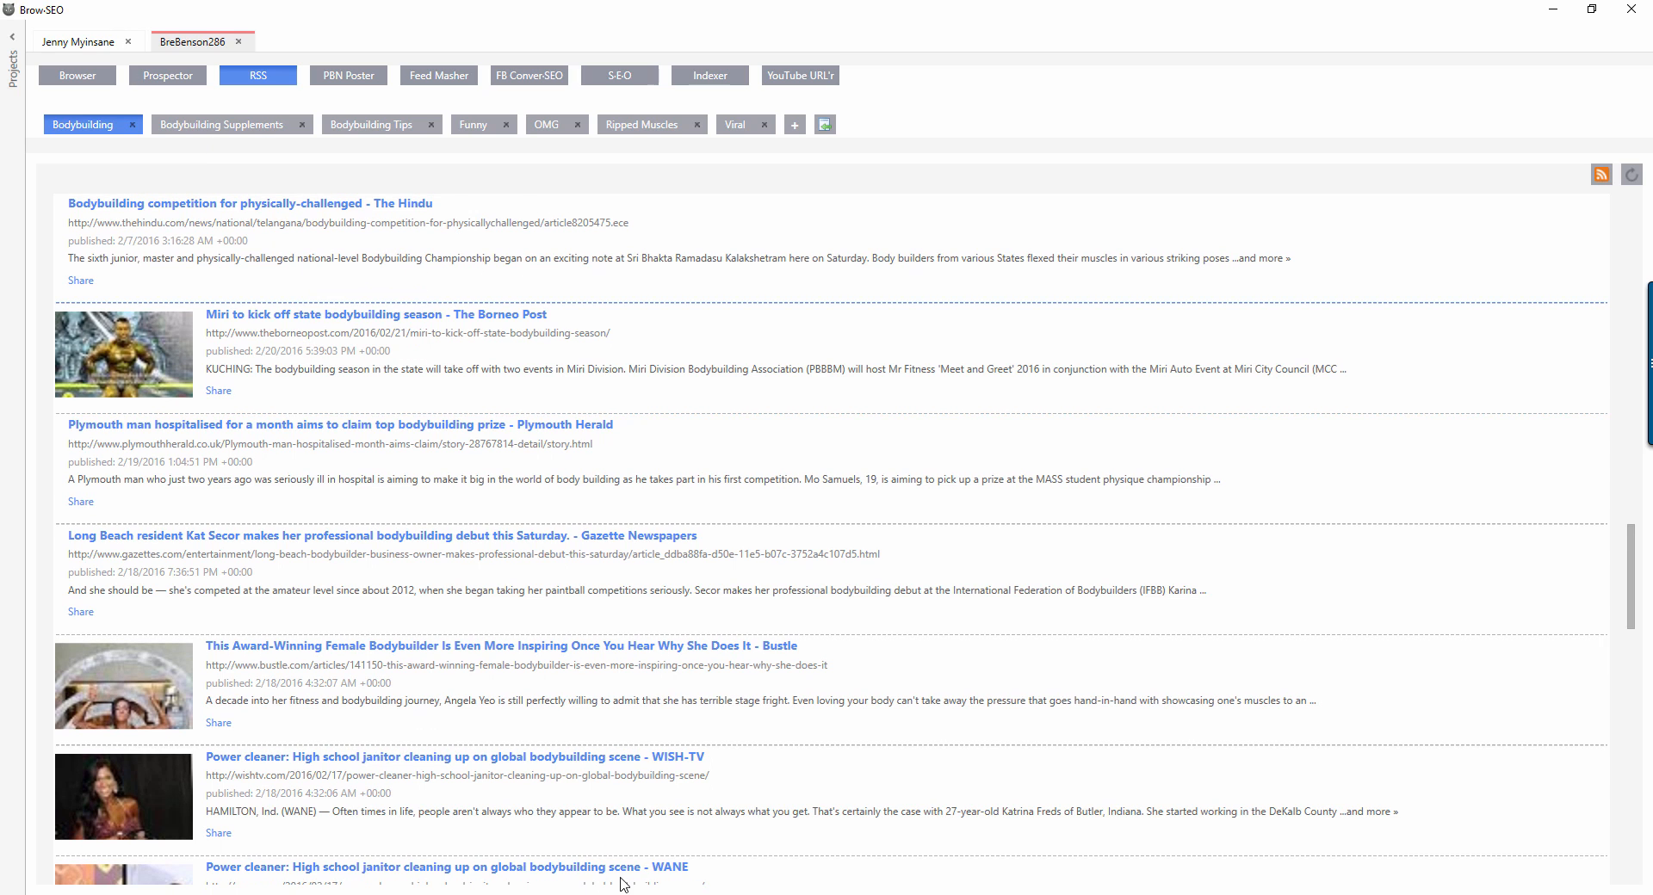
pyautogui.click(680, 894)
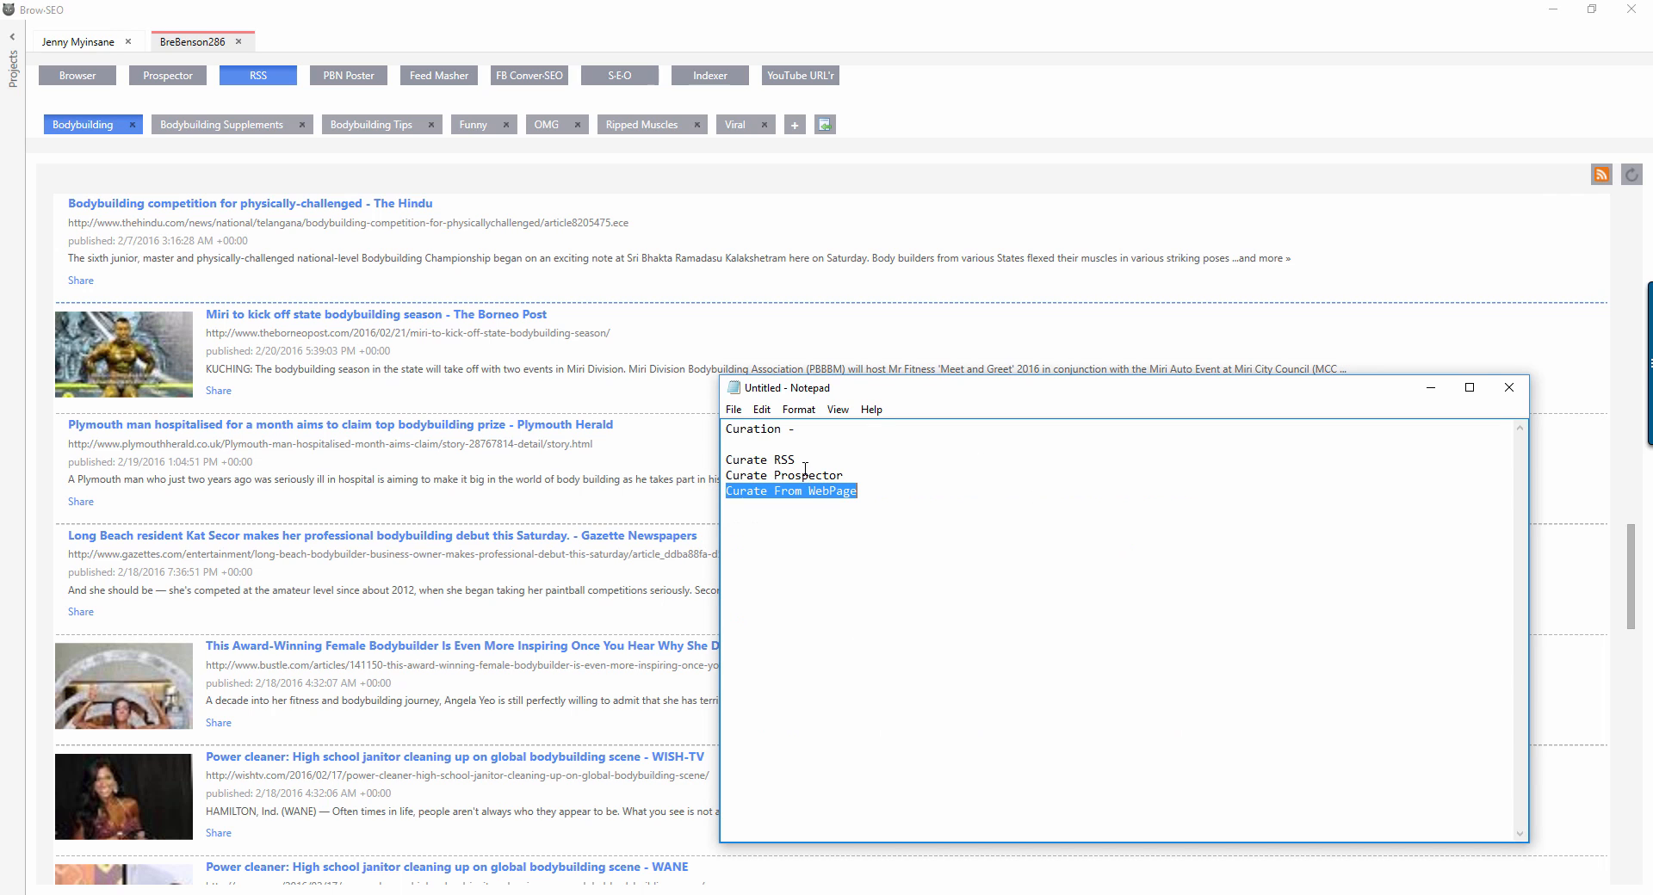
pyautogui.click(517, 392)
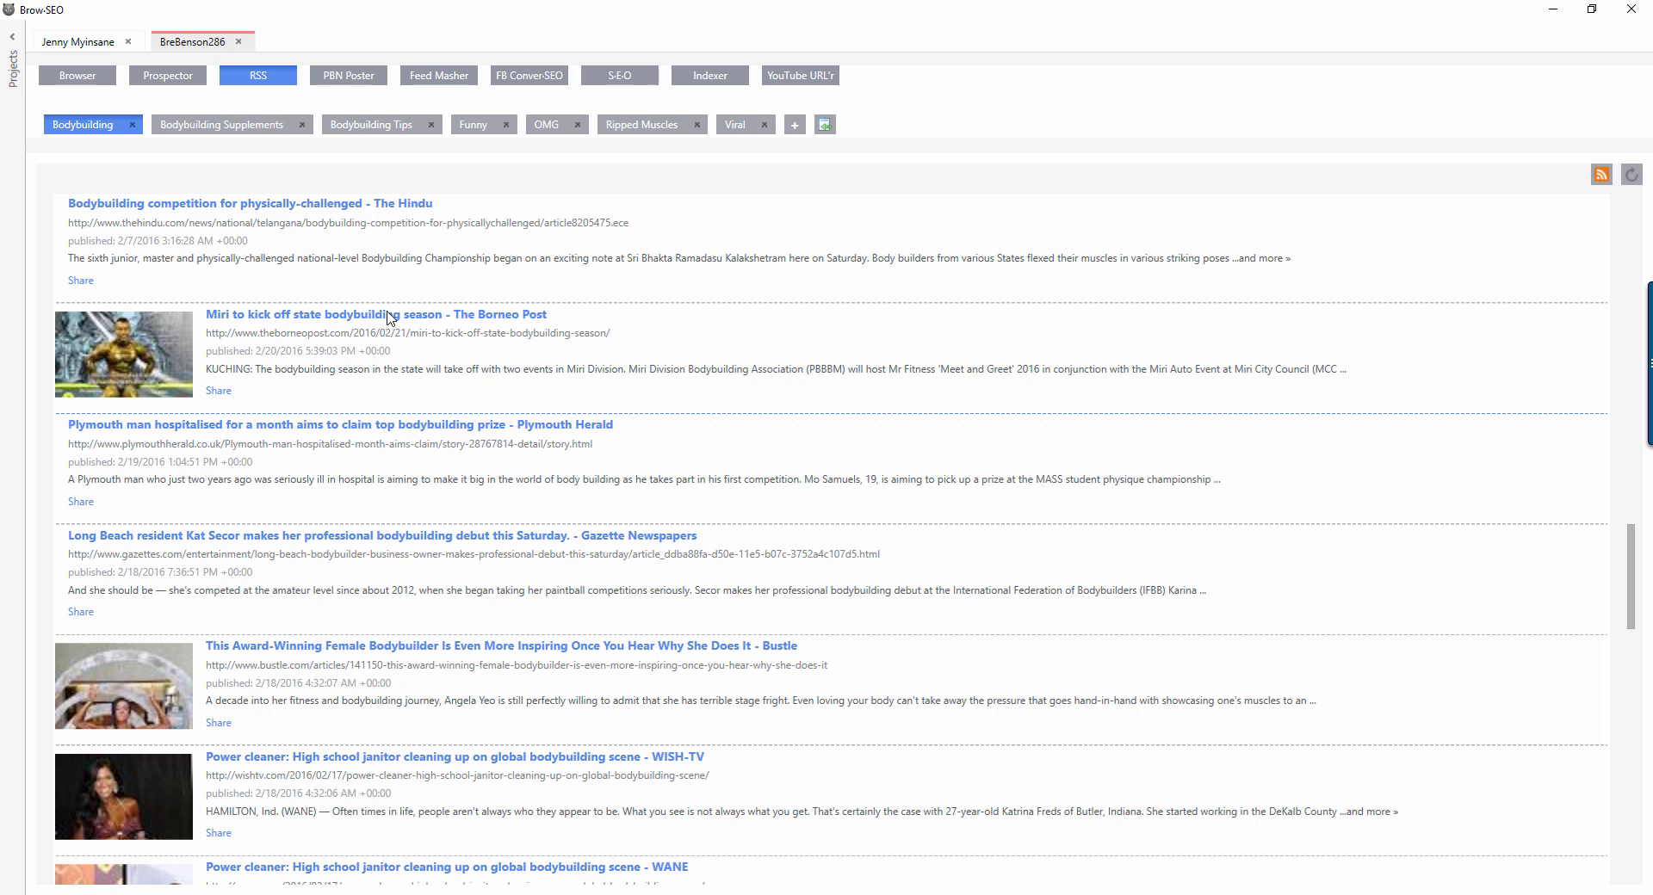
# Step: Curate The Hindu article on the physically-challenged bodybuilding competition from the RSS feed and view it in the PBN Poster
pyautogui.rightClick(168, 238)
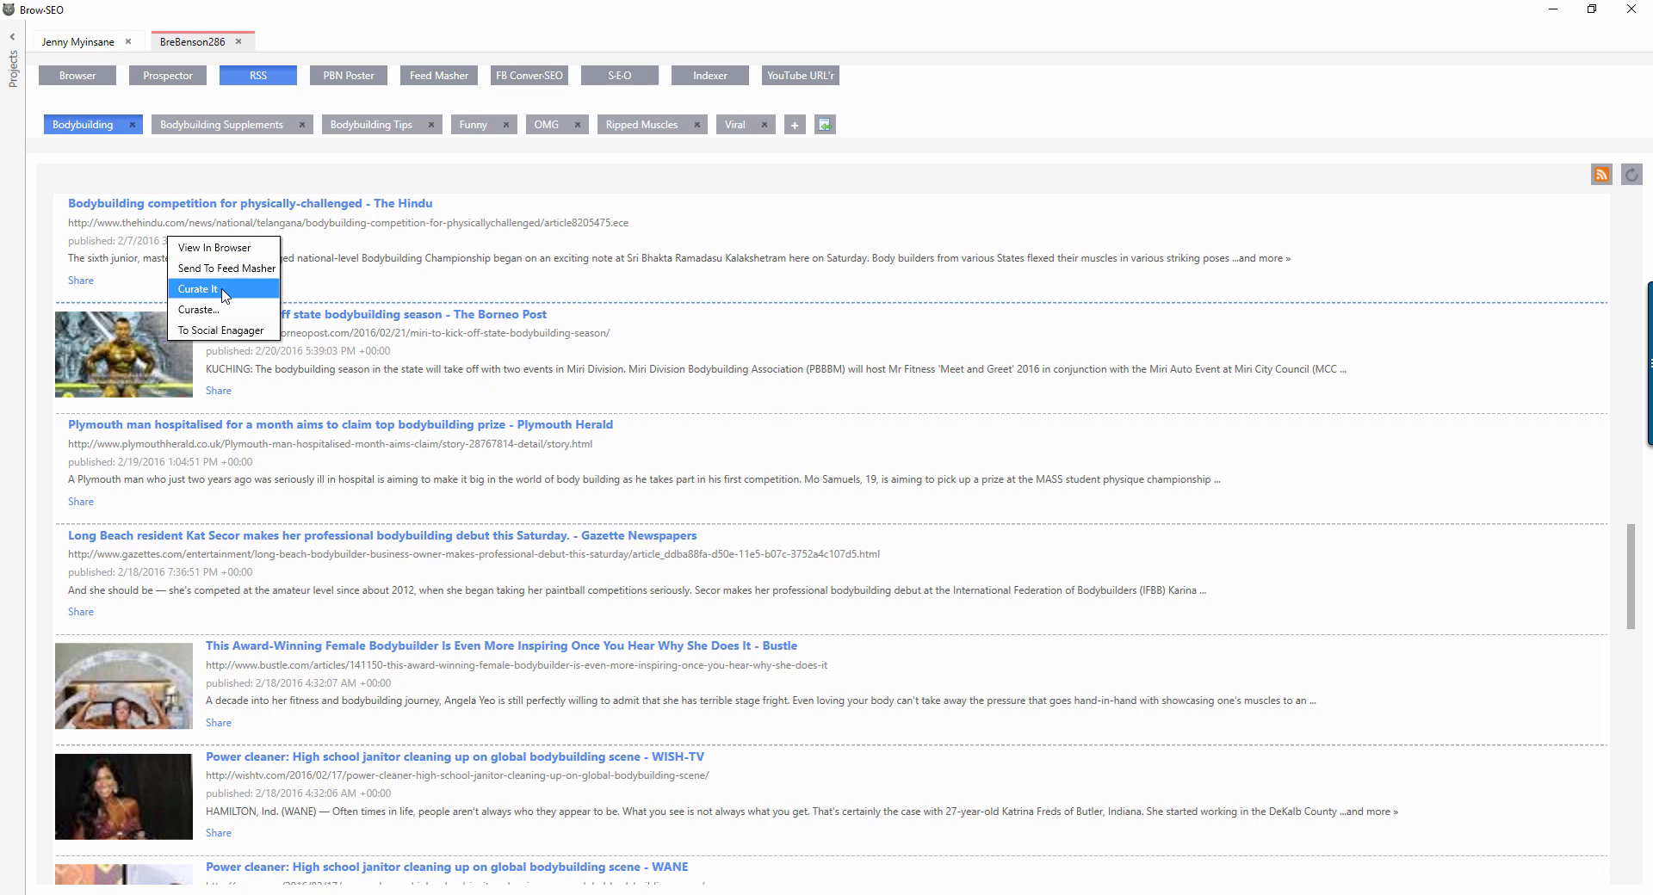
pyautogui.click(221, 293)
pyautogui.click(358, 75)
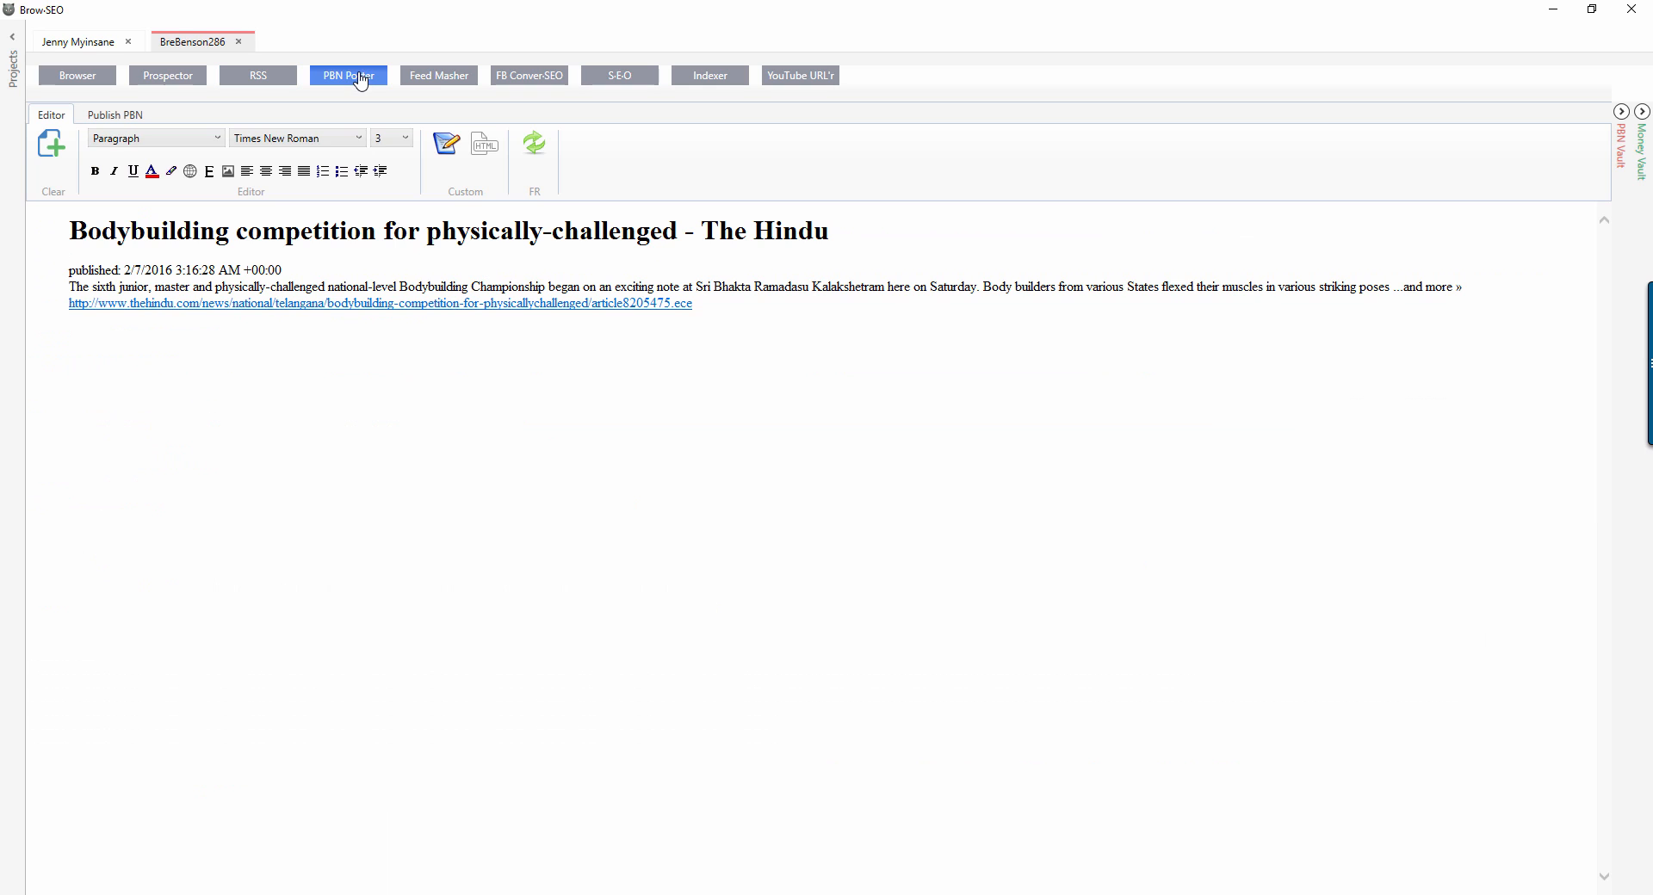
# Step: Curate the Borneo Post article "Miri to kick off state bodybuilding season" from RSS into the PBN Poster and enlarge its image
pyautogui.click(239, 78)
pyautogui.rightClick(293, 338)
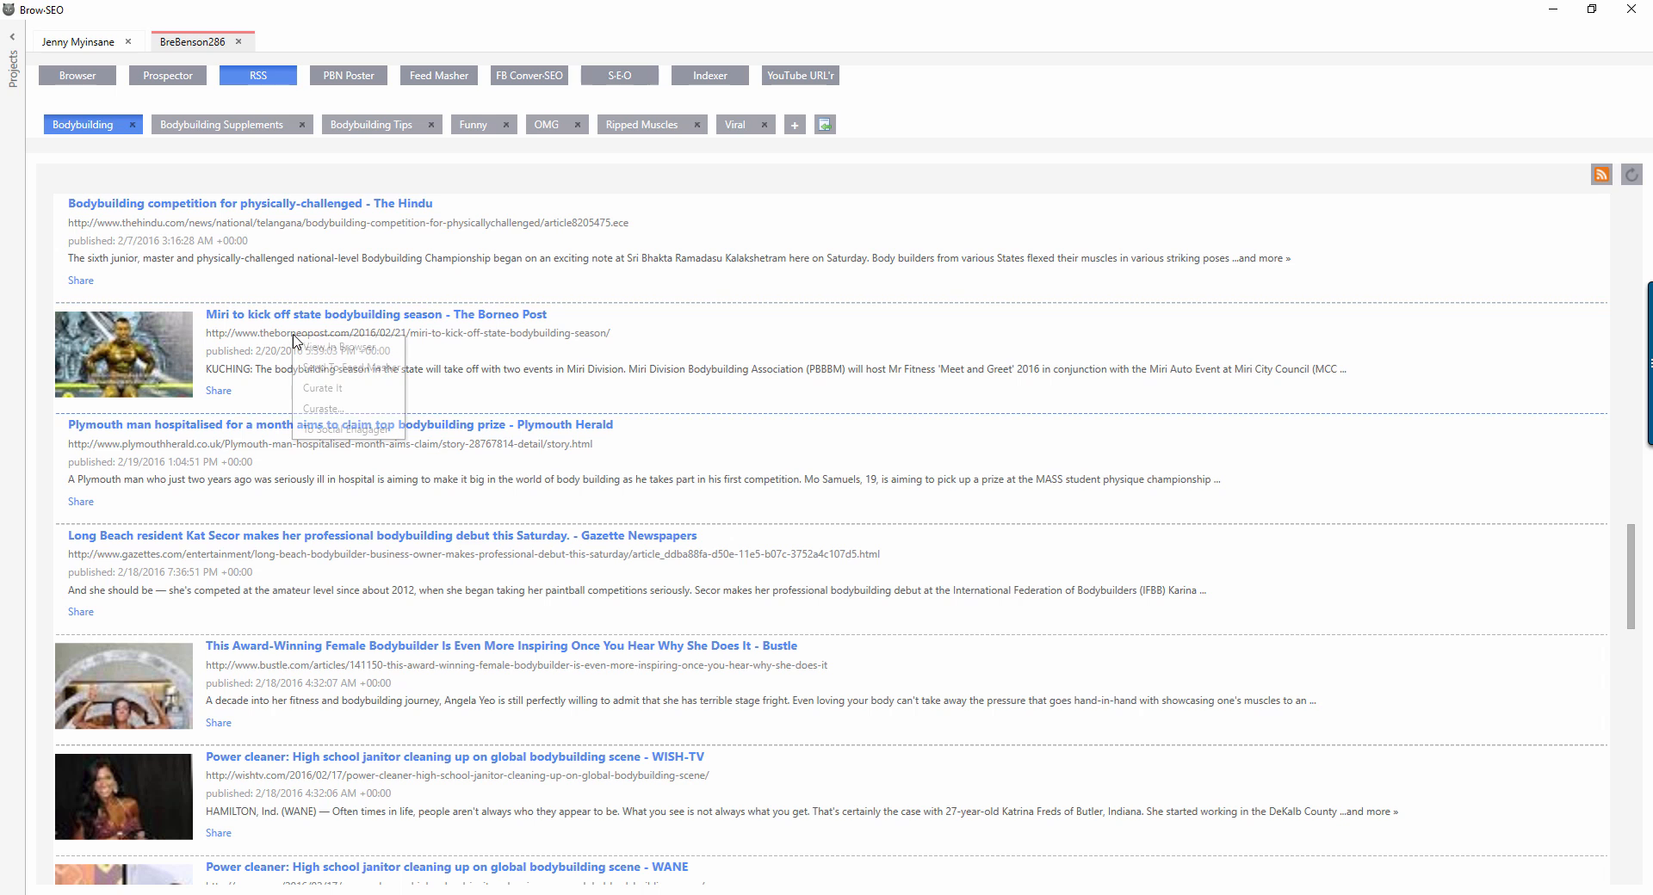
pyautogui.click(337, 370)
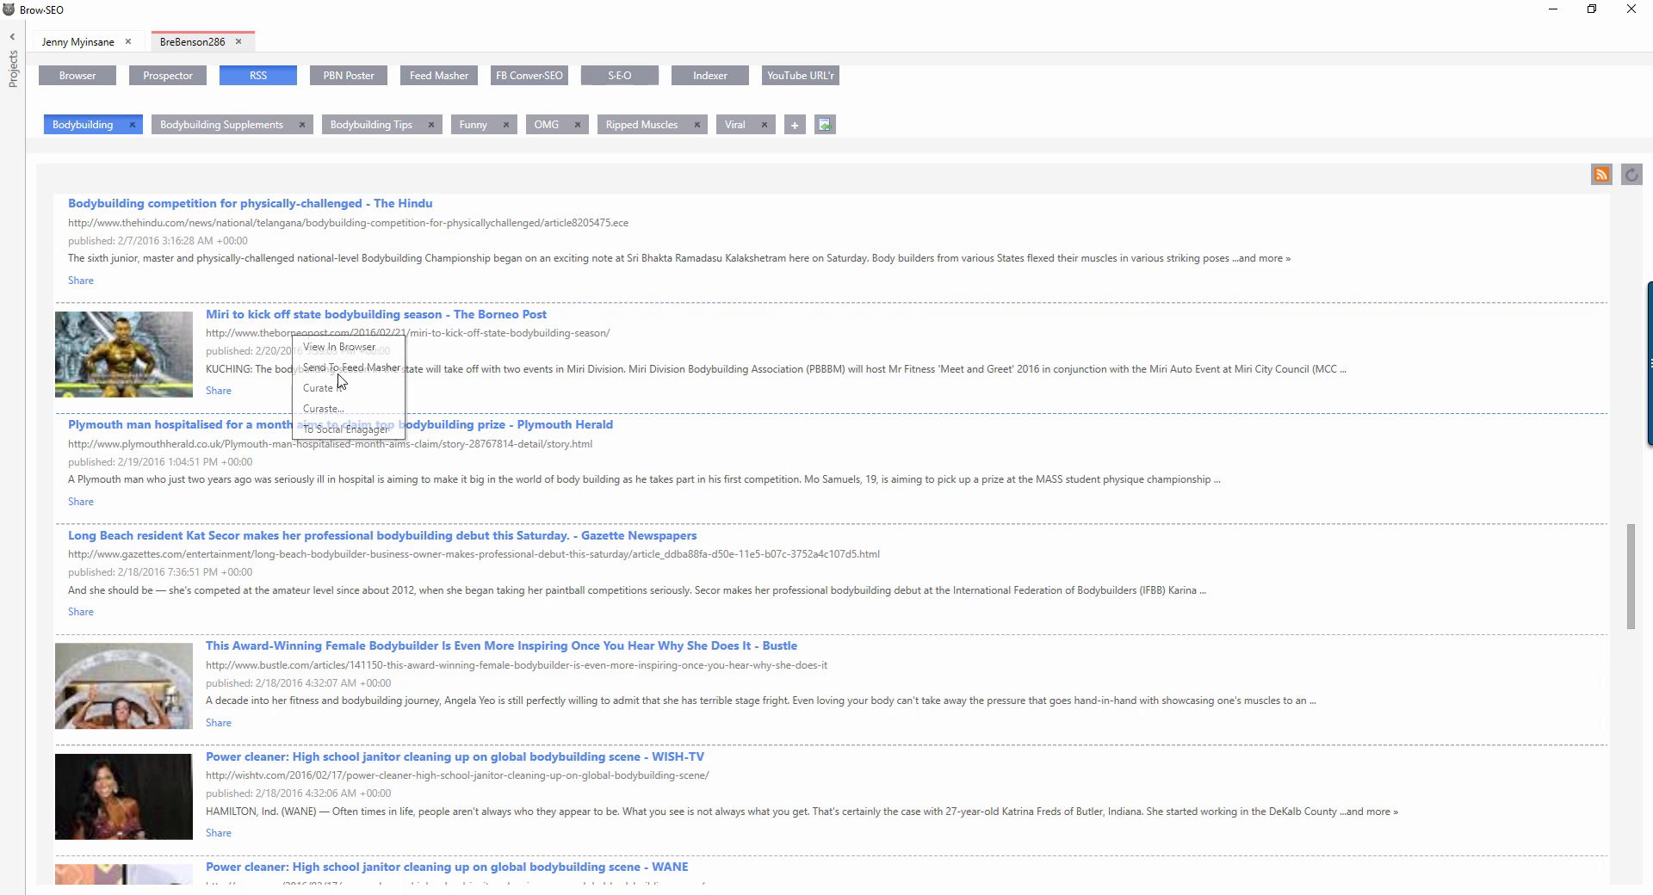
pyautogui.click(351, 77)
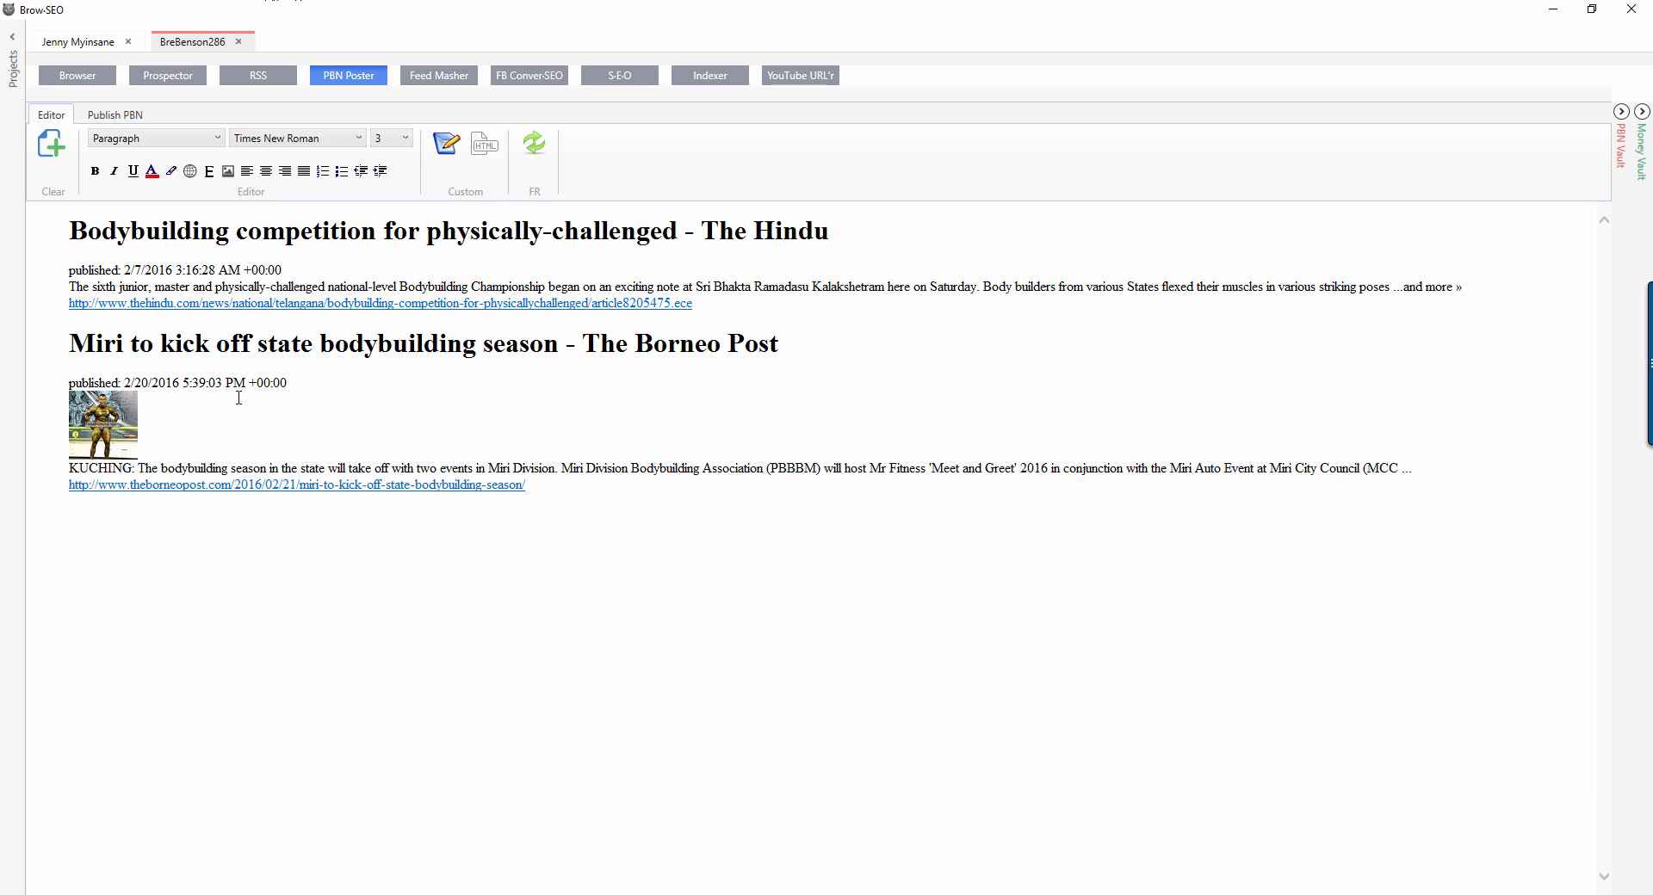
pyautogui.click(129, 406)
pyautogui.moveTo(139, 460); pyautogui.dragTo(412, 557)
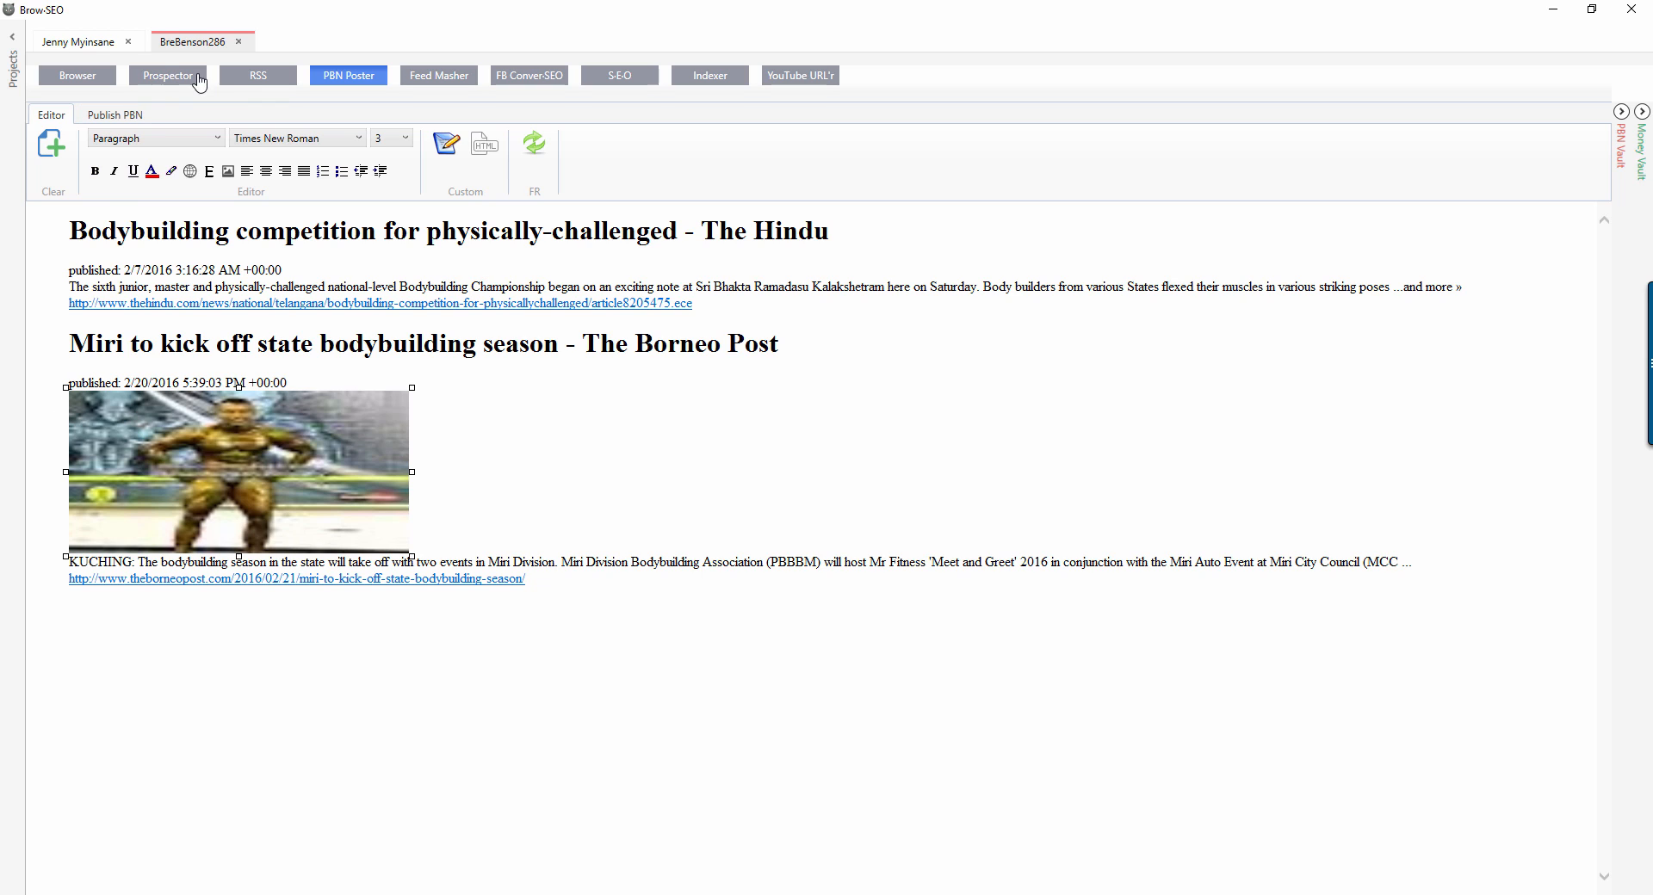
# Step: Curate the Prospector result "Weight Loss Diet Pills - Do They Work?" and view it in the PBN Poster
pyautogui.click(161, 82)
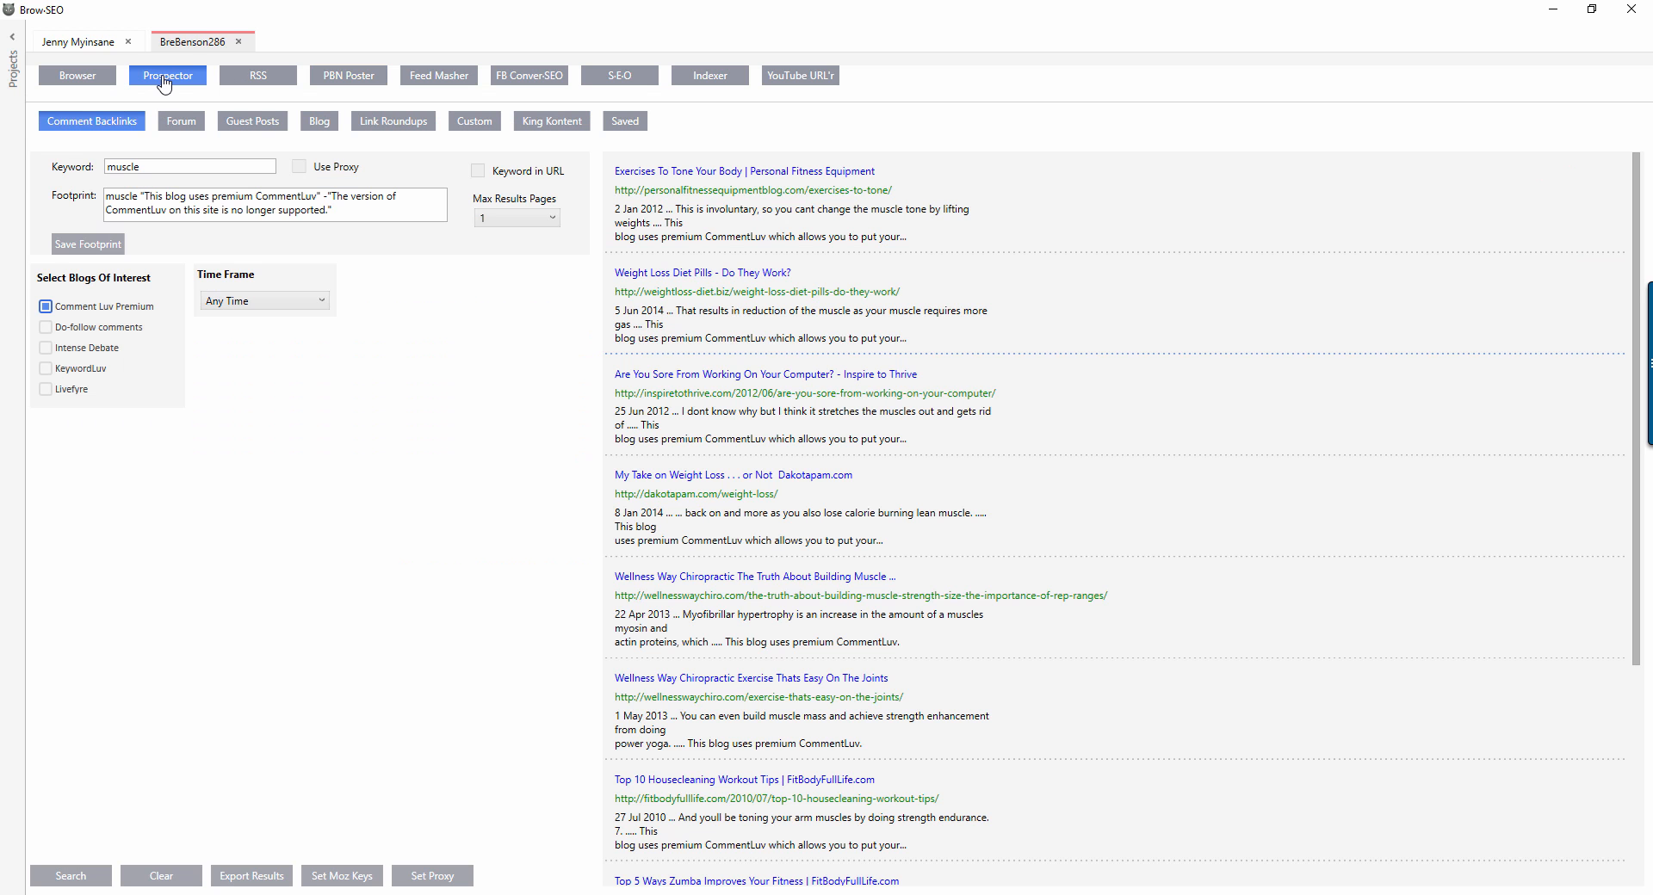
pyautogui.click(236, 76)
pyautogui.click(167, 82)
pyautogui.rightClick(697, 319)
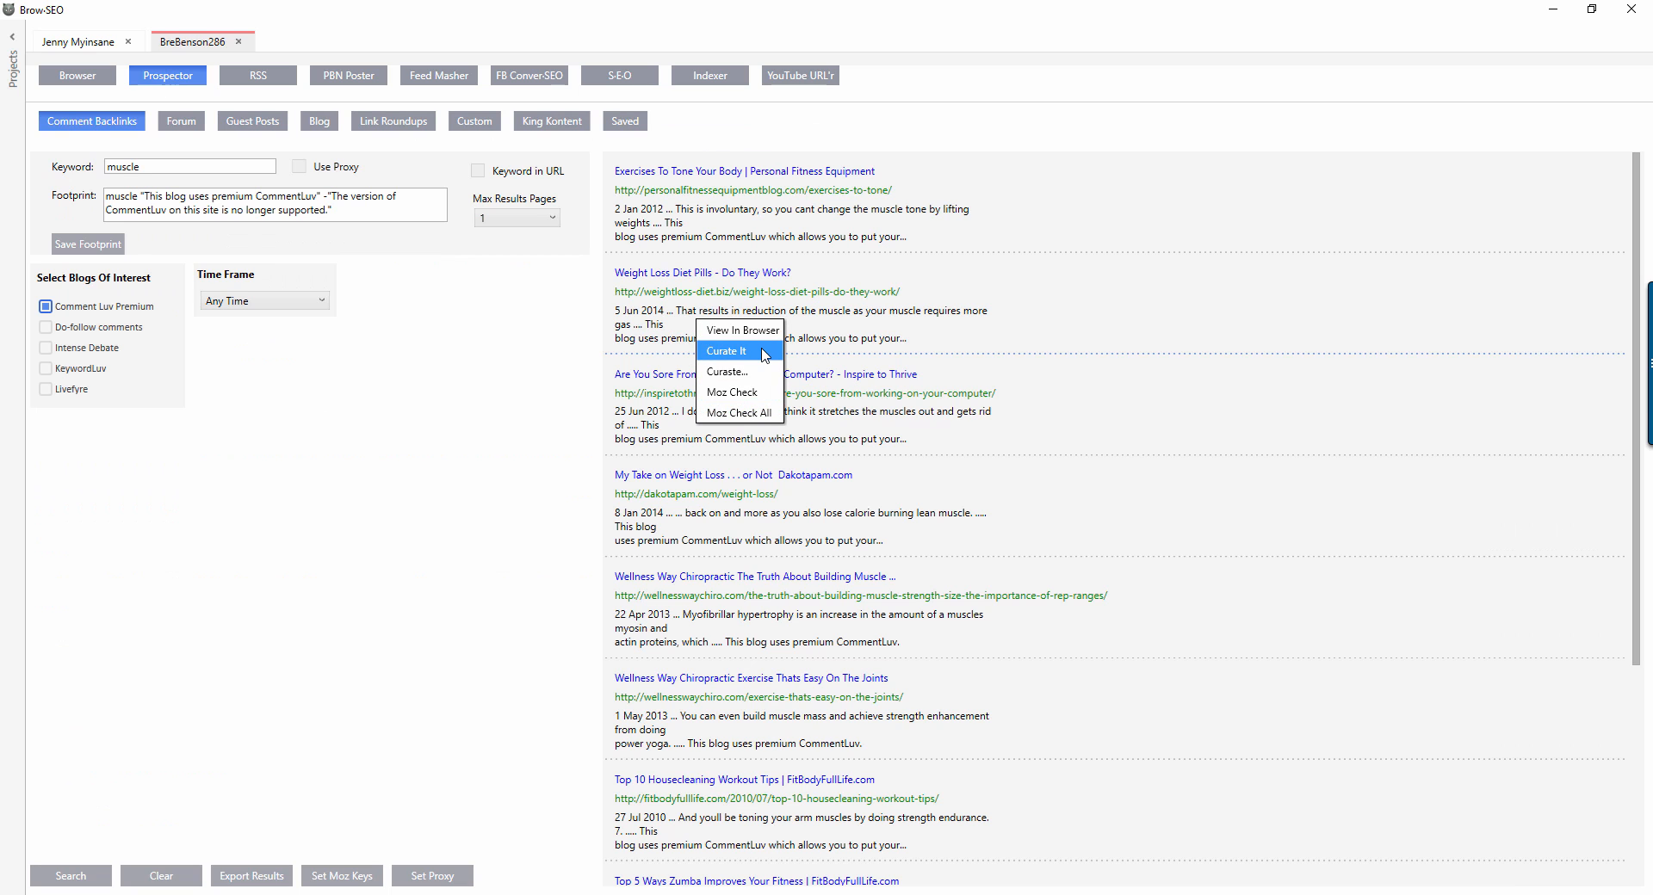
pyautogui.click(765, 352)
pyautogui.click(358, 82)
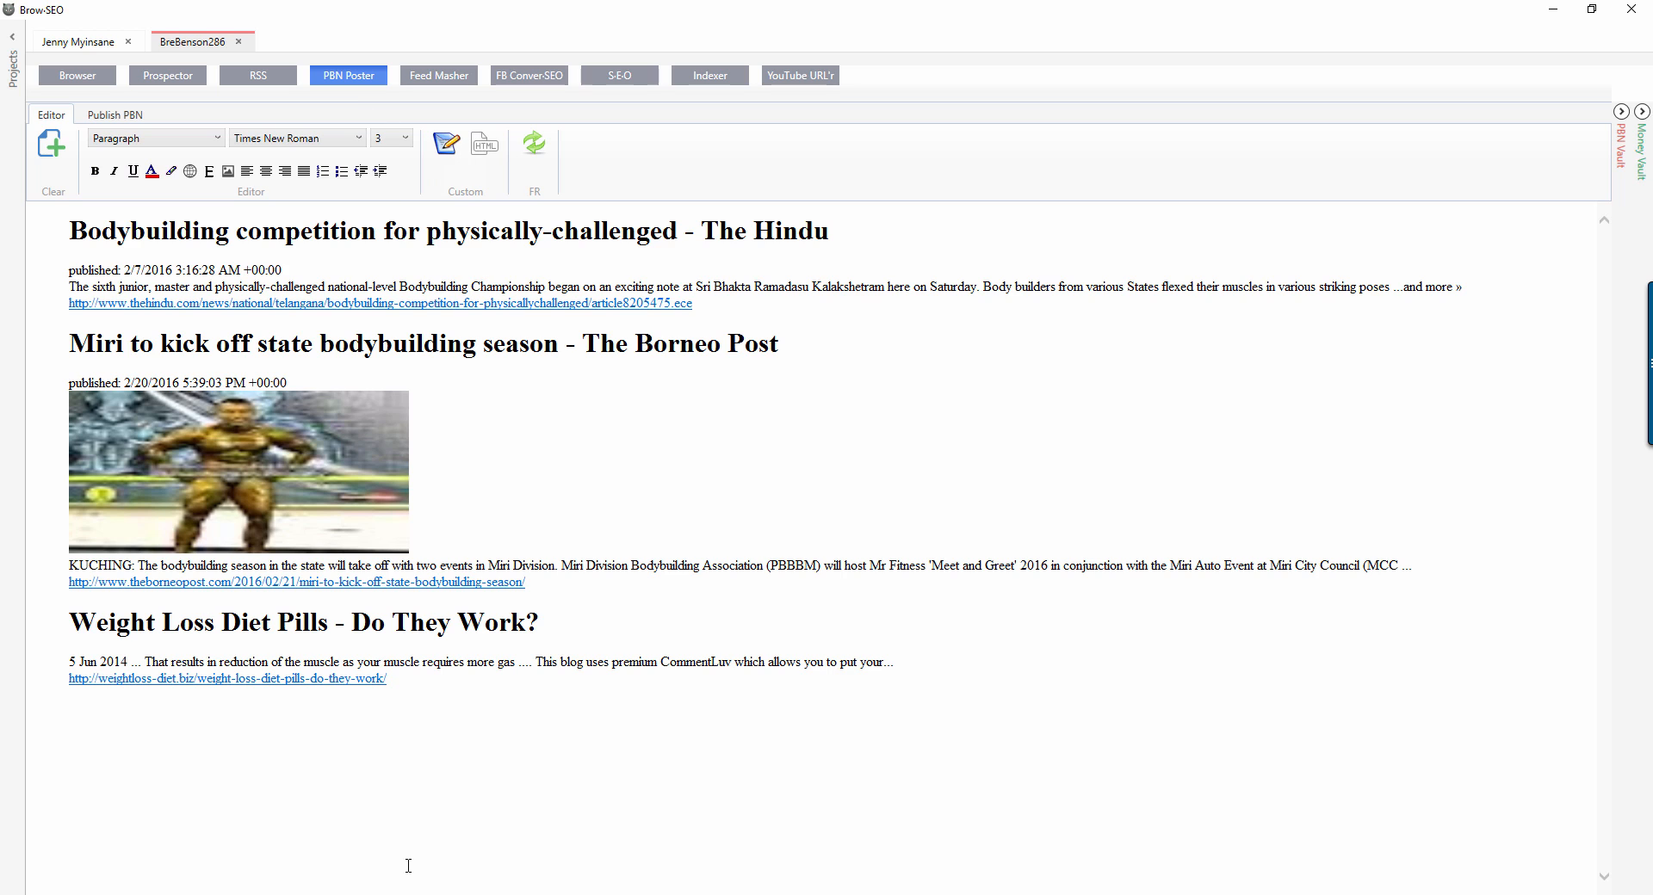
# Step: Examine the curated article excerpts in the PBN Poster and compare them with their source entries in the RSS feed
pyautogui.hotkey('ctrl', 'a')
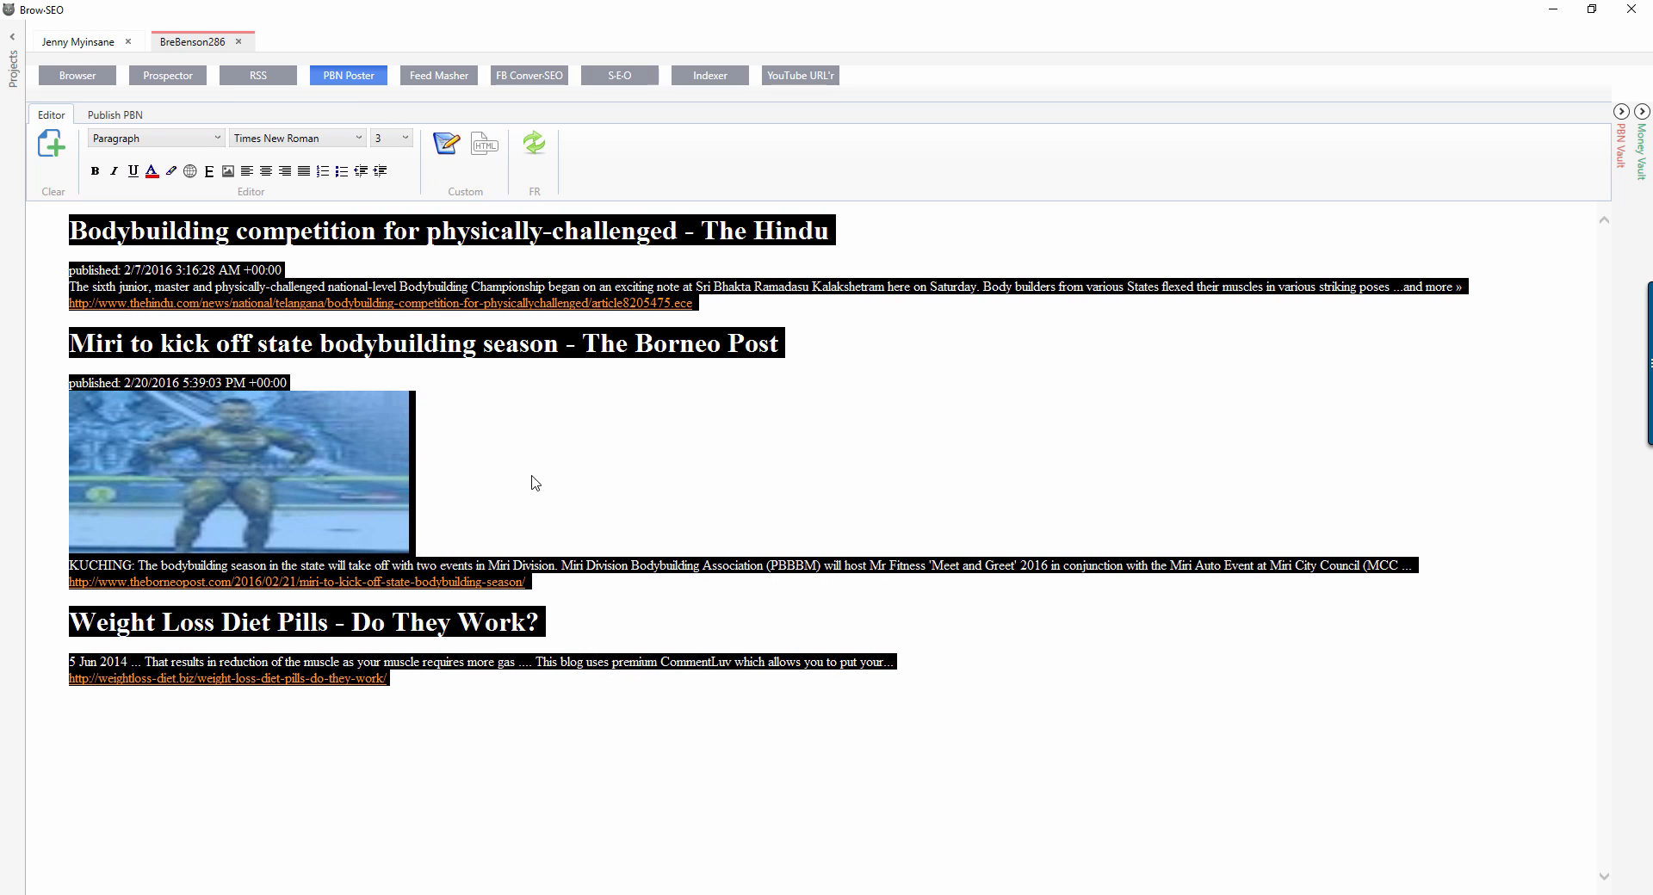
pyautogui.click(790, 476)
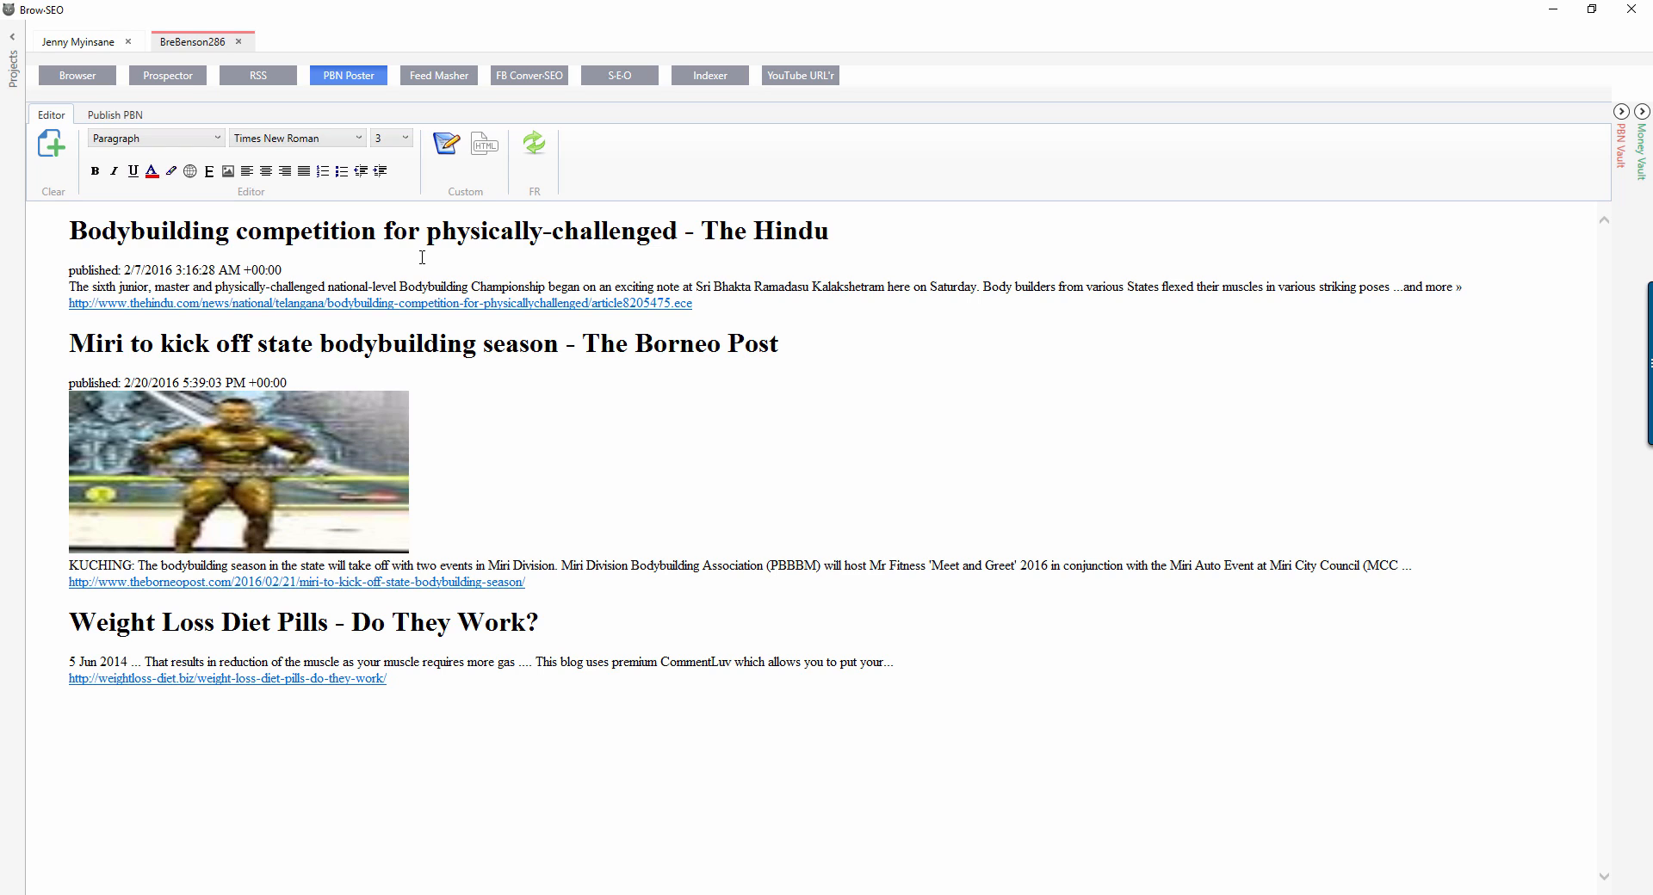
pyautogui.moveTo(806, 288); pyautogui.dragTo(976, 289)
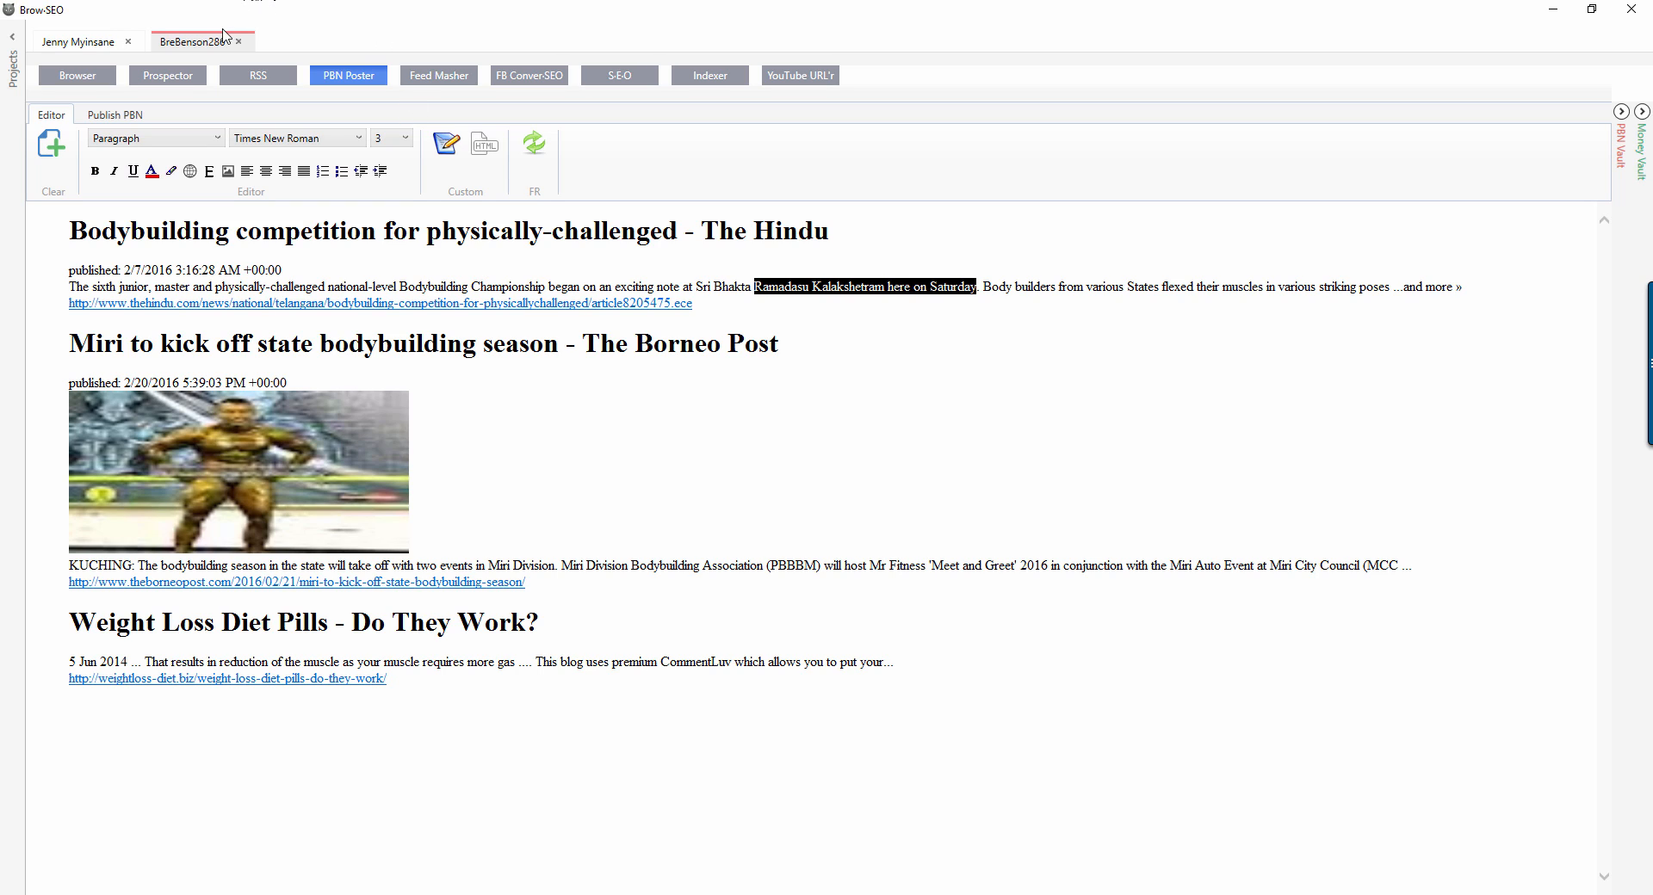
pyautogui.press('F10')
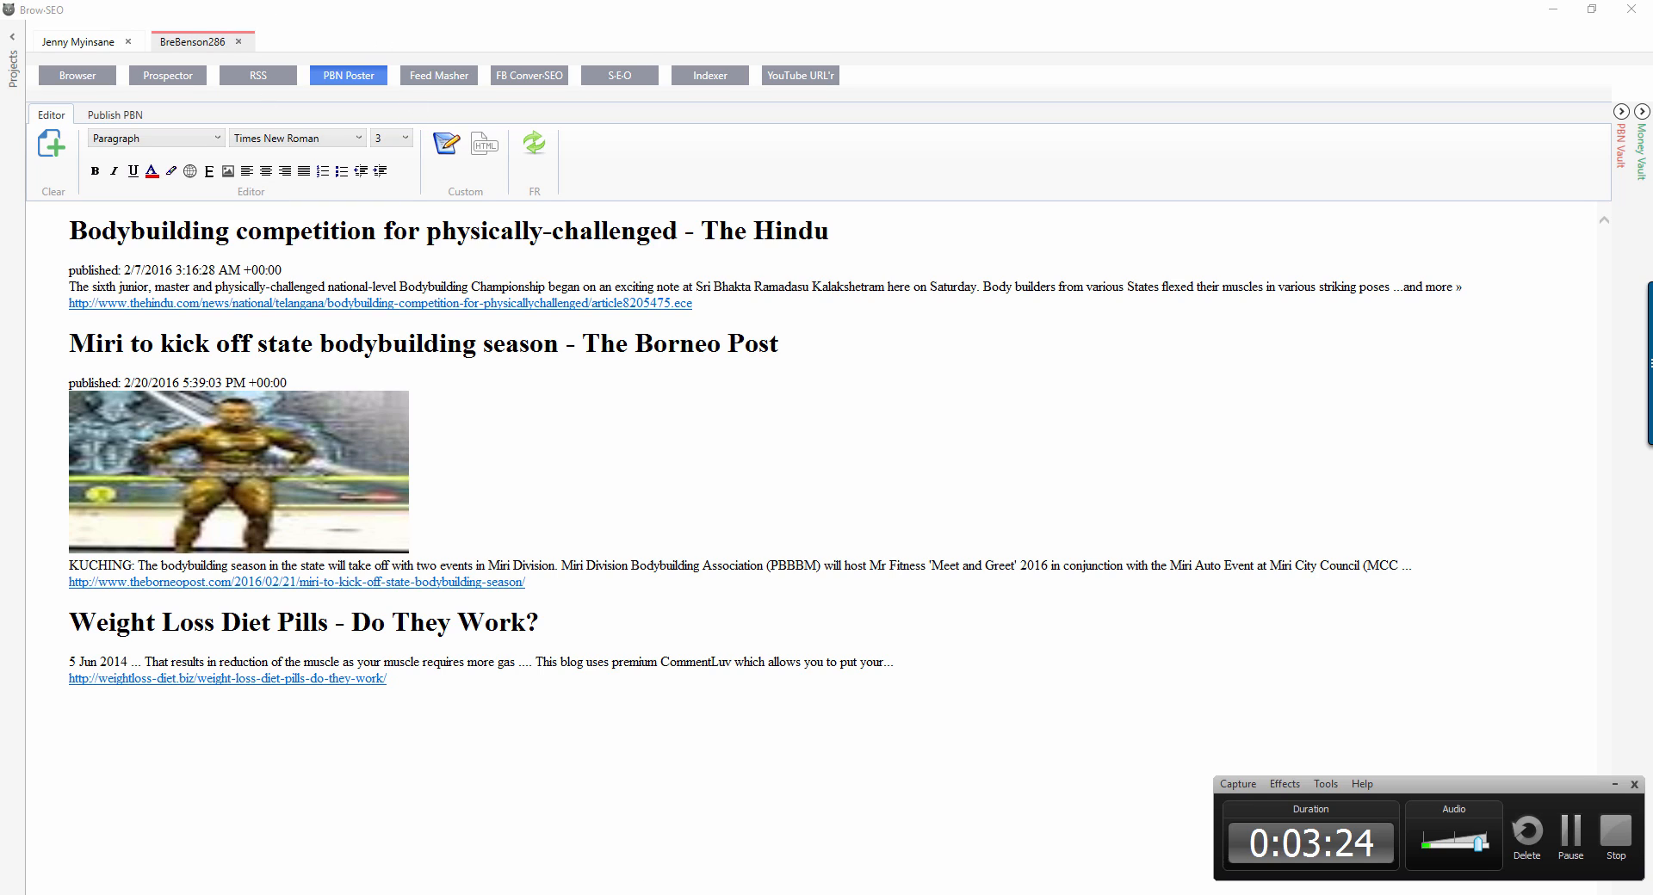
pyautogui.click(1614, 785)
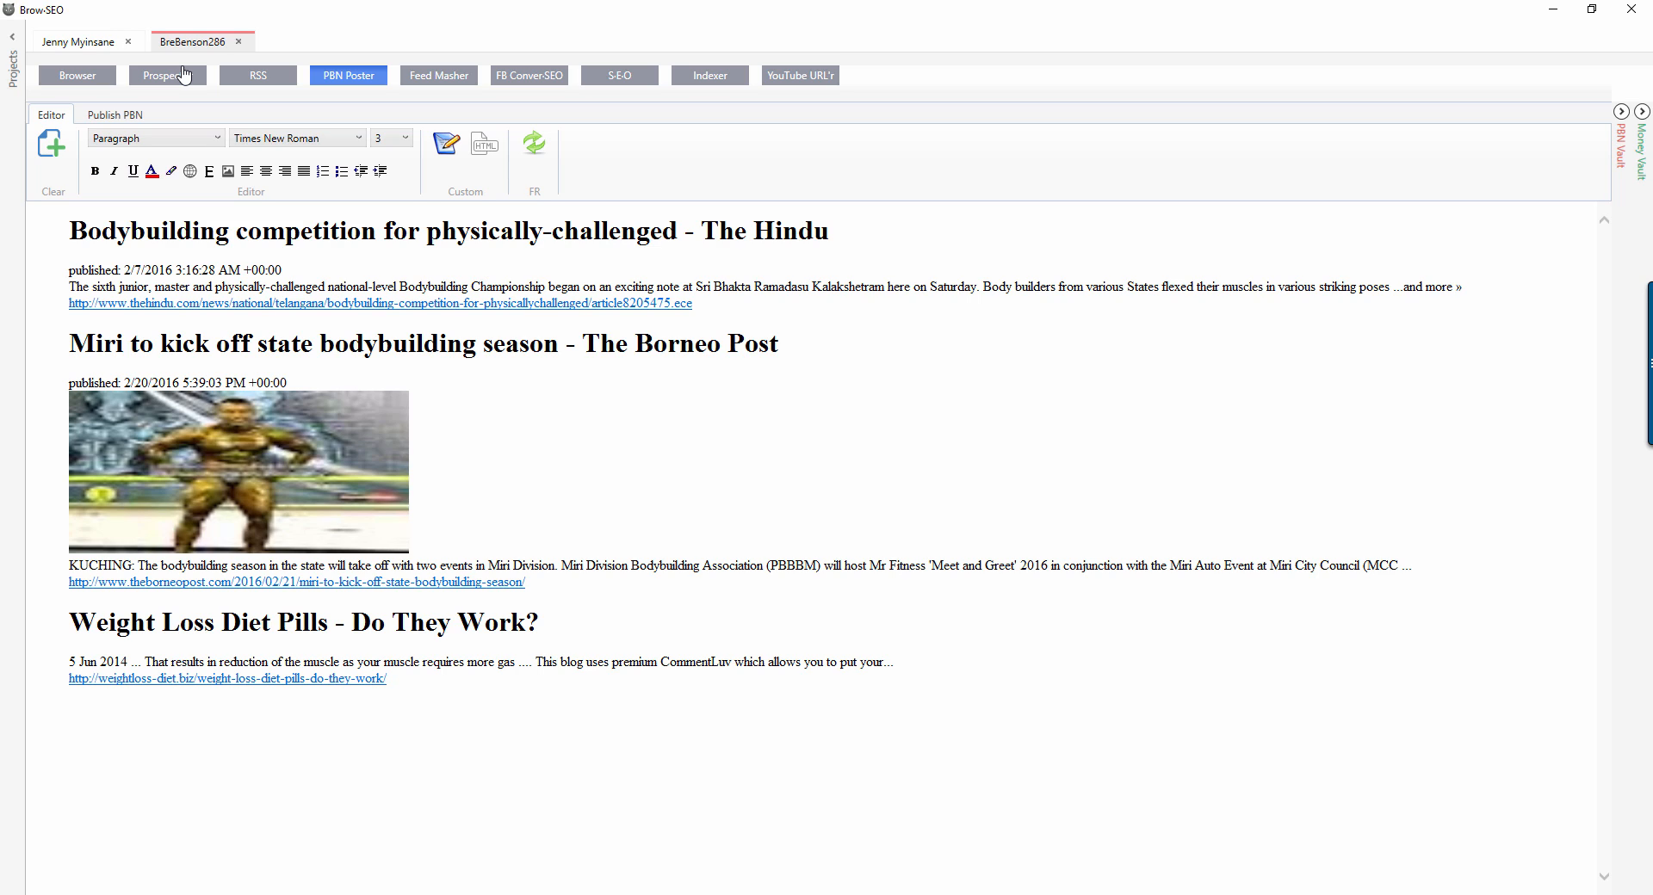
pyautogui.click(263, 82)
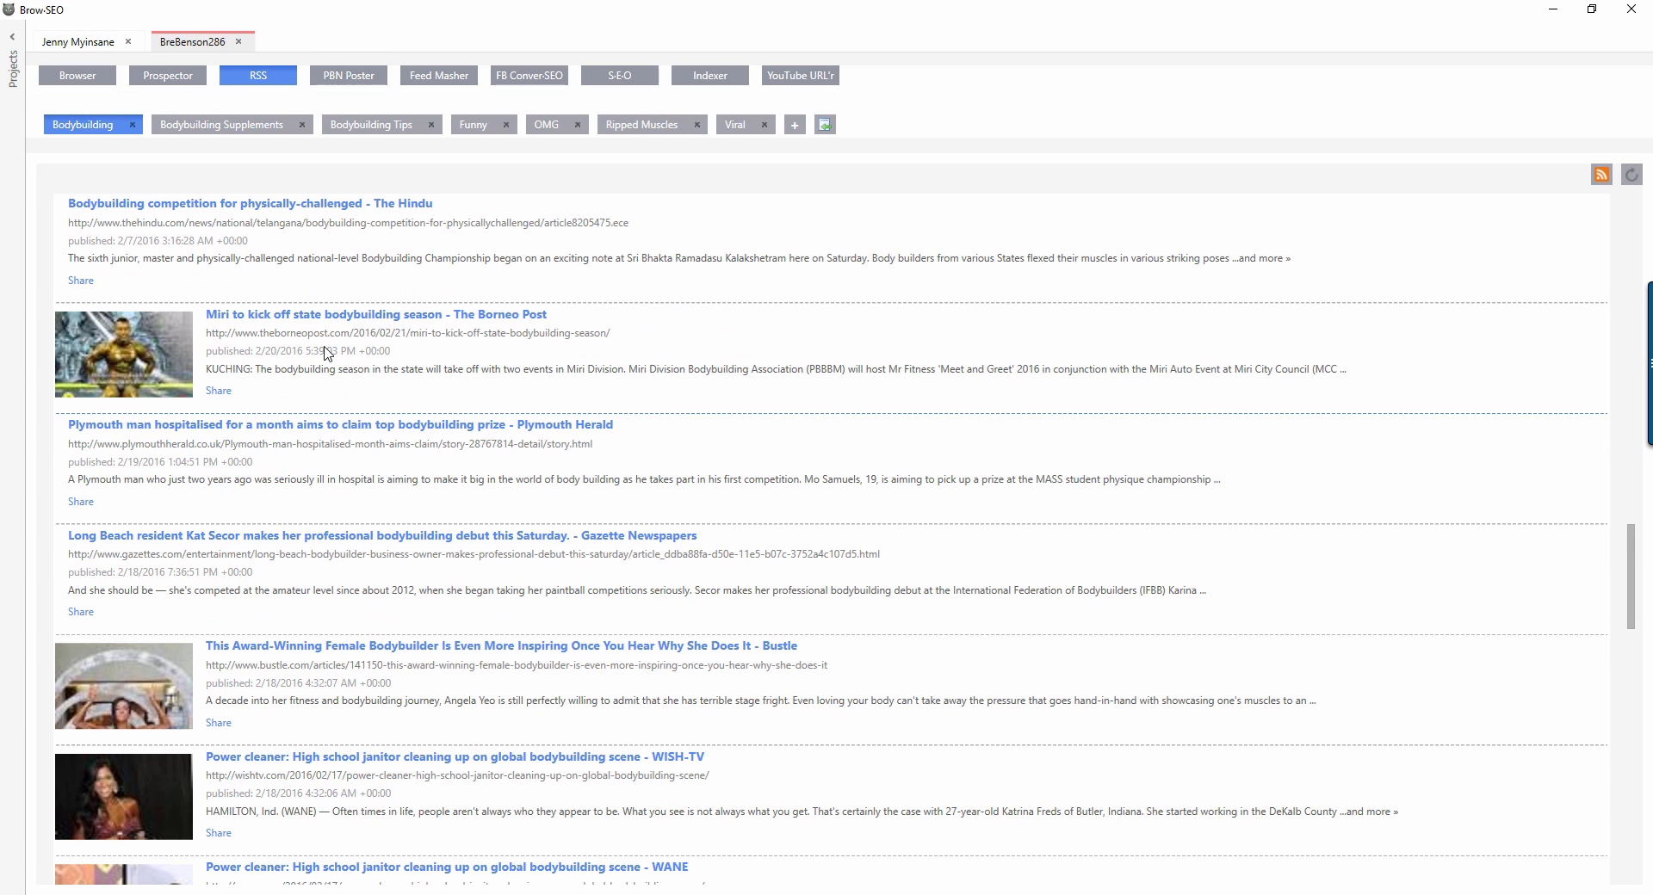
pyautogui.click(342, 82)
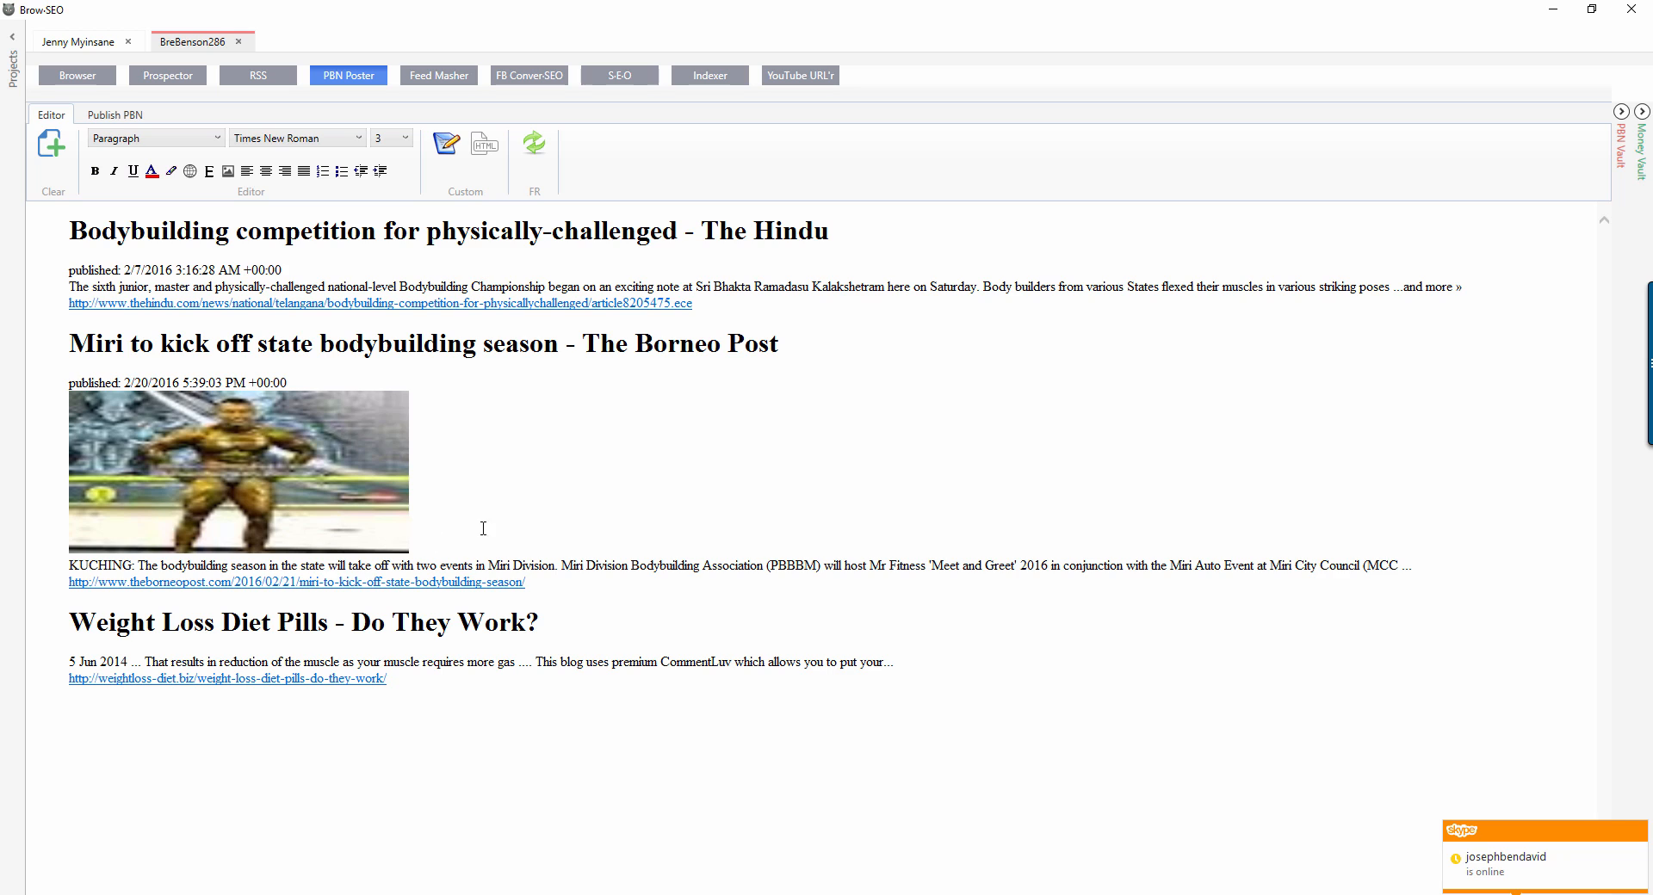
pyautogui.moveTo(496, 546); pyautogui.dragTo(84, 231)
pyautogui.click(758, 298)
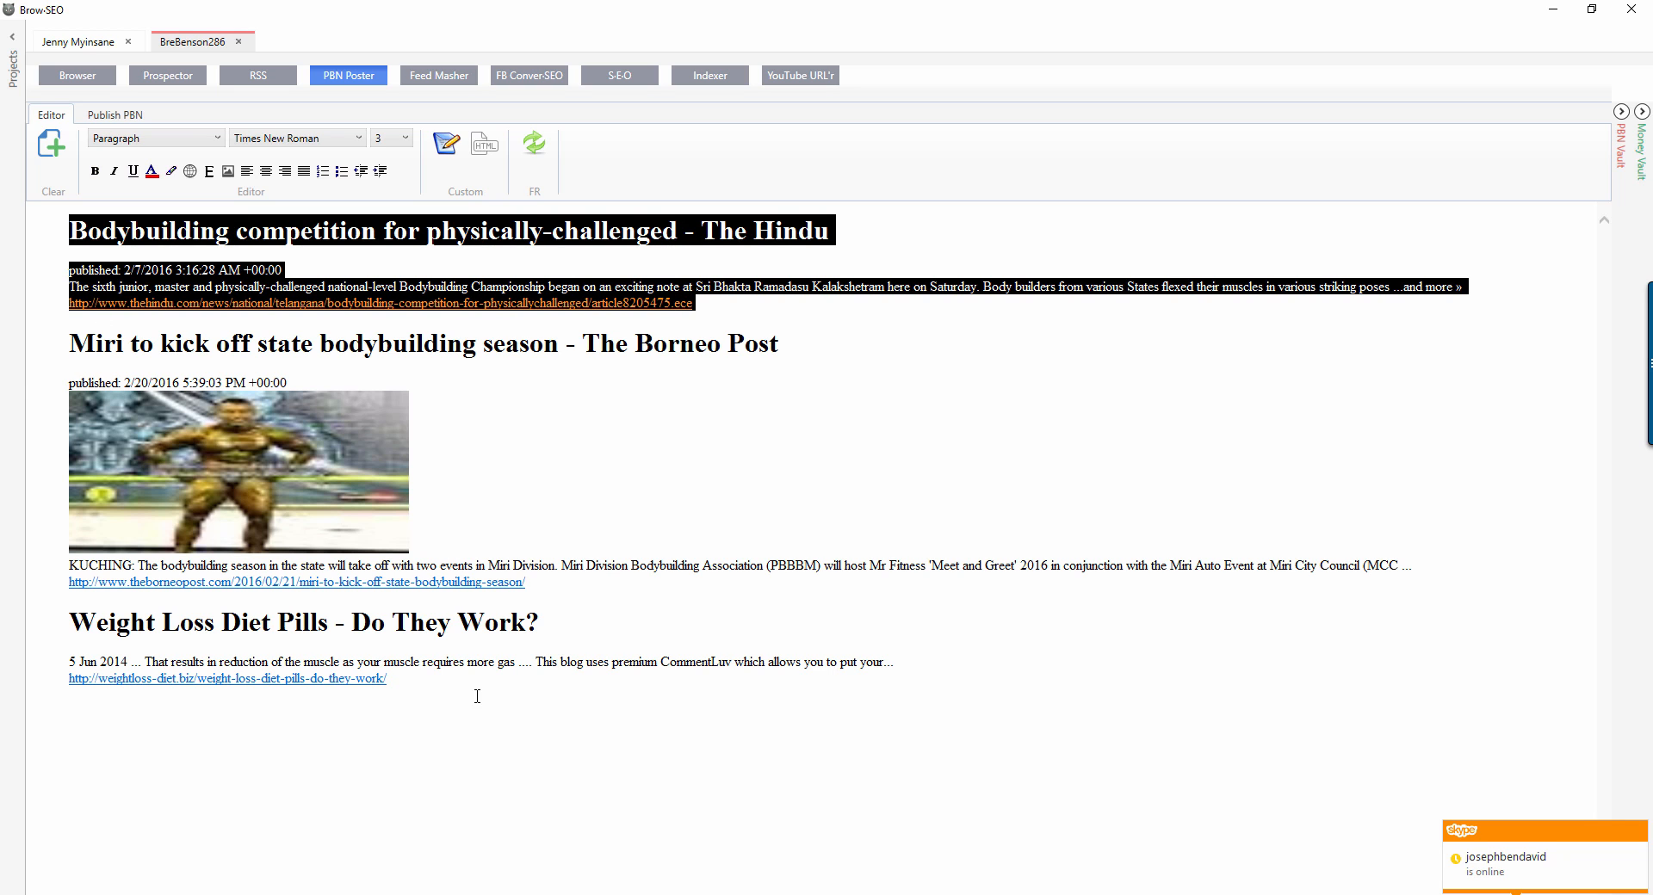
pyautogui.moveTo(473, 694); pyautogui.dragTo(39, 536)
pyautogui.click(876, 389)
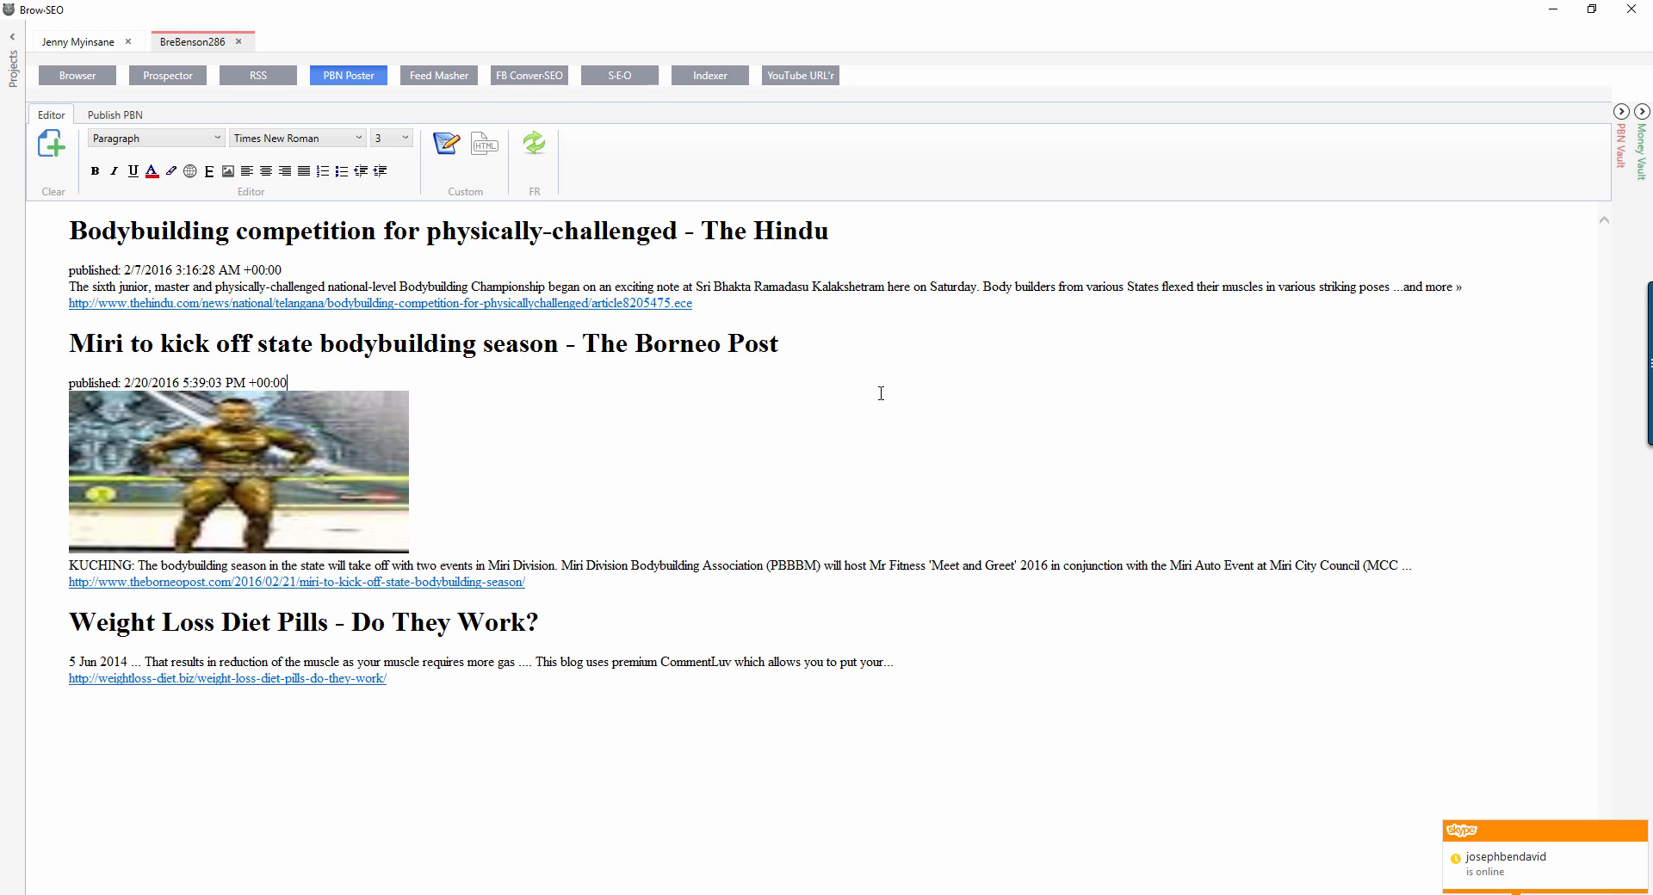
# Step: Show the HTML source of the curated post and examine the blockquote tag around the first article
pyautogui.click(484, 148)
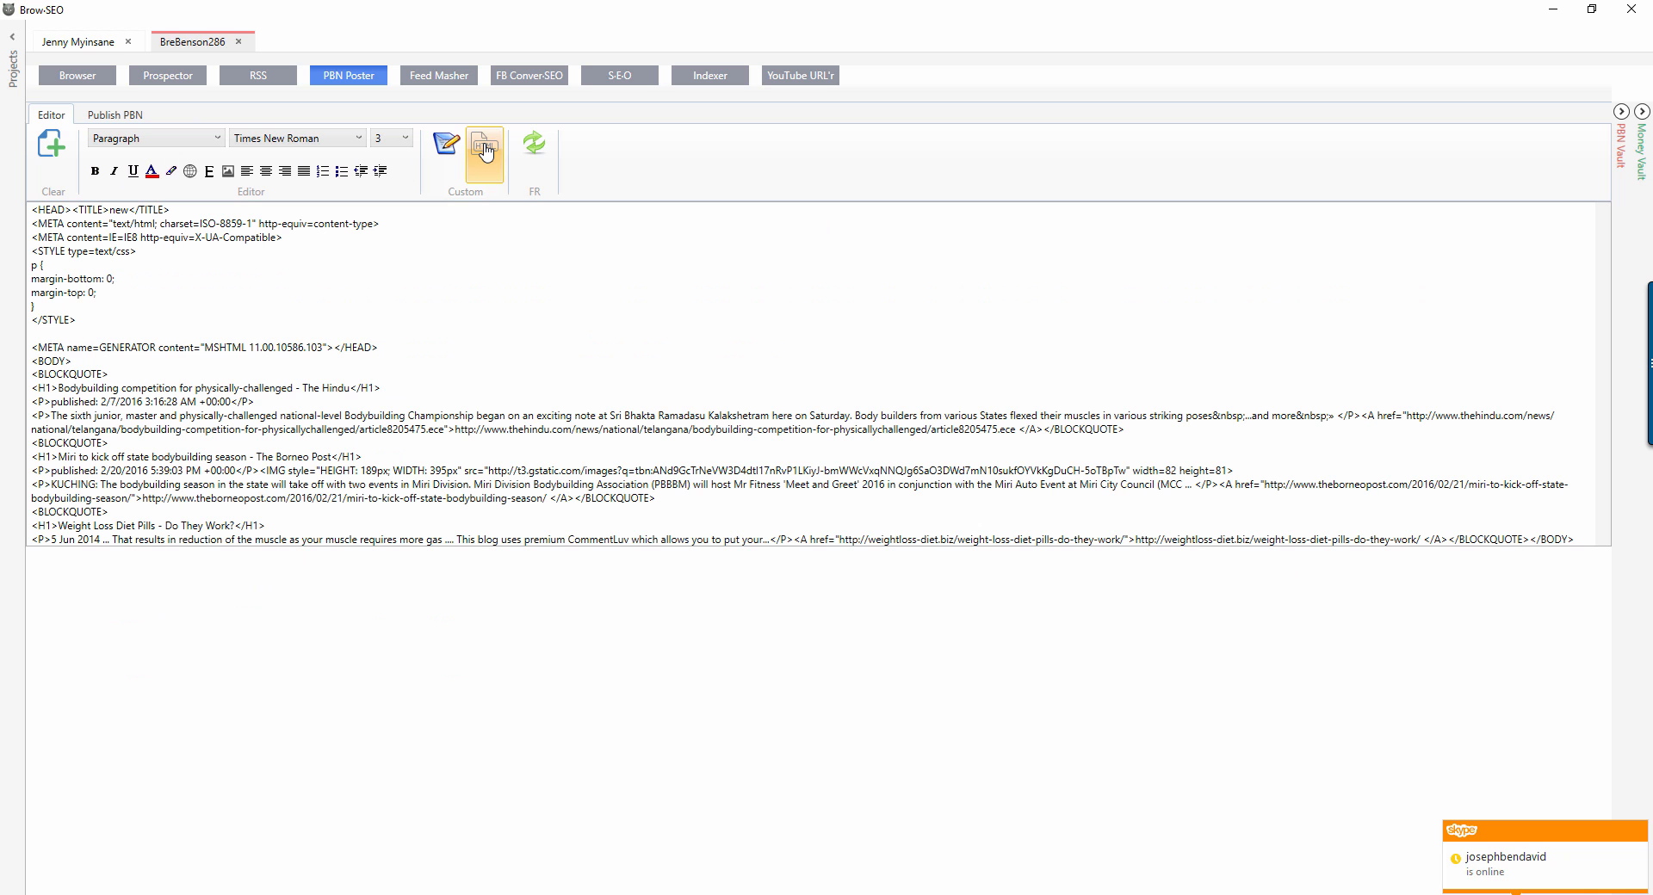
pyautogui.click(111, 374)
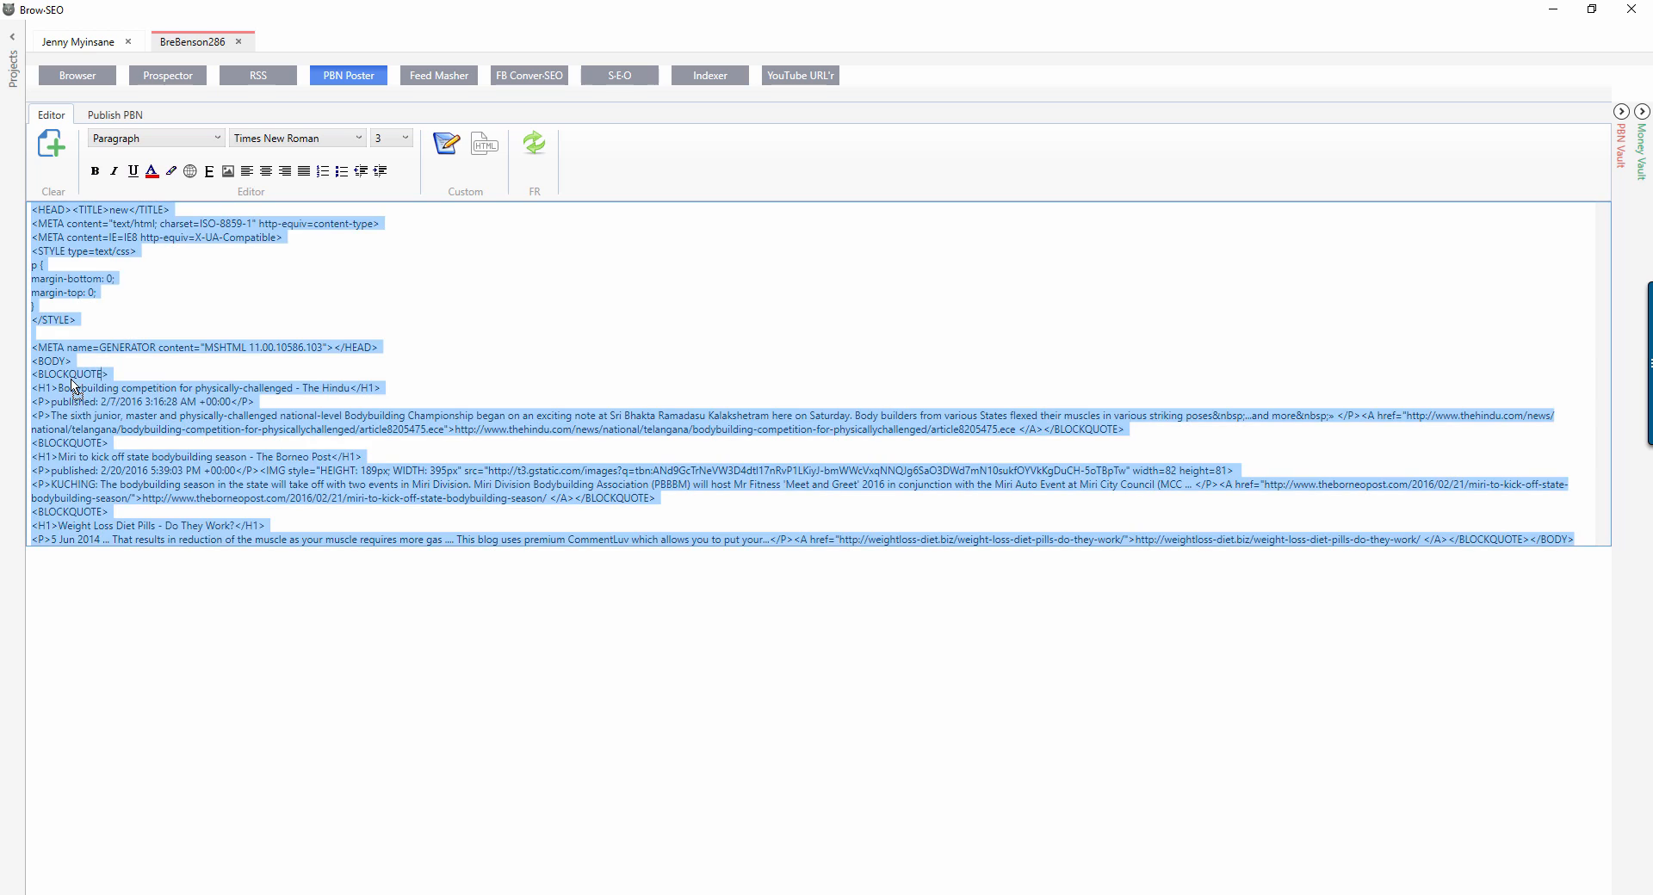
pyautogui.click(94, 374)
pyautogui.moveTo(111, 373); pyautogui.dragTo(30, 379)
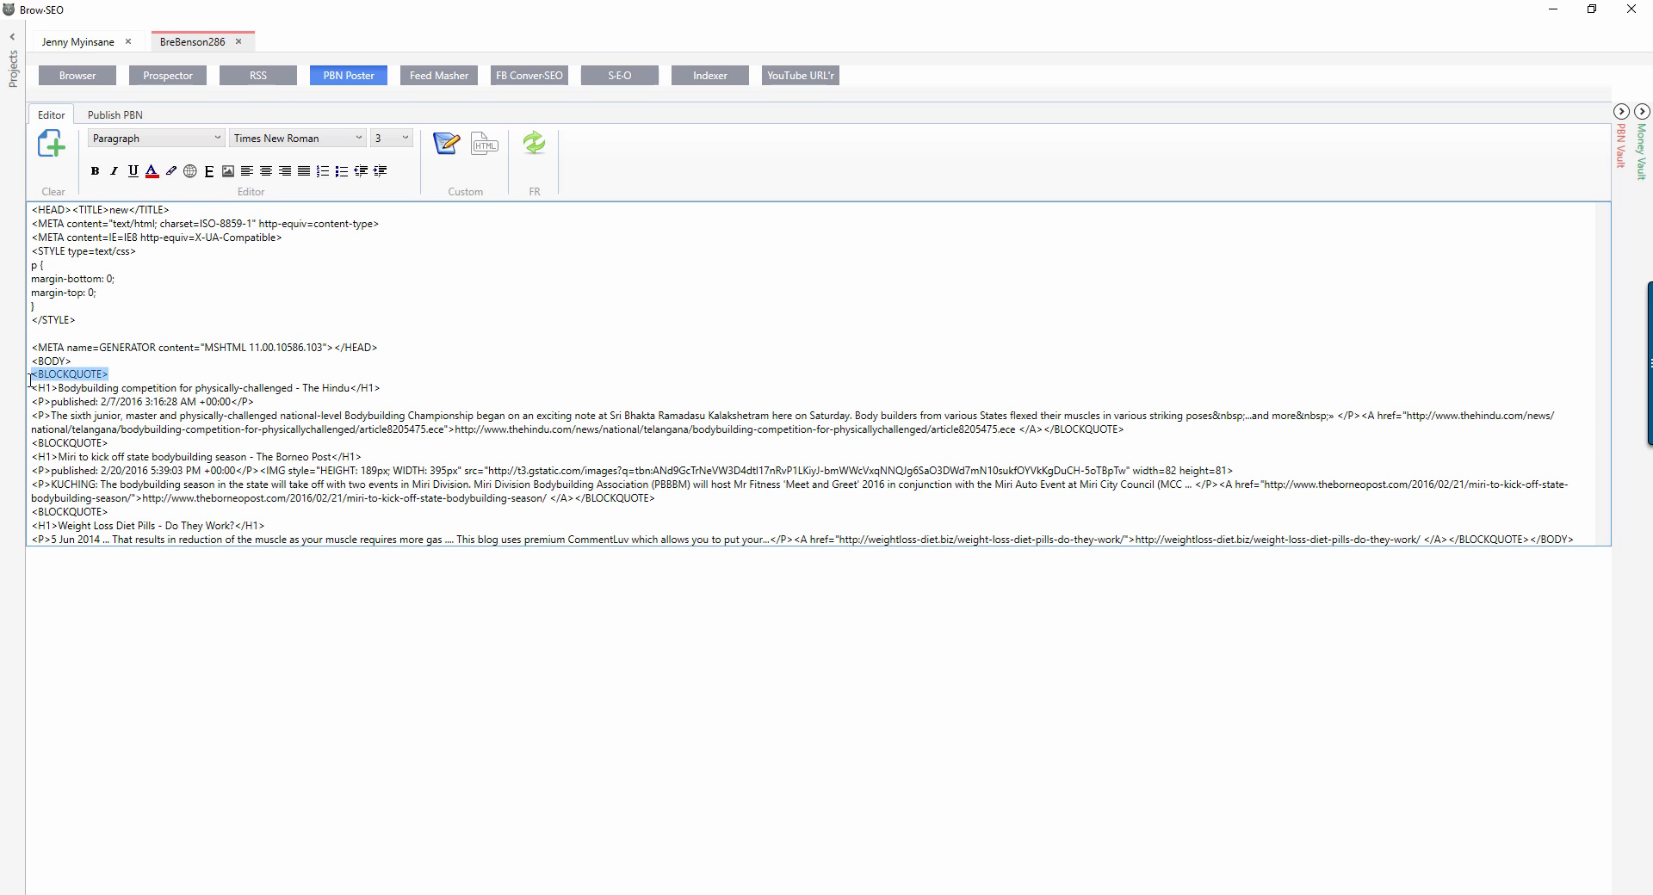
pyautogui.click(122, 372)
# Step: Copy the Borneo Post article "Miri to kick off state bodybuilding season" from the RSS feed using Curaste
pyautogui.click(68, 76)
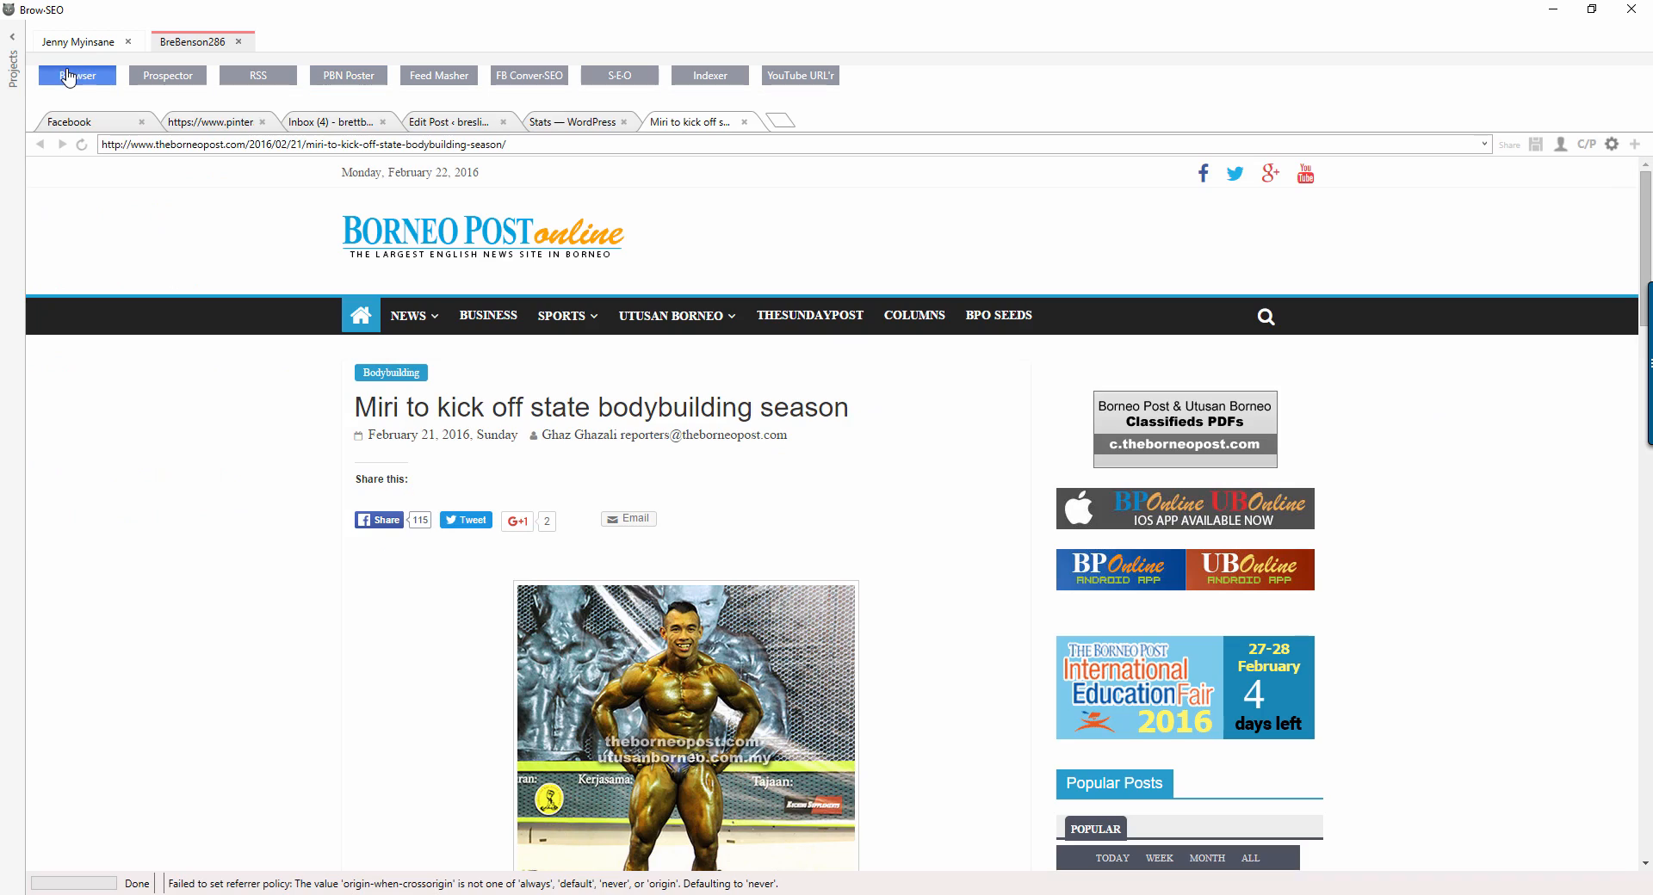
pyautogui.click(258, 76)
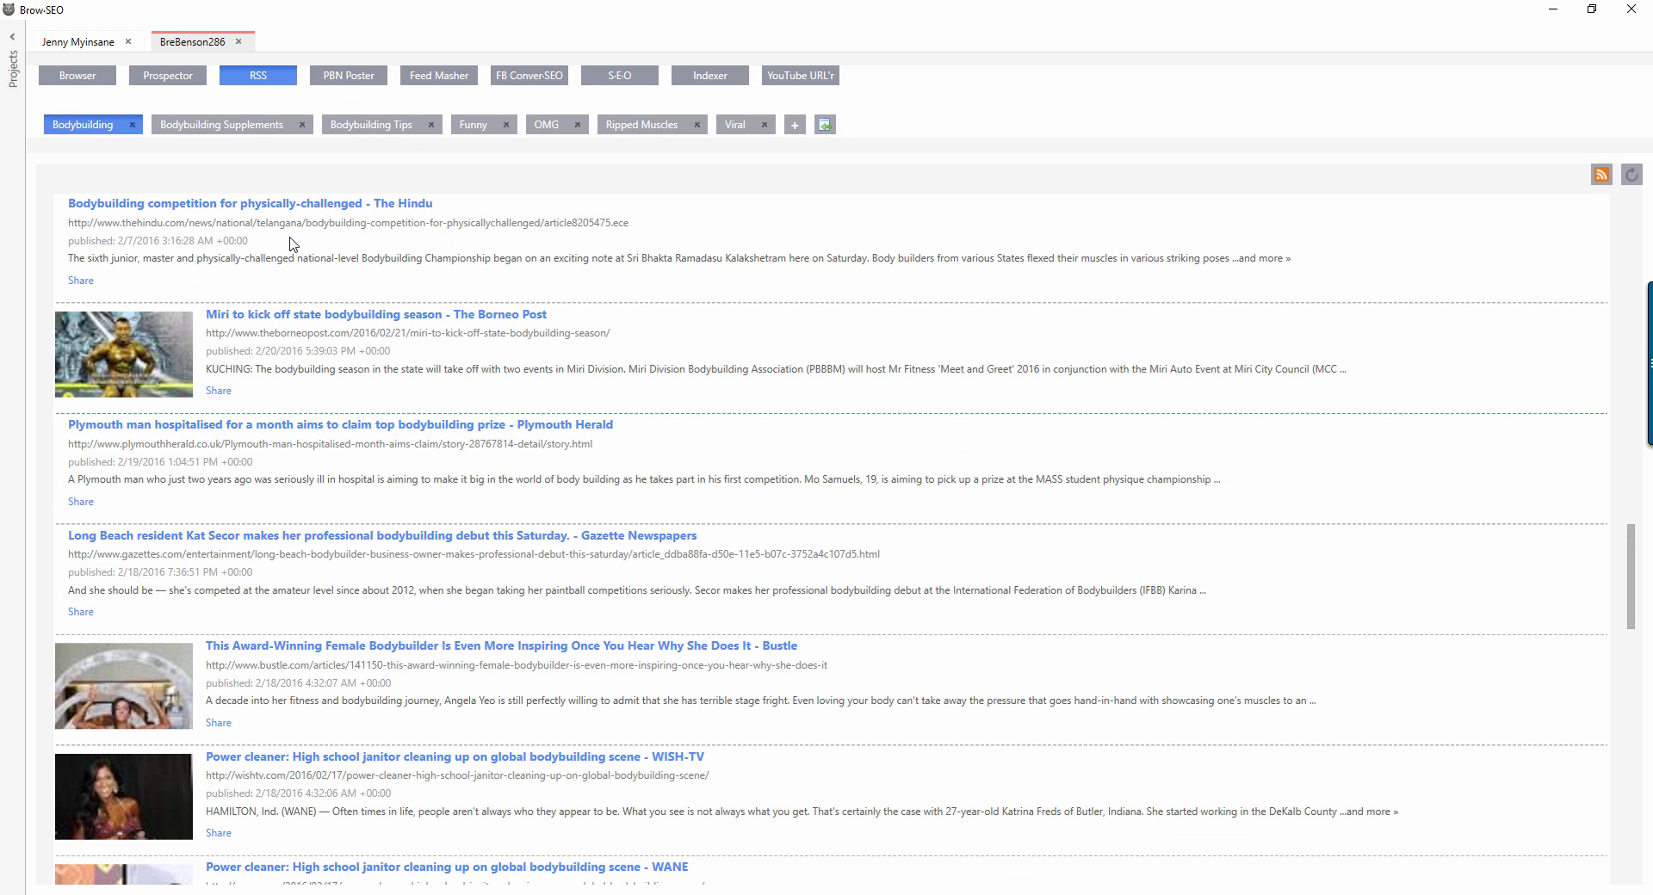
pyautogui.rightClick(280, 353)
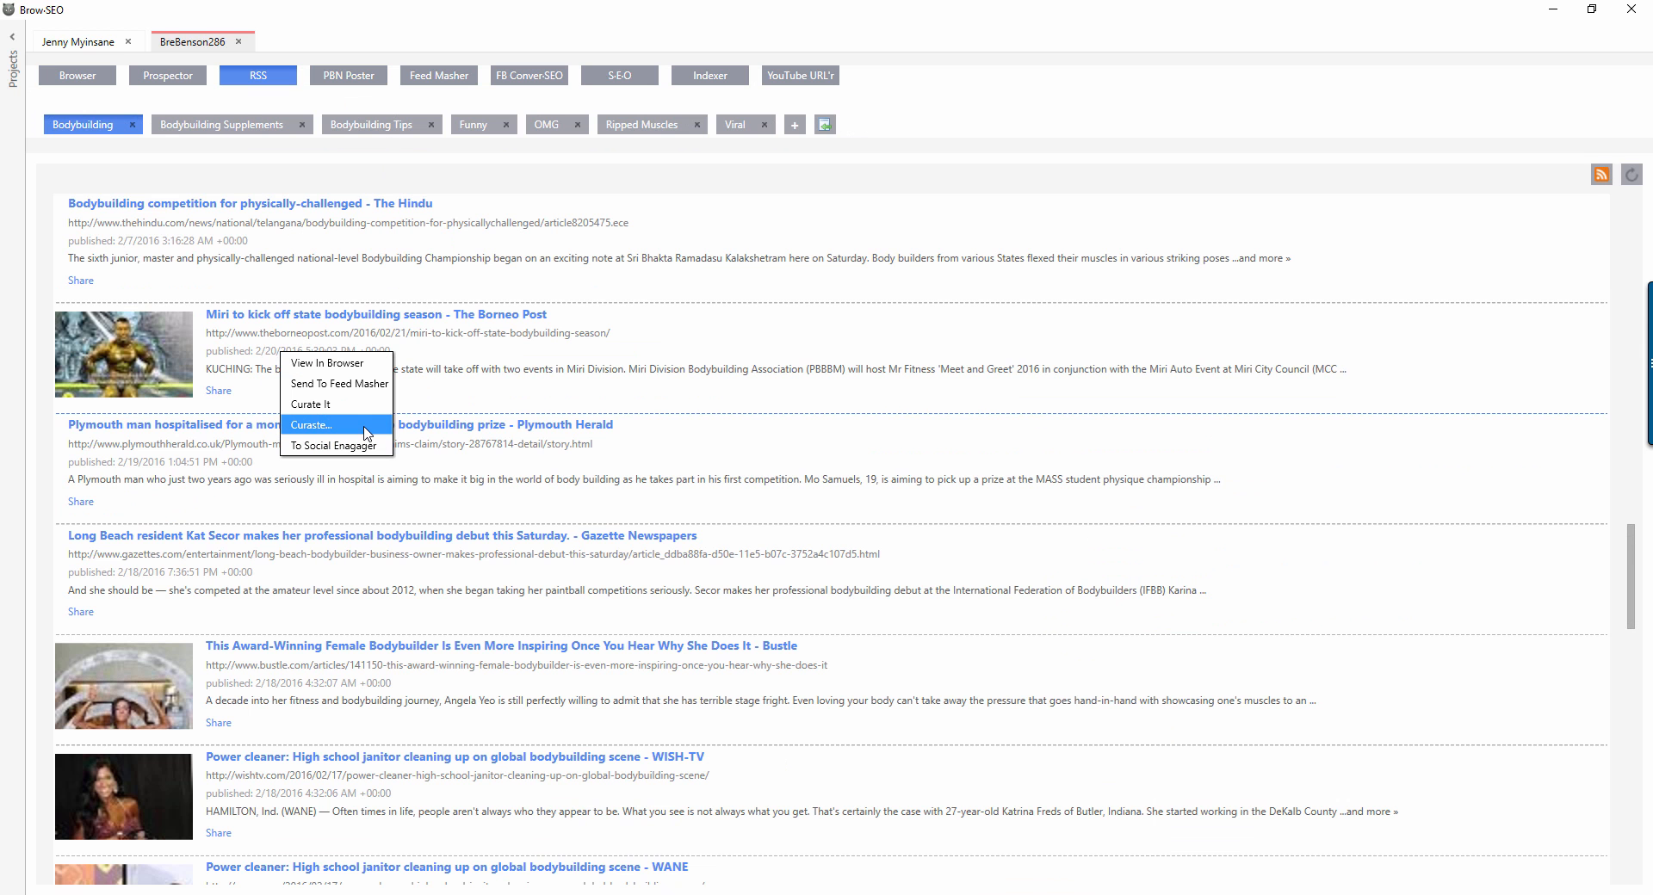
pyautogui.click(363, 426)
# Step: Paste the copied Borneo Post blockquote code into the WordPress draft's HTML editor and switch to the visual view
pyautogui.click(85, 77)
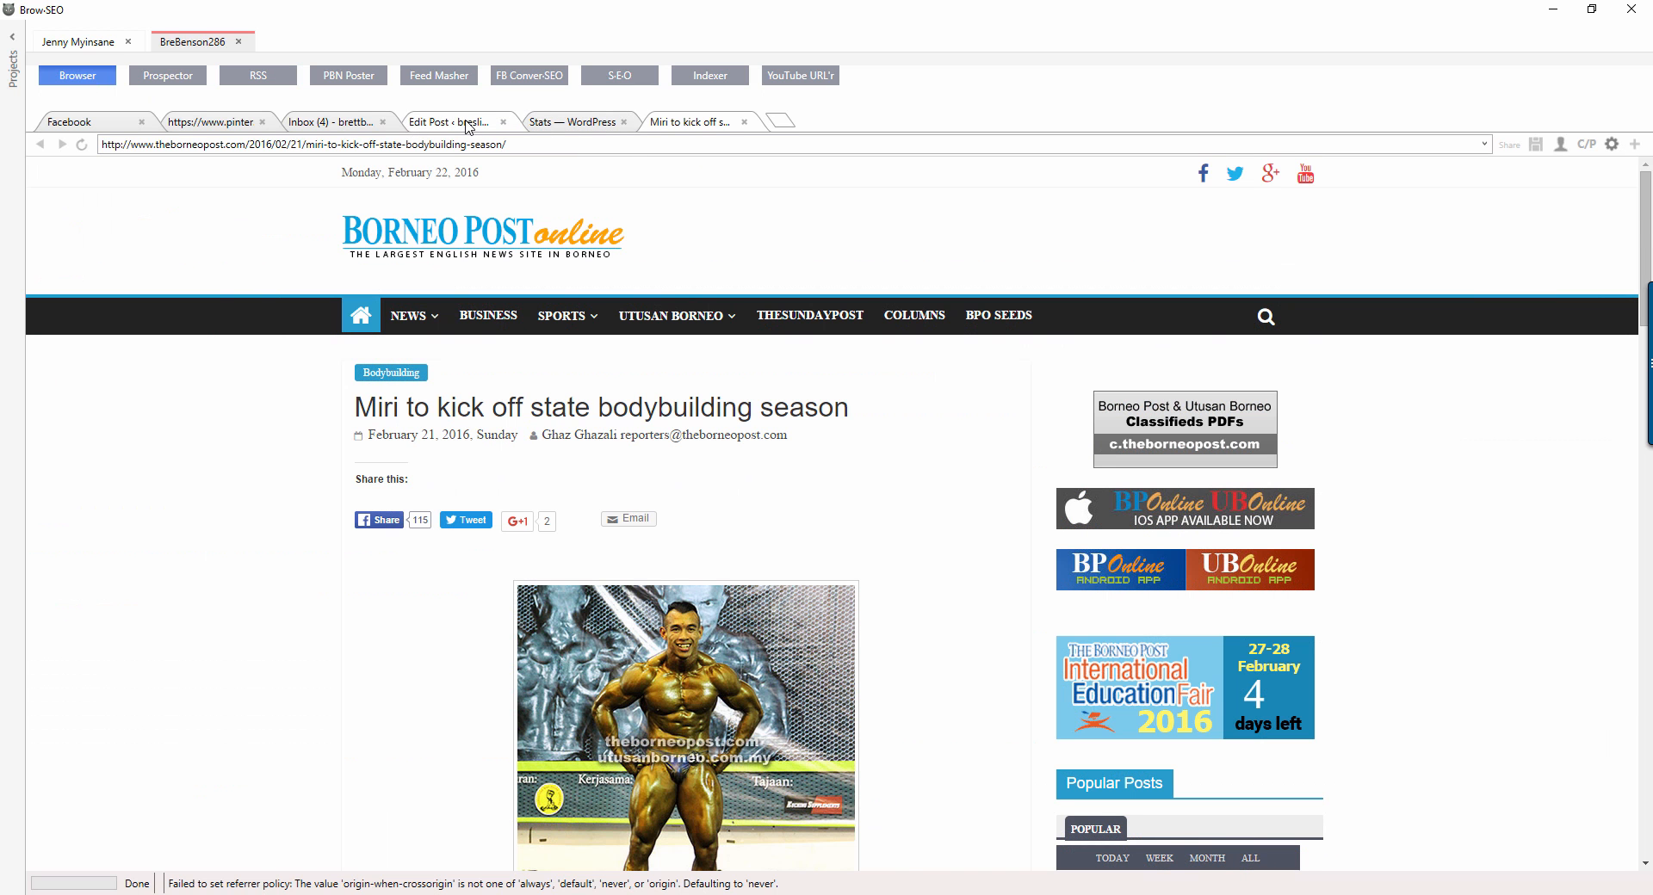
pyautogui.click(468, 126)
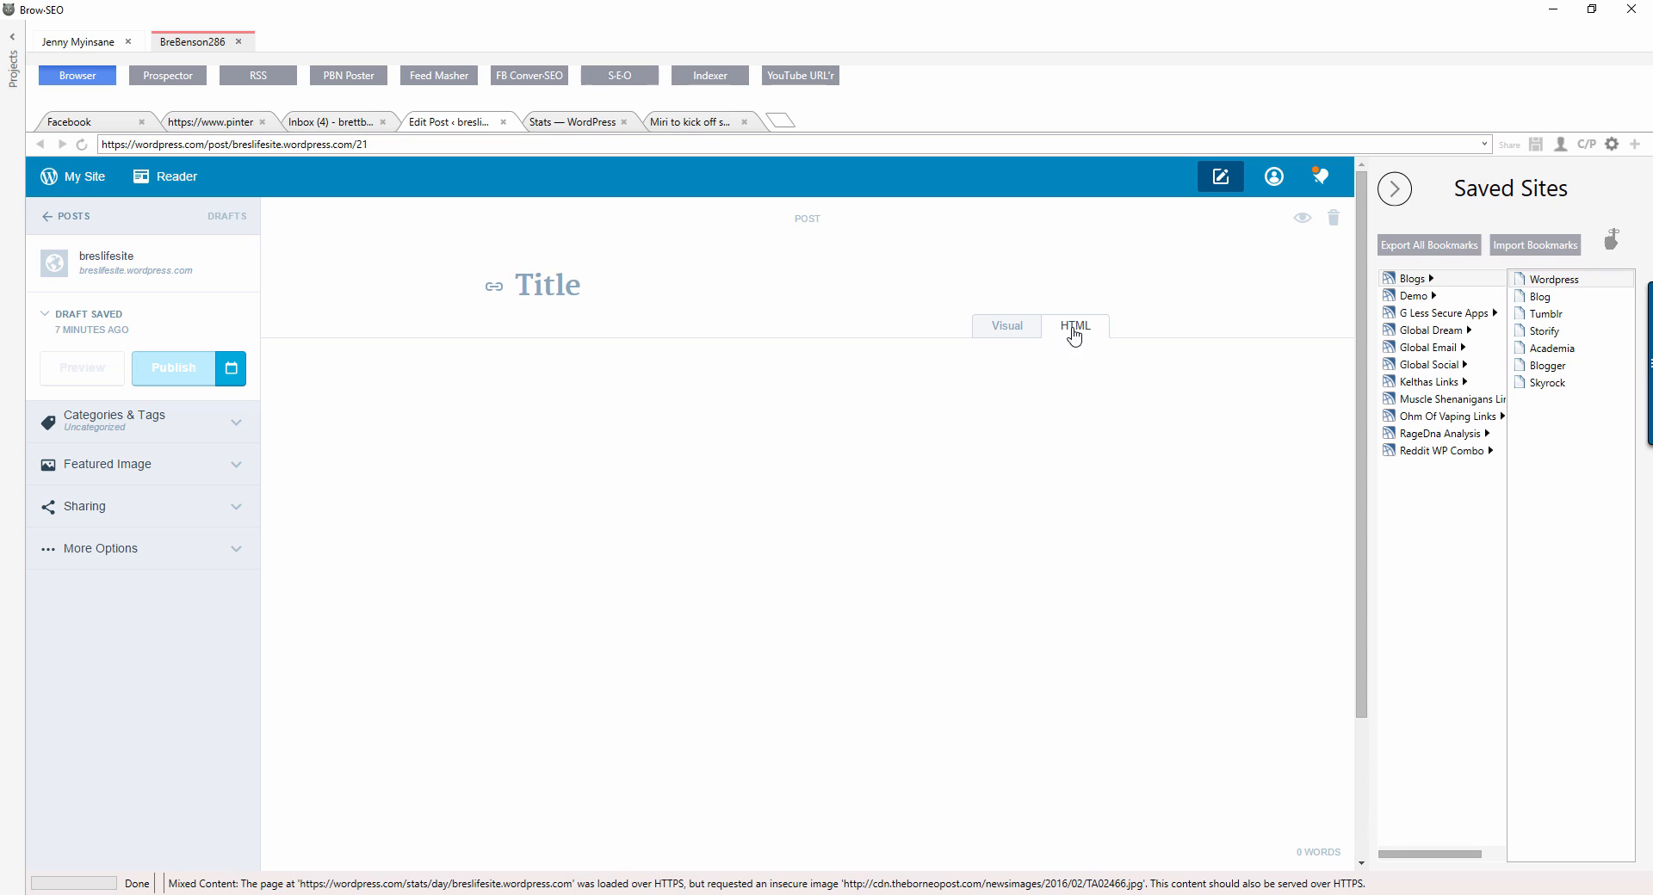
pyautogui.click(948, 511)
pyautogui.write('<blockquote><h1>Miri to kick off state bodybuilding season - The Borneo Post</h1><p>published: 2/20/2016 5:39:03 PM +00:00</p><img src="http://t3.gstatic.com/images?q=tbn:ANd9GcTrNeVW3D4dtl17nRvP1LKiyJ-bmWWcVxqNNQJg6SaO3DWd7mN10sukfOYVkKgDuCH-5oTBpTw" /><p>KUCHING: The bodybuilding season in the state will take off with two events in Miri Division. Miri Division Bodybuilding Association (PBBBM) will host Mr Fitness \'Meet and Greet\' 2016 in conjunction with the Miri Auto Event at Miri City Council (MCC ... </p><a href="http://www.theborneopost.com/2016/02/21/miri-to-kick-off-state-bodybuilding-season/ " > http://www.theborneopost.com/2016/02/21/miri-to-kick-off-state-bodybuilding-season/ </a></blockquote>')
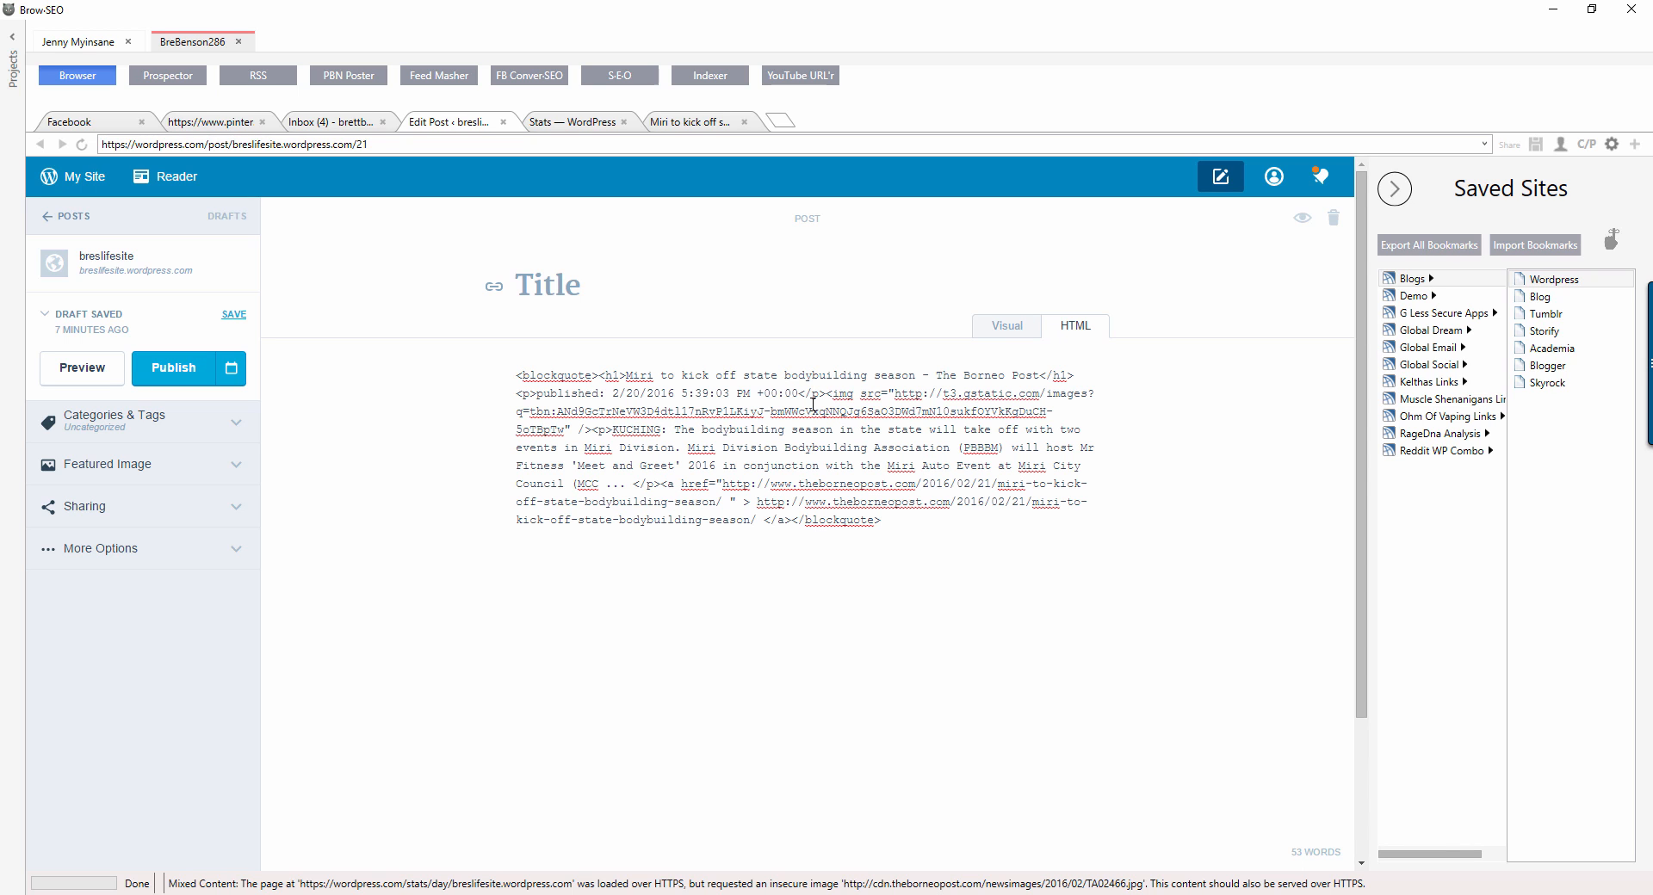
pyautogui.click(1005, 327)
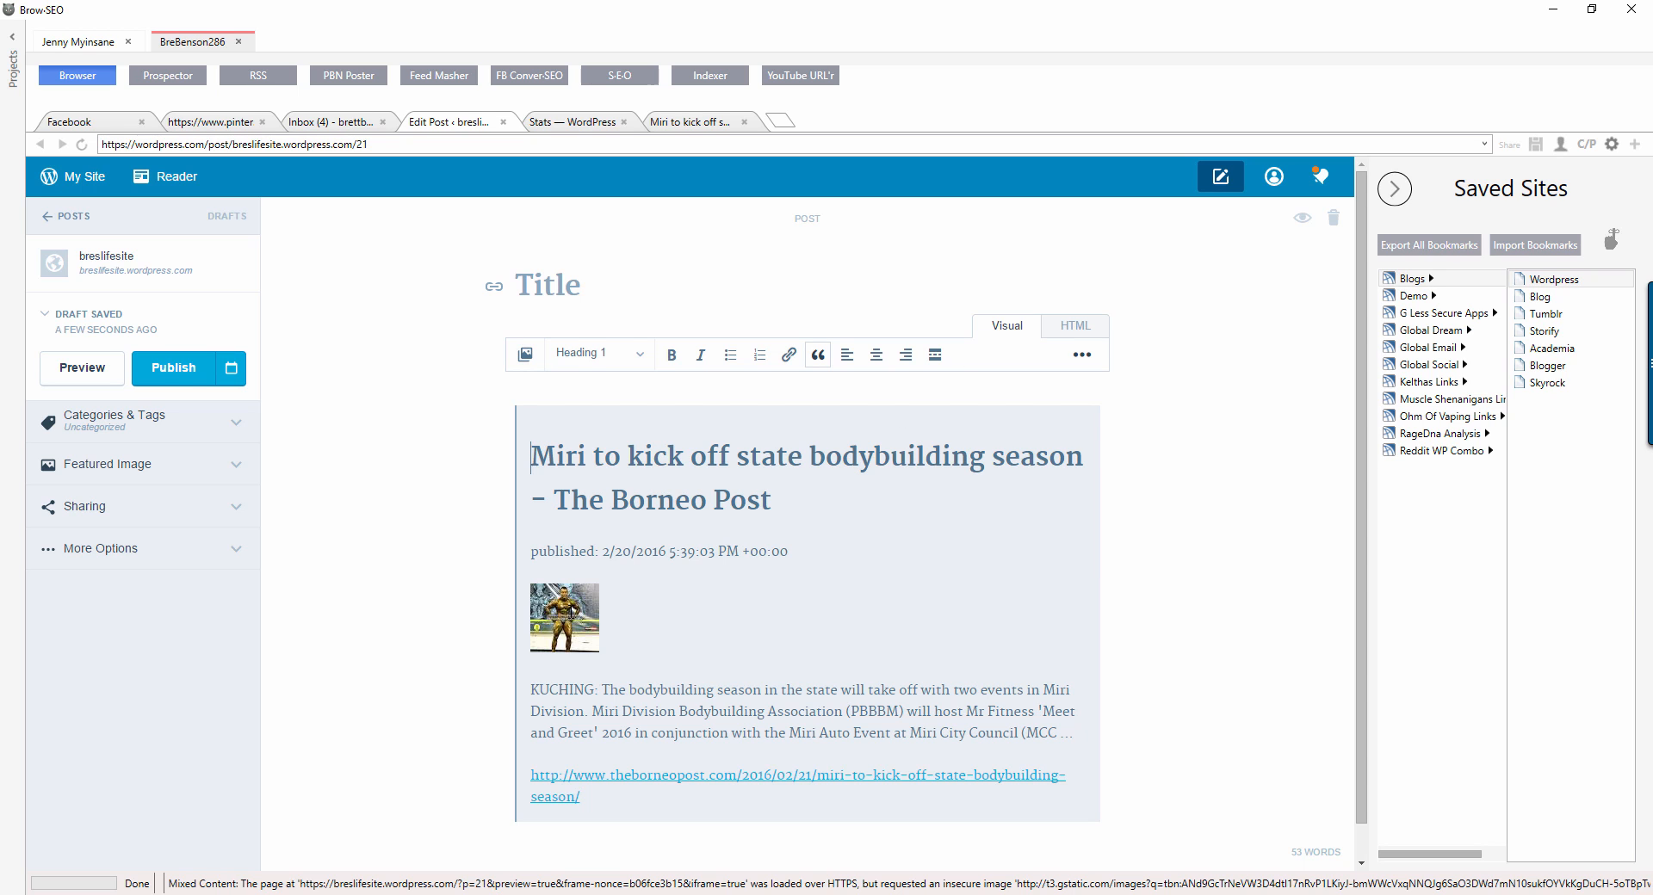
# Step: Copy the "Exercises To Tone Your Body | Personal Fitness Equipment" result from the Prospector using Curaste
pyautogui.click(163, 78)
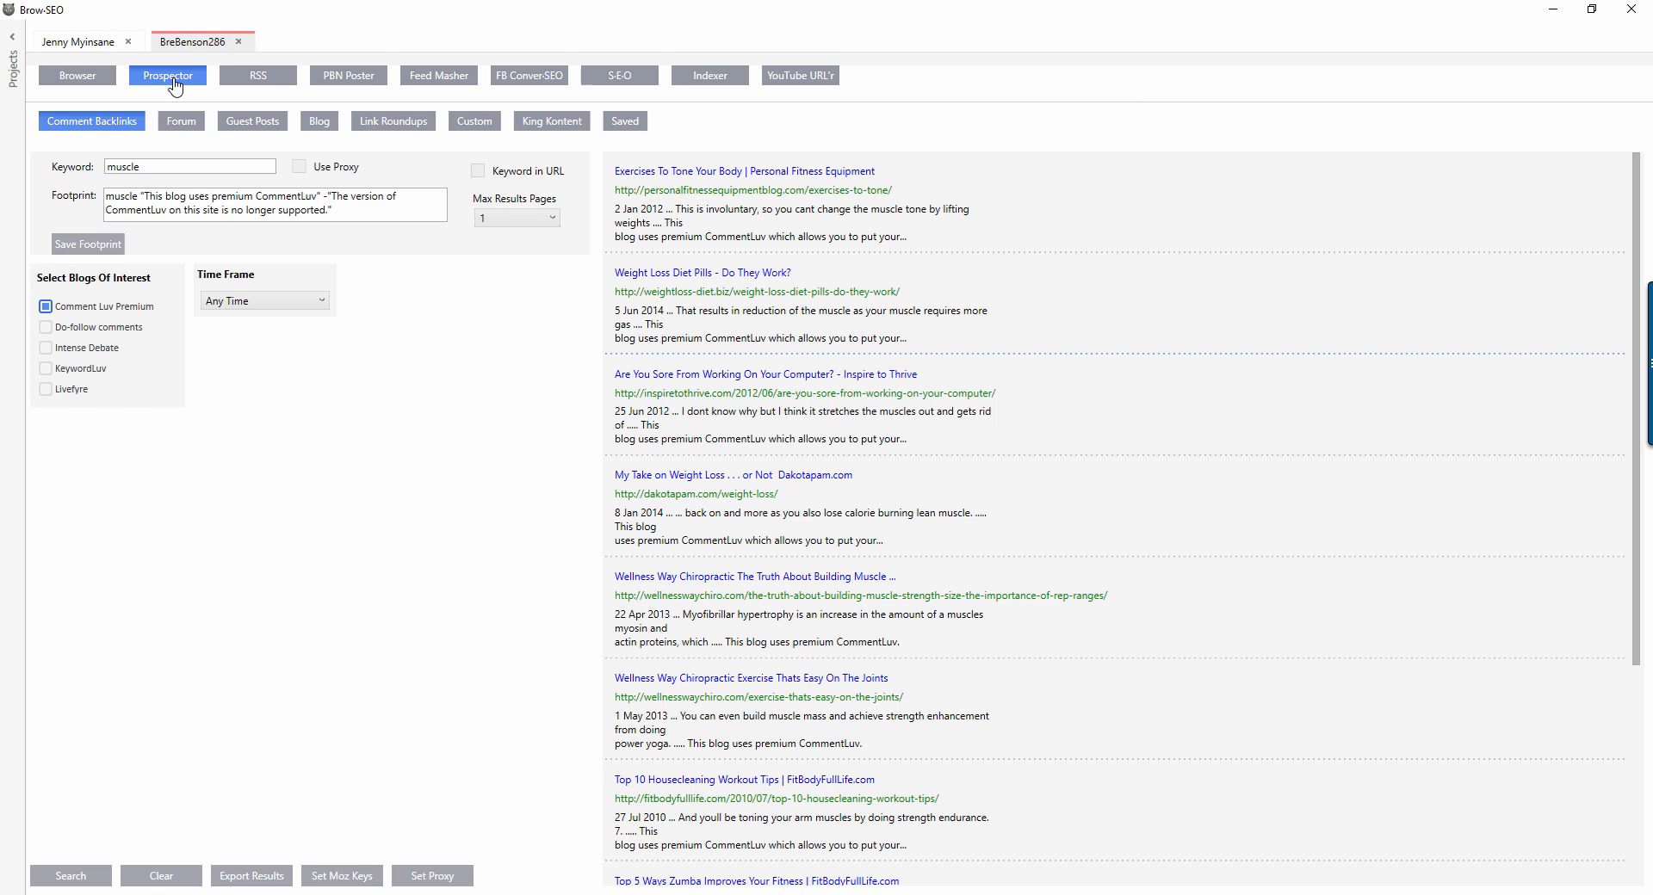
pyautogui.rightClick(753, 214)
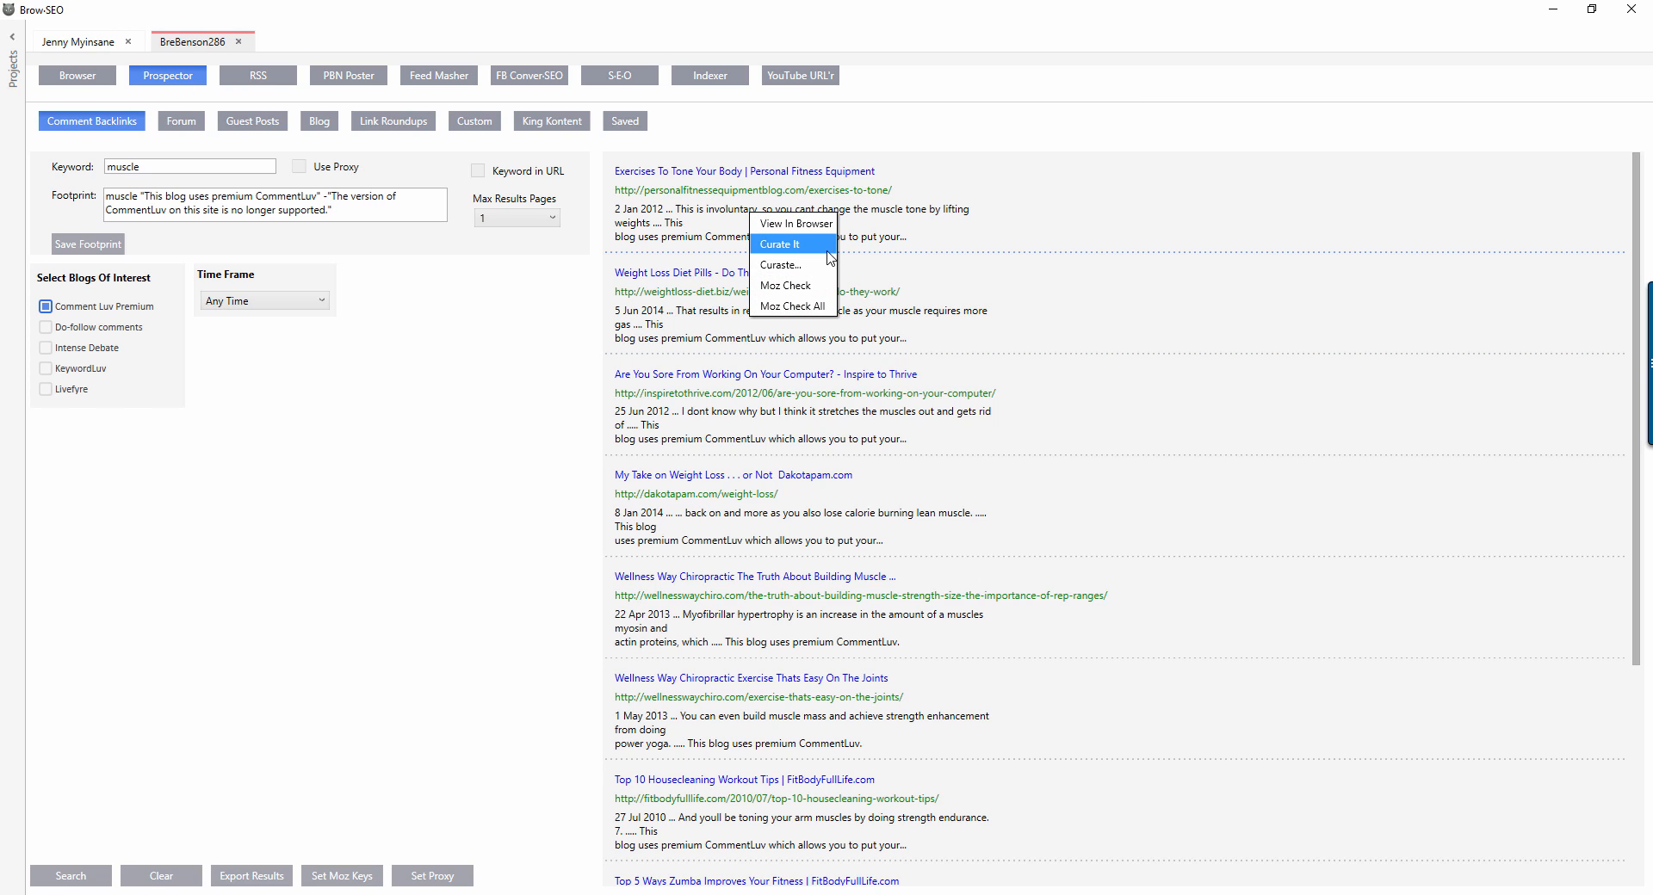
pyautogui.click(508, 84)
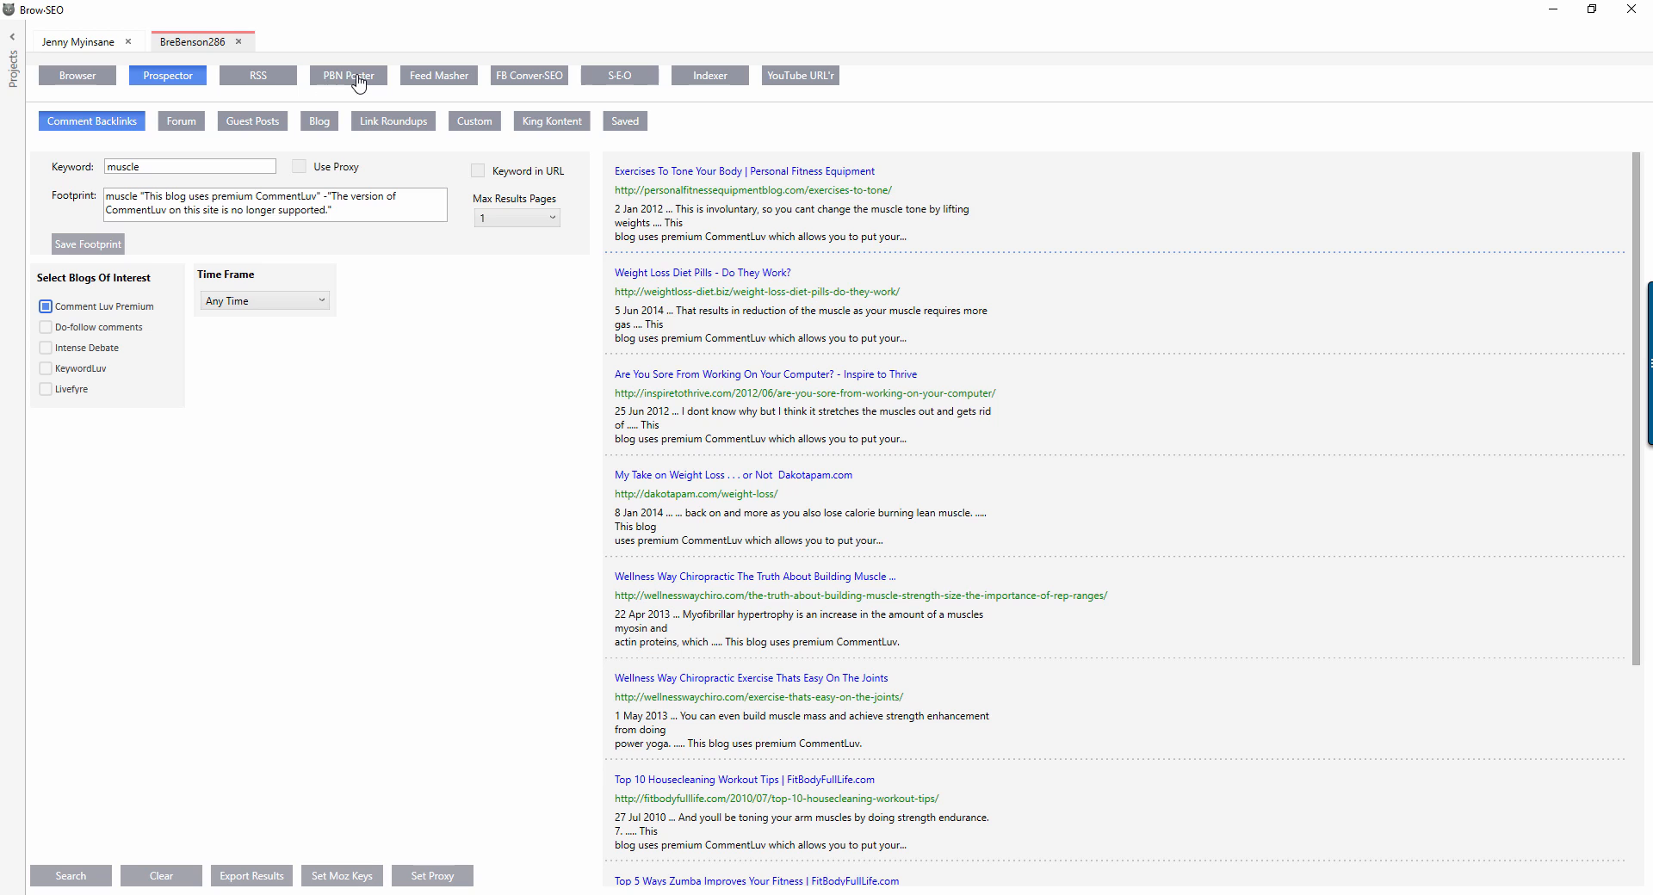
# Step: Replace the WordPress draft's HTML code with the copied Prospector excerpt and return to the visual view
pyautogui.click(61, 82)
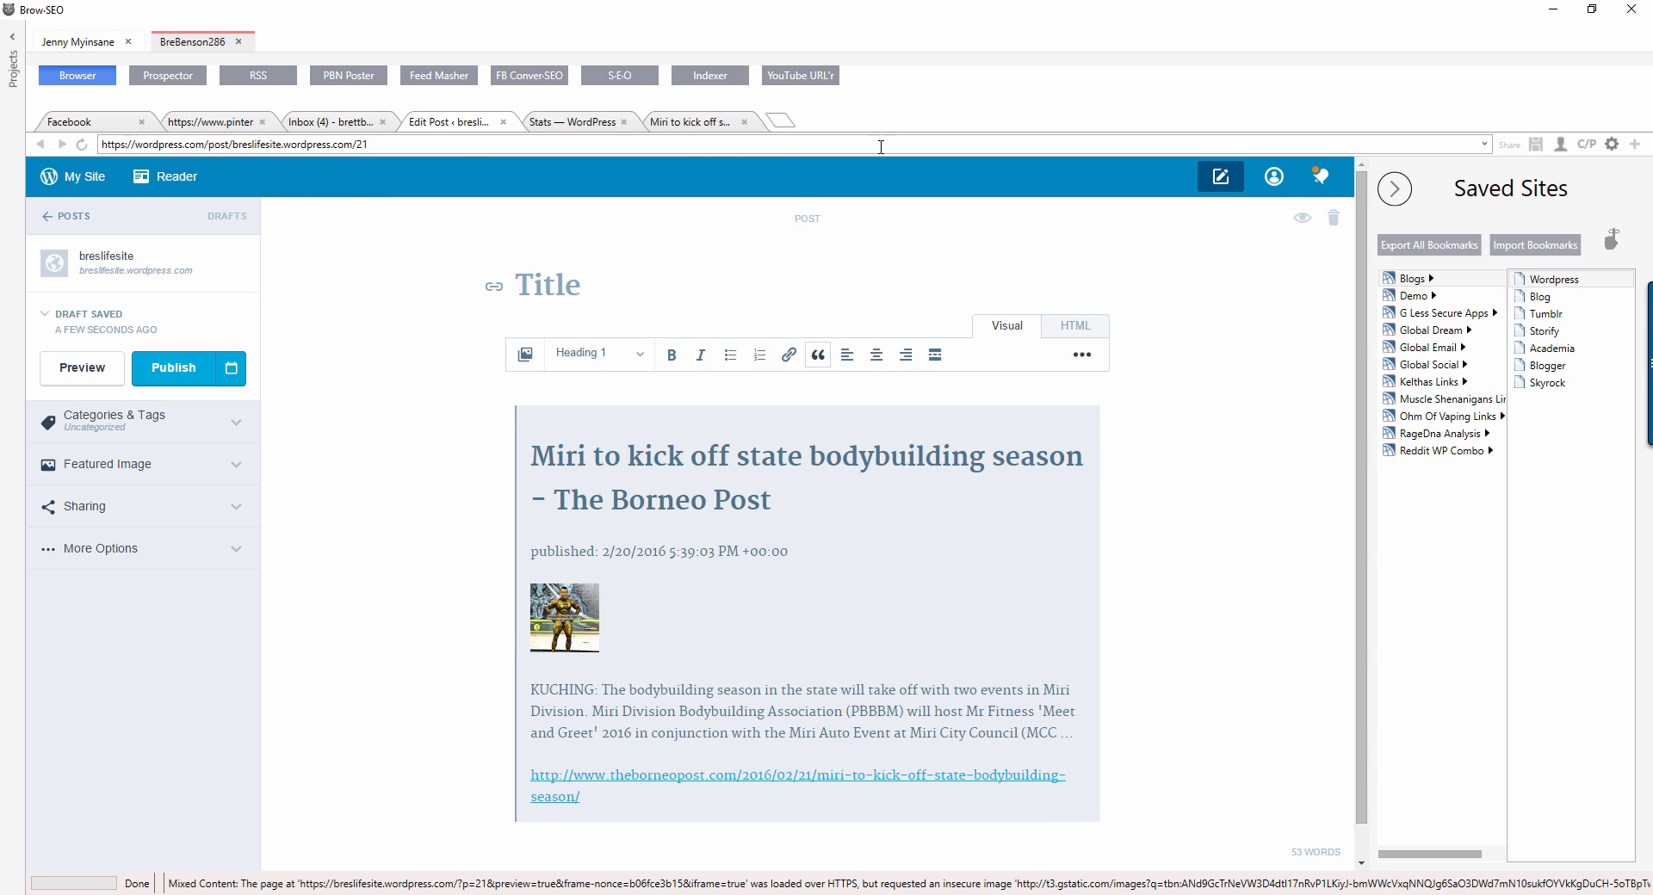
pyautogui.click(1080, 327)
pyautogui.hotkey('ctrl', 'a')
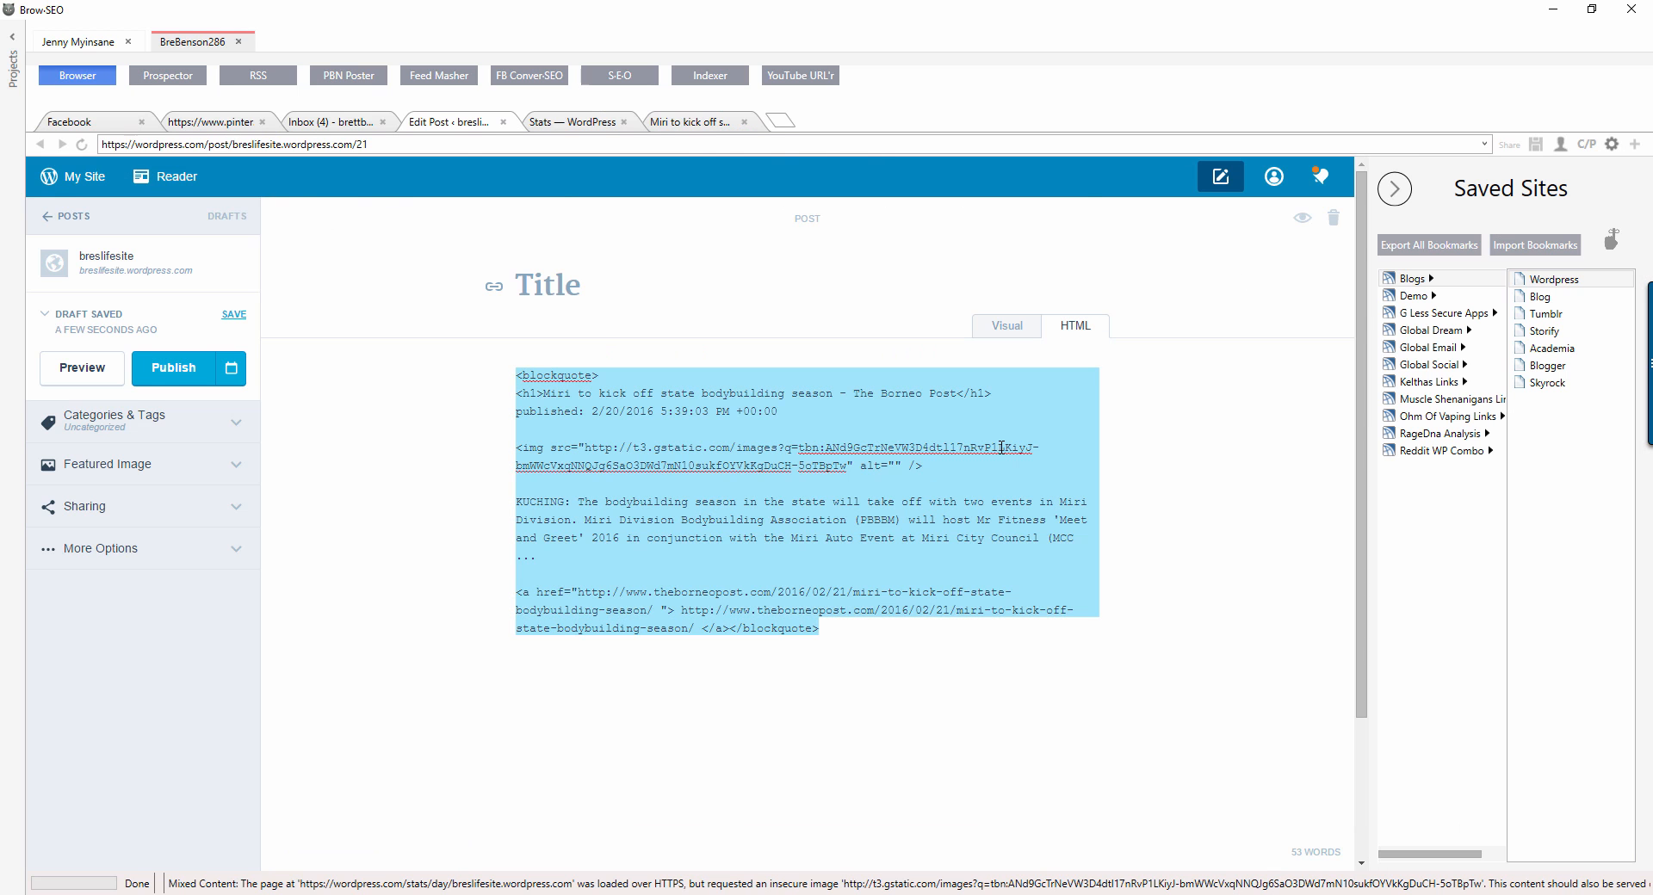
pyautogui.hotkey('ctrl', 'v')
pyautogui.click(990, 325)
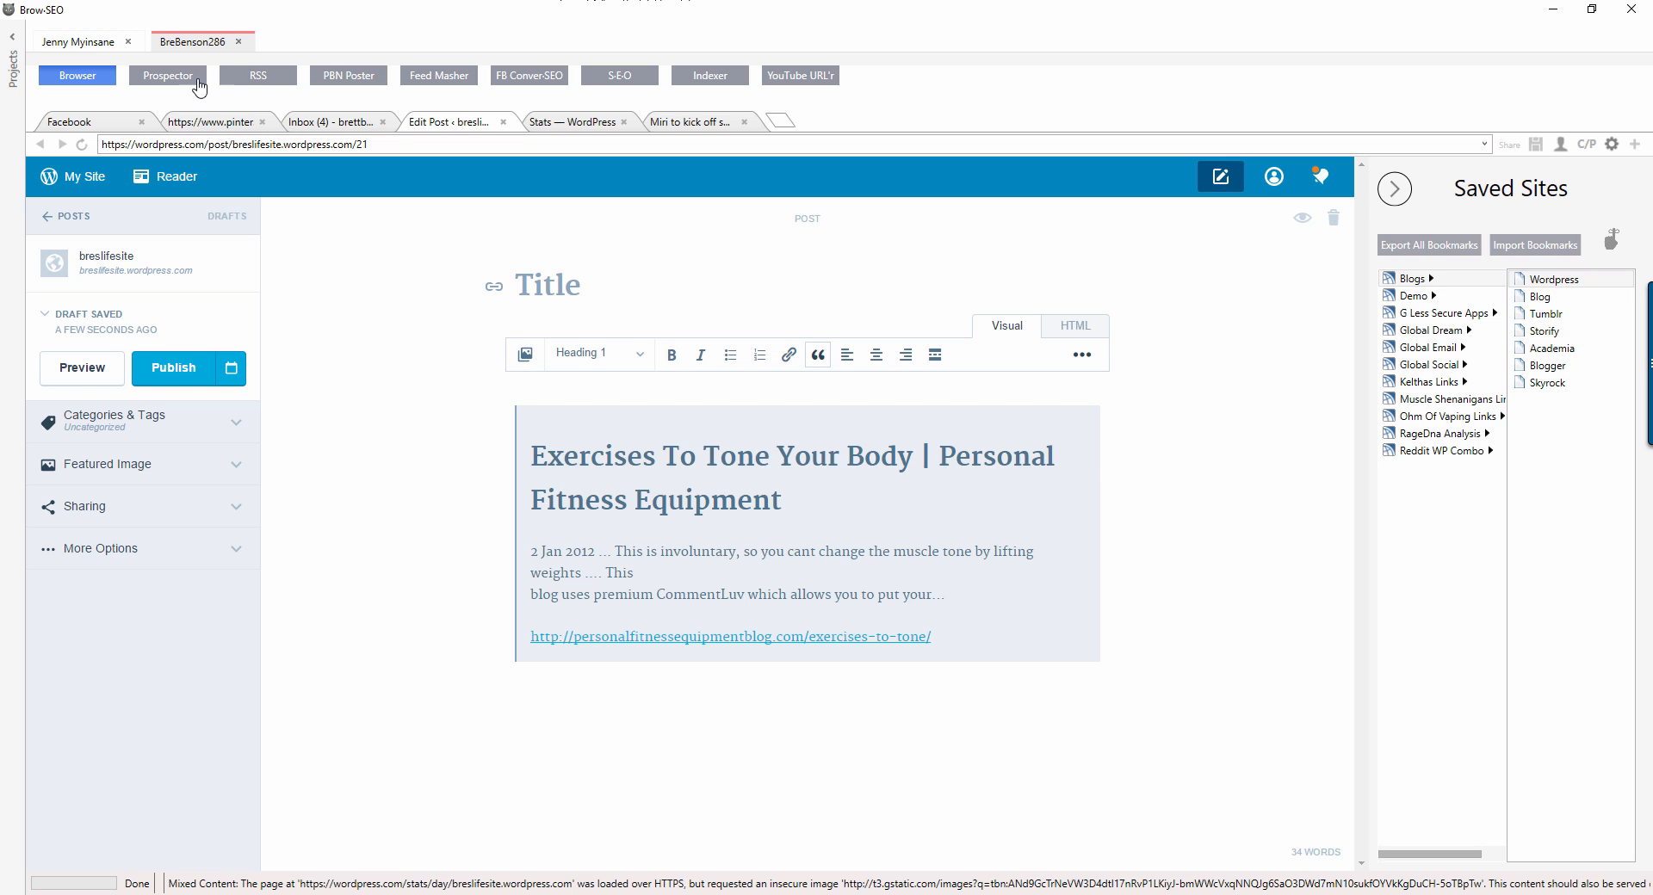
# Step: Open the Borneo Post article "Miri to kick off state bodybuilding season" from the Bodybuilding RSS feed in the browser
pyautogui.click(167, 78)
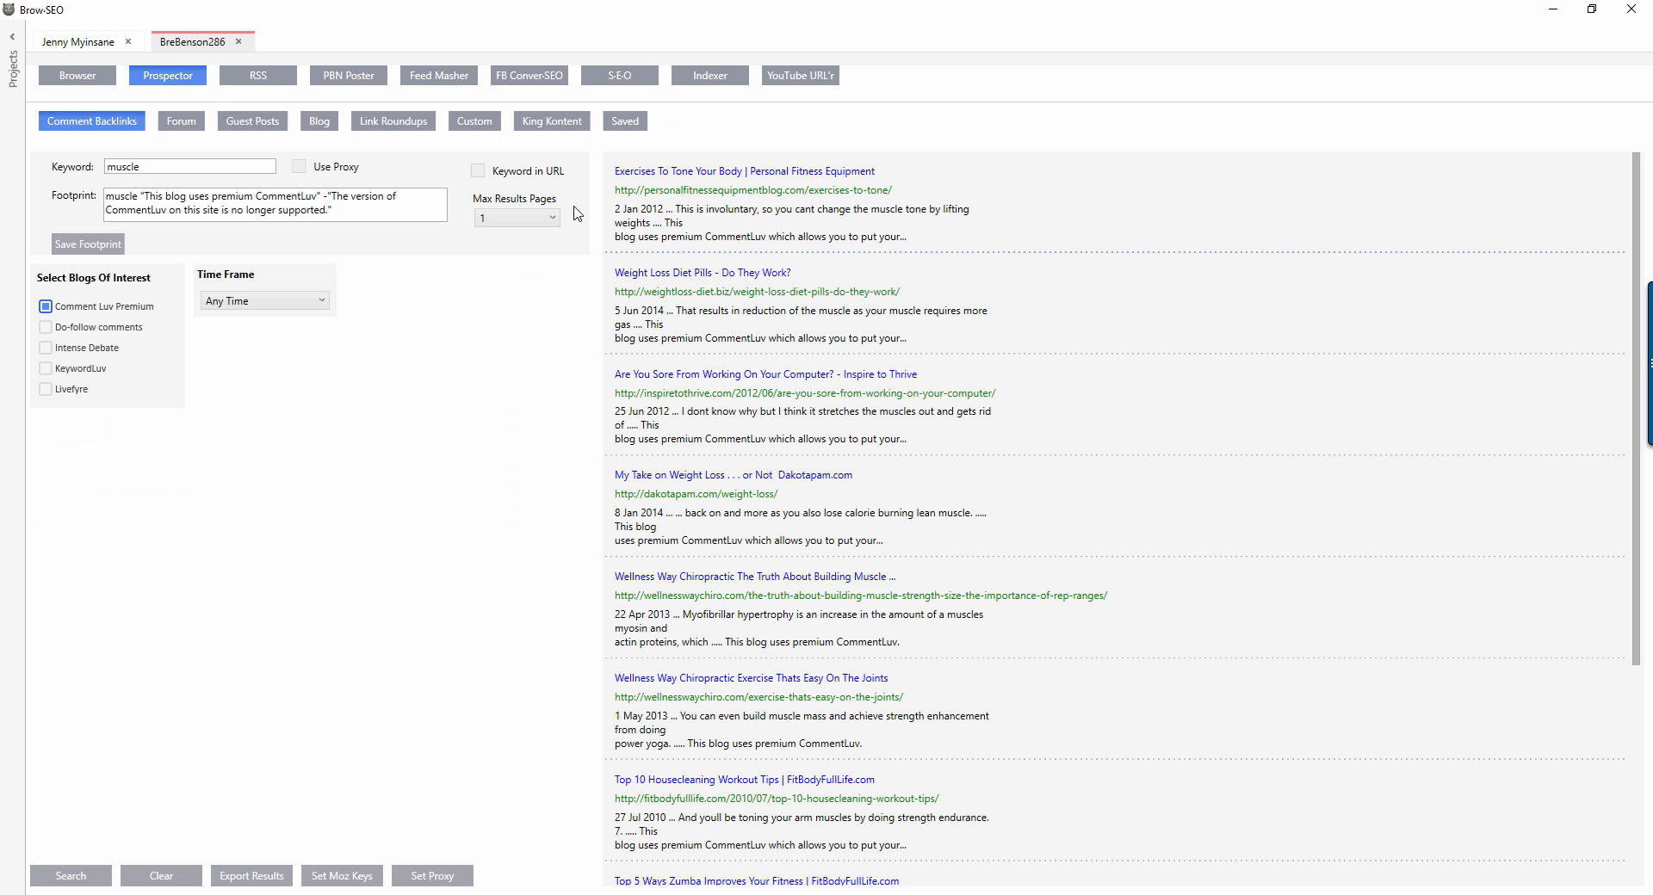
pyautogui.click(261, 86)
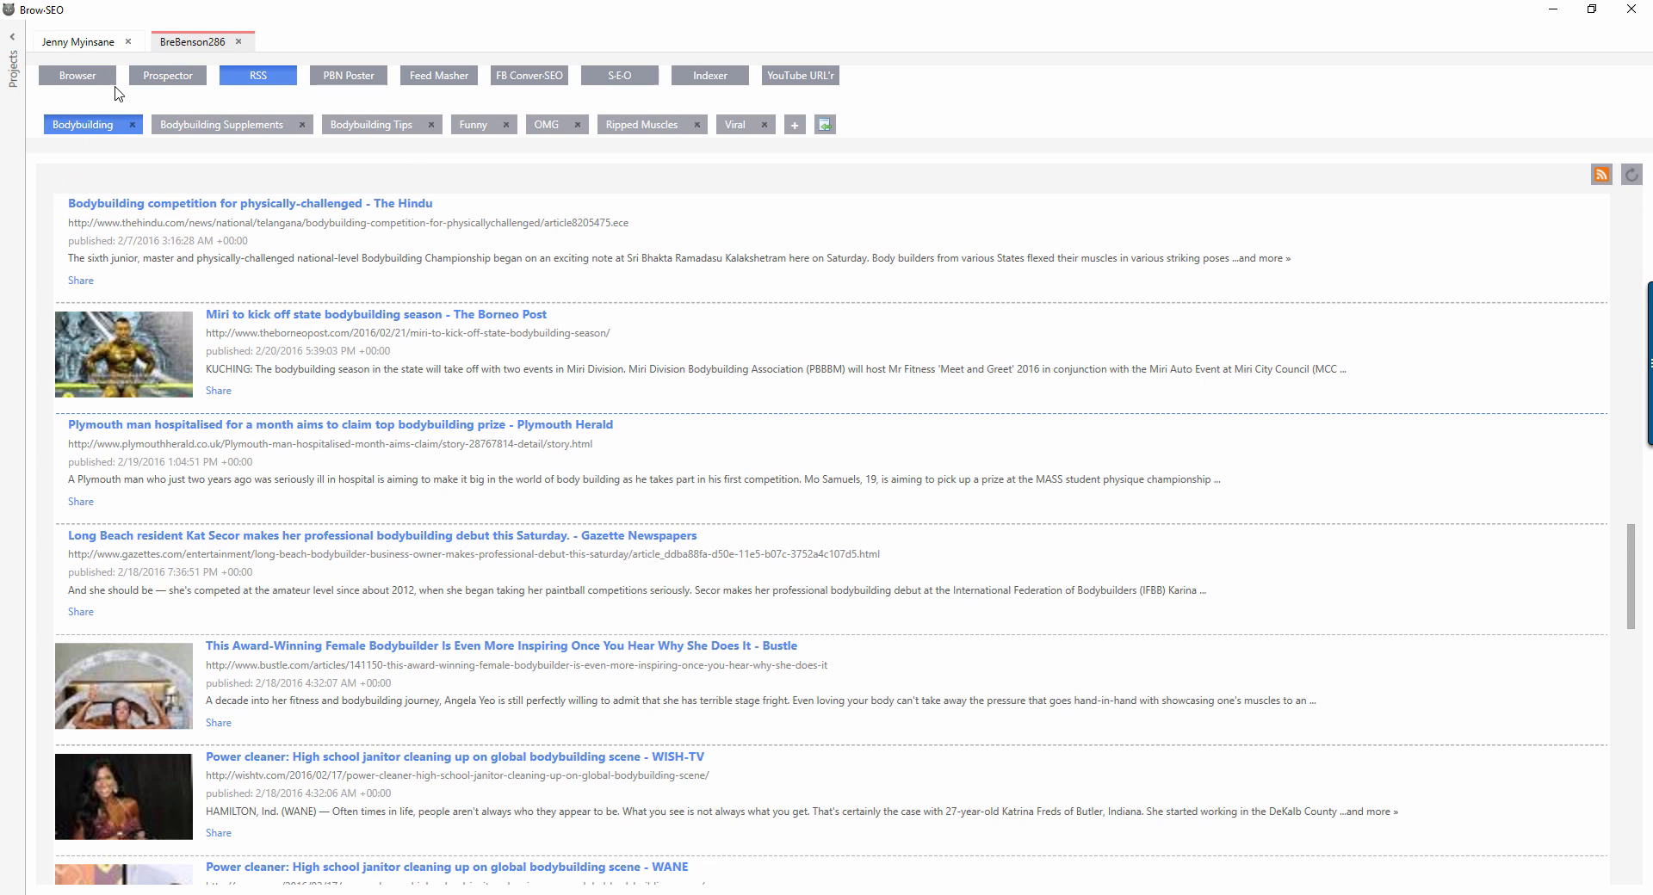
pyautogui.click(86, 82)
pyautogui.click(244, 79)
pyautogui.rightClick(270, 347)
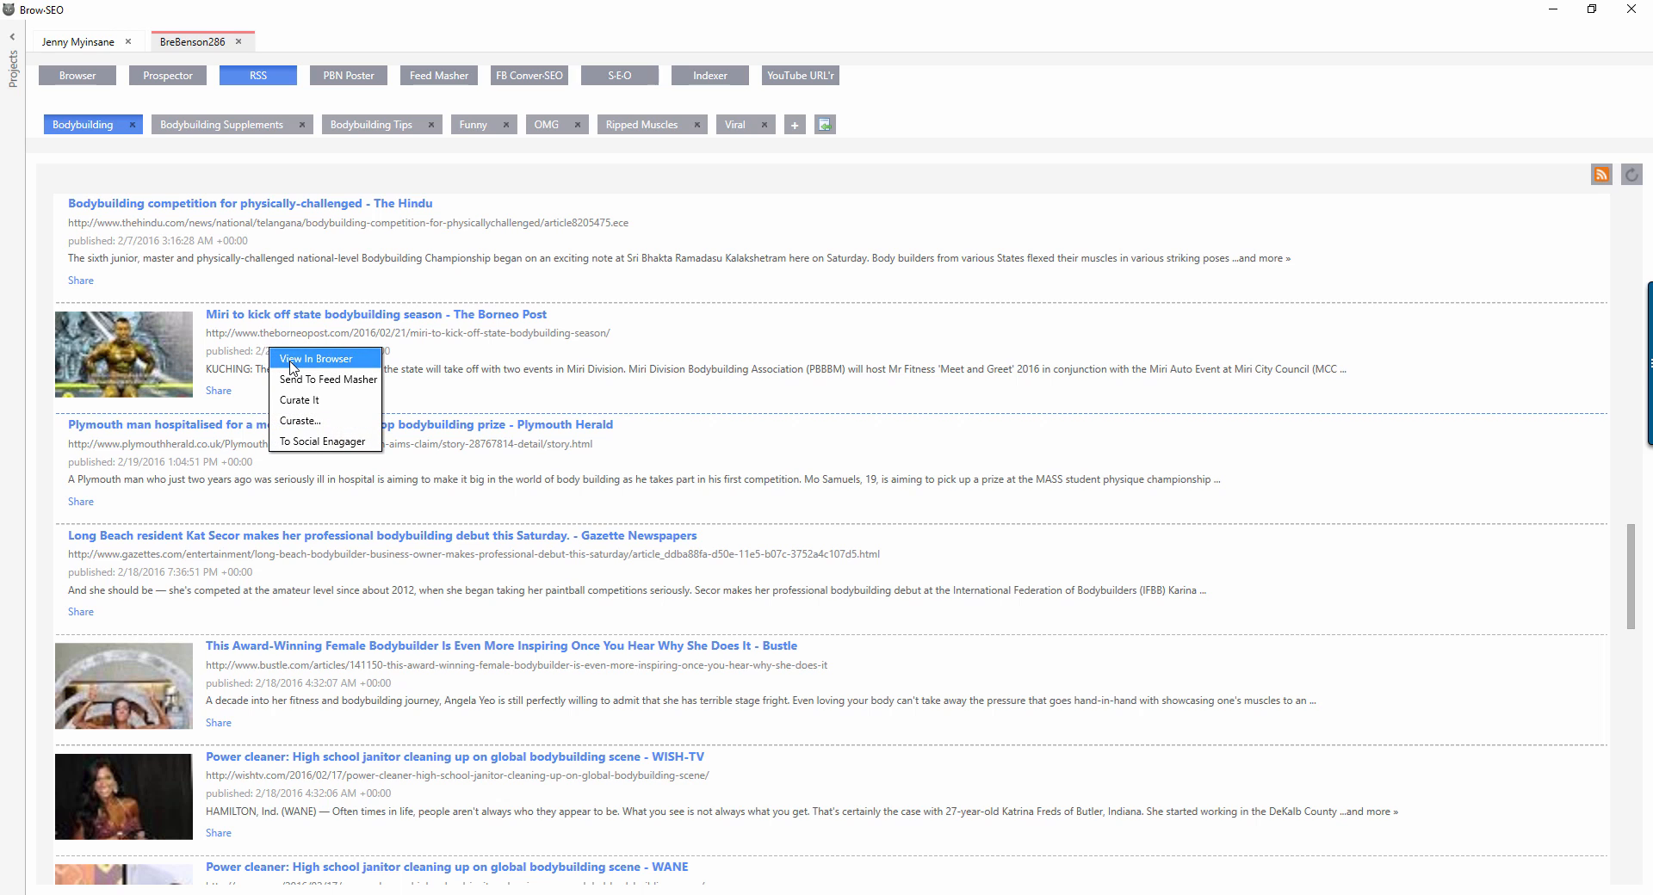
pyautogui.click(316, 358)
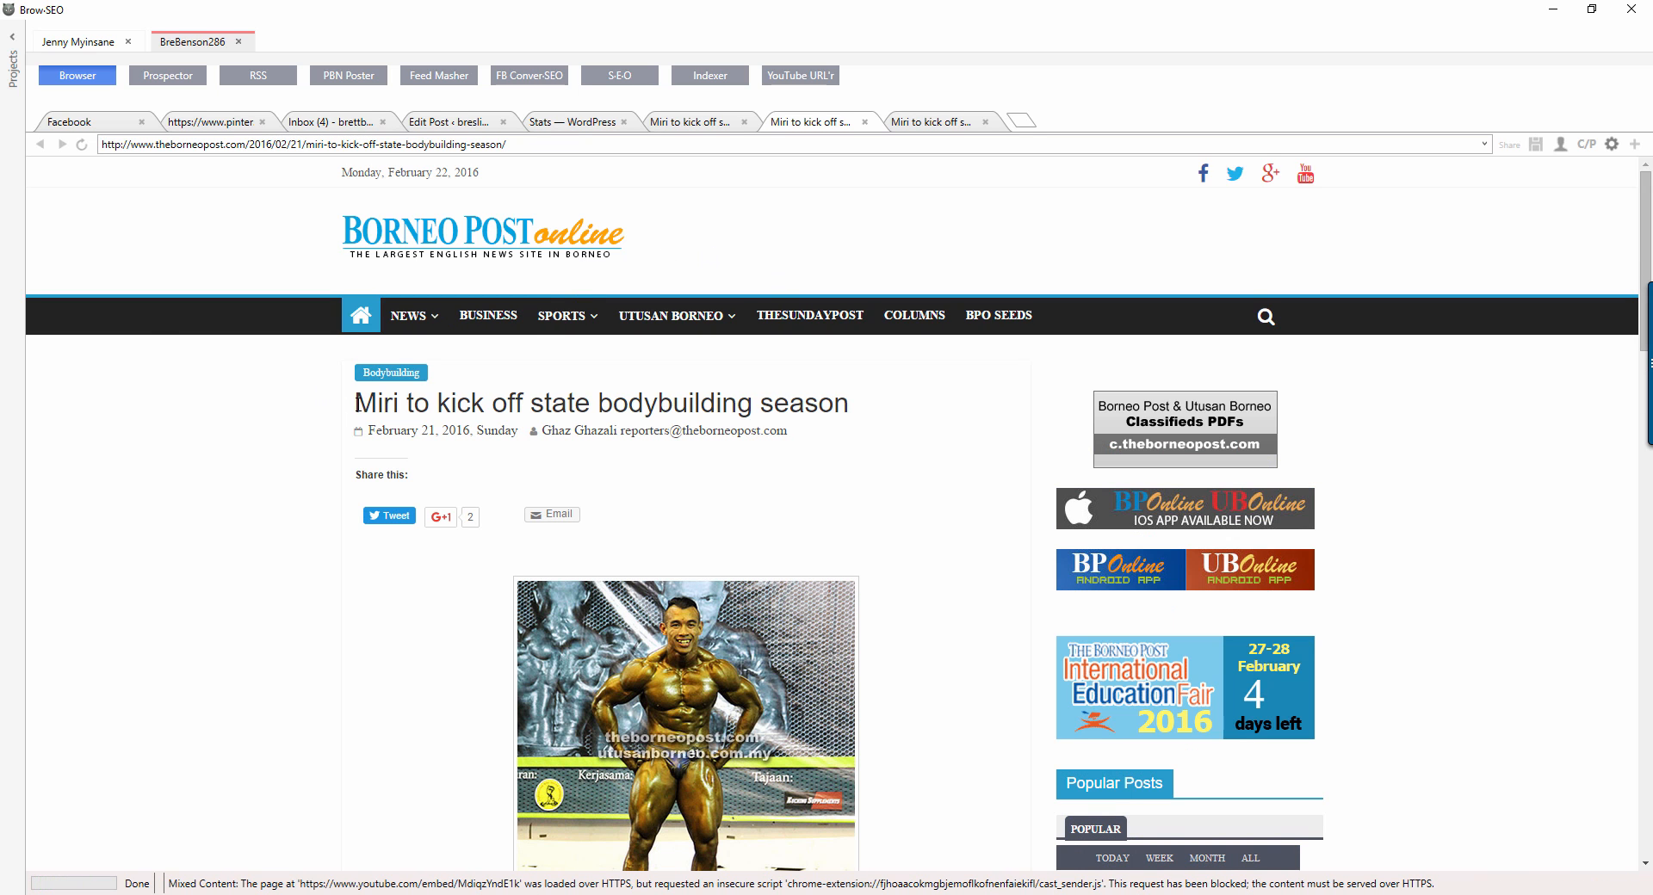
# Step: Select the Borneo Post article from its headline through the weight categories paragraph and copy it using Curaste
pyautogui.moveTo(357, 402); pyautogui.dragTo(481, 605)
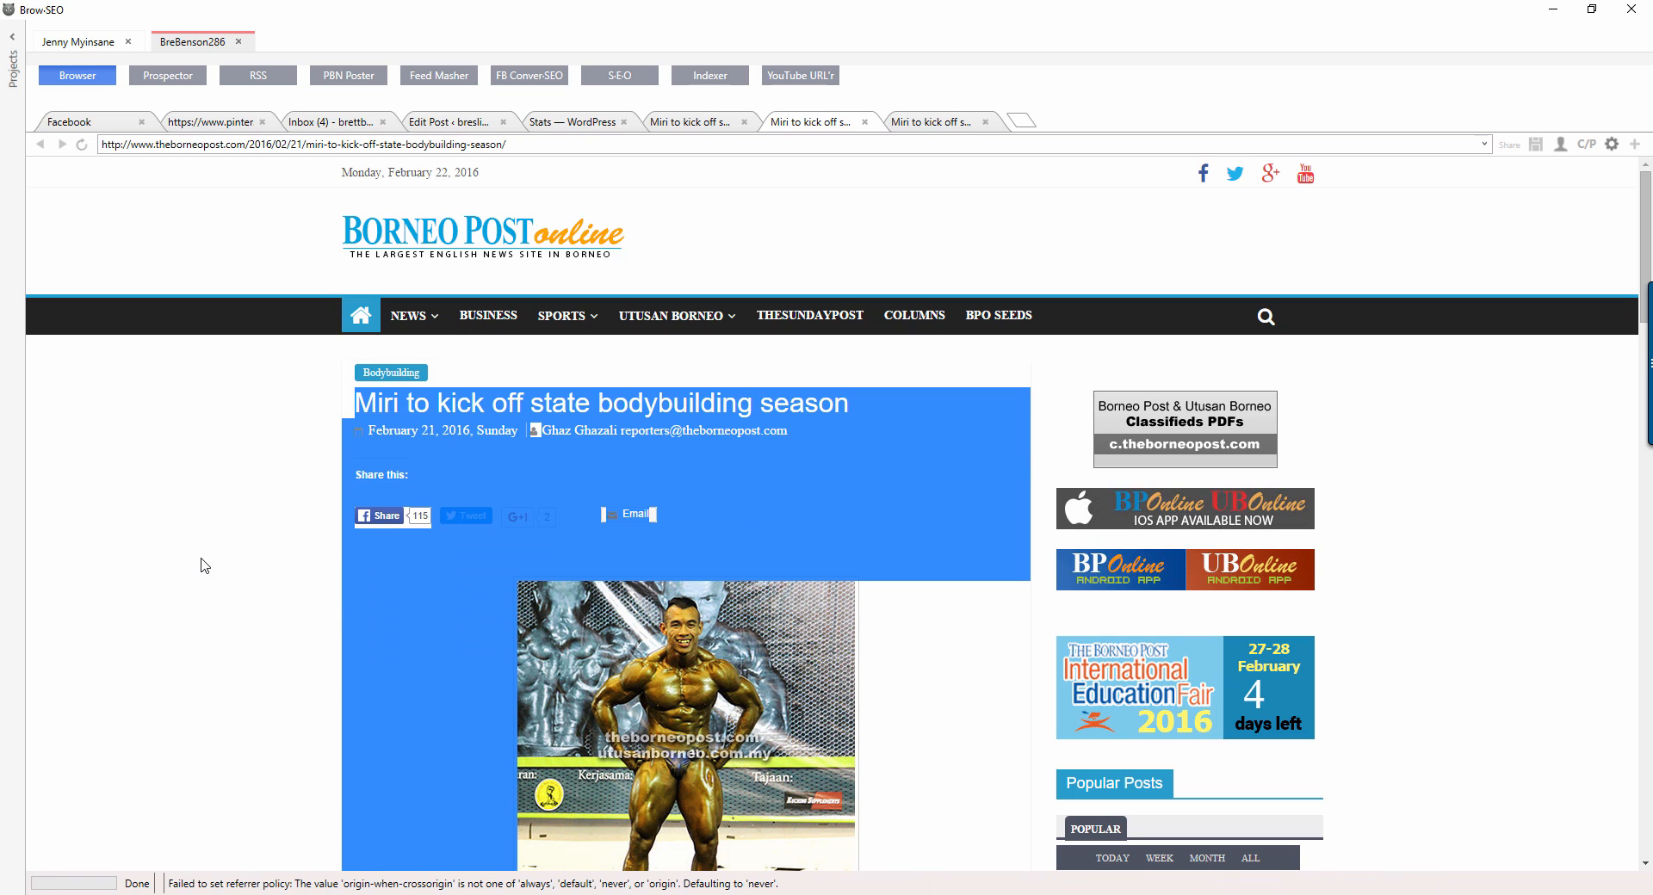
pyautogui.click(975, 605)
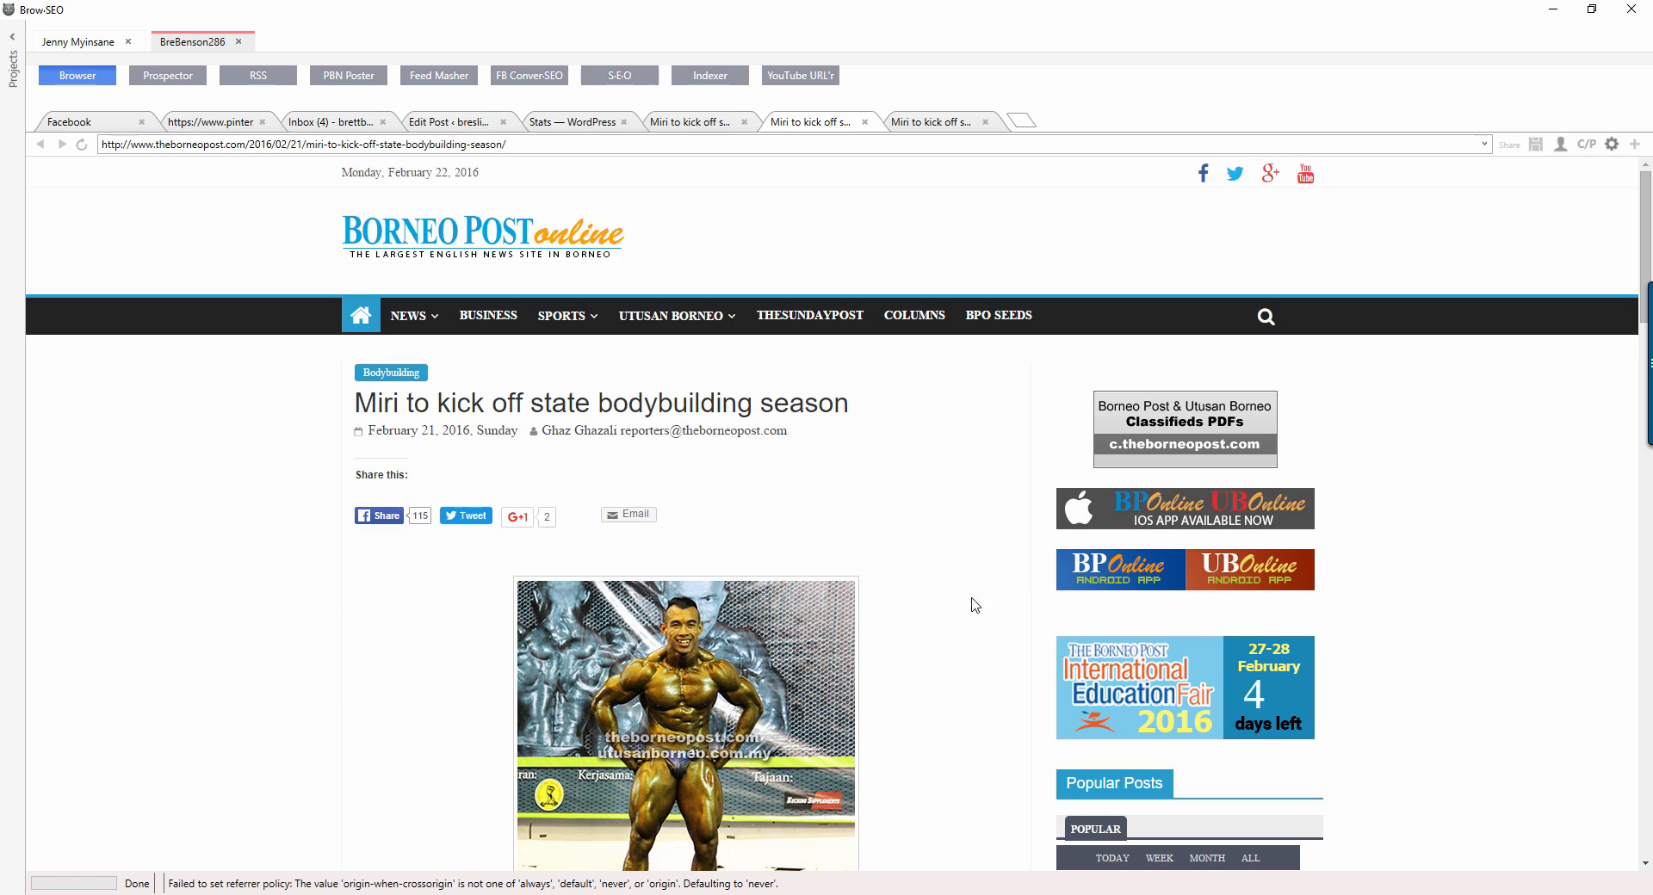
pyautogui.moveTo(357, 398); pyautogui.dragTo(512, 633)
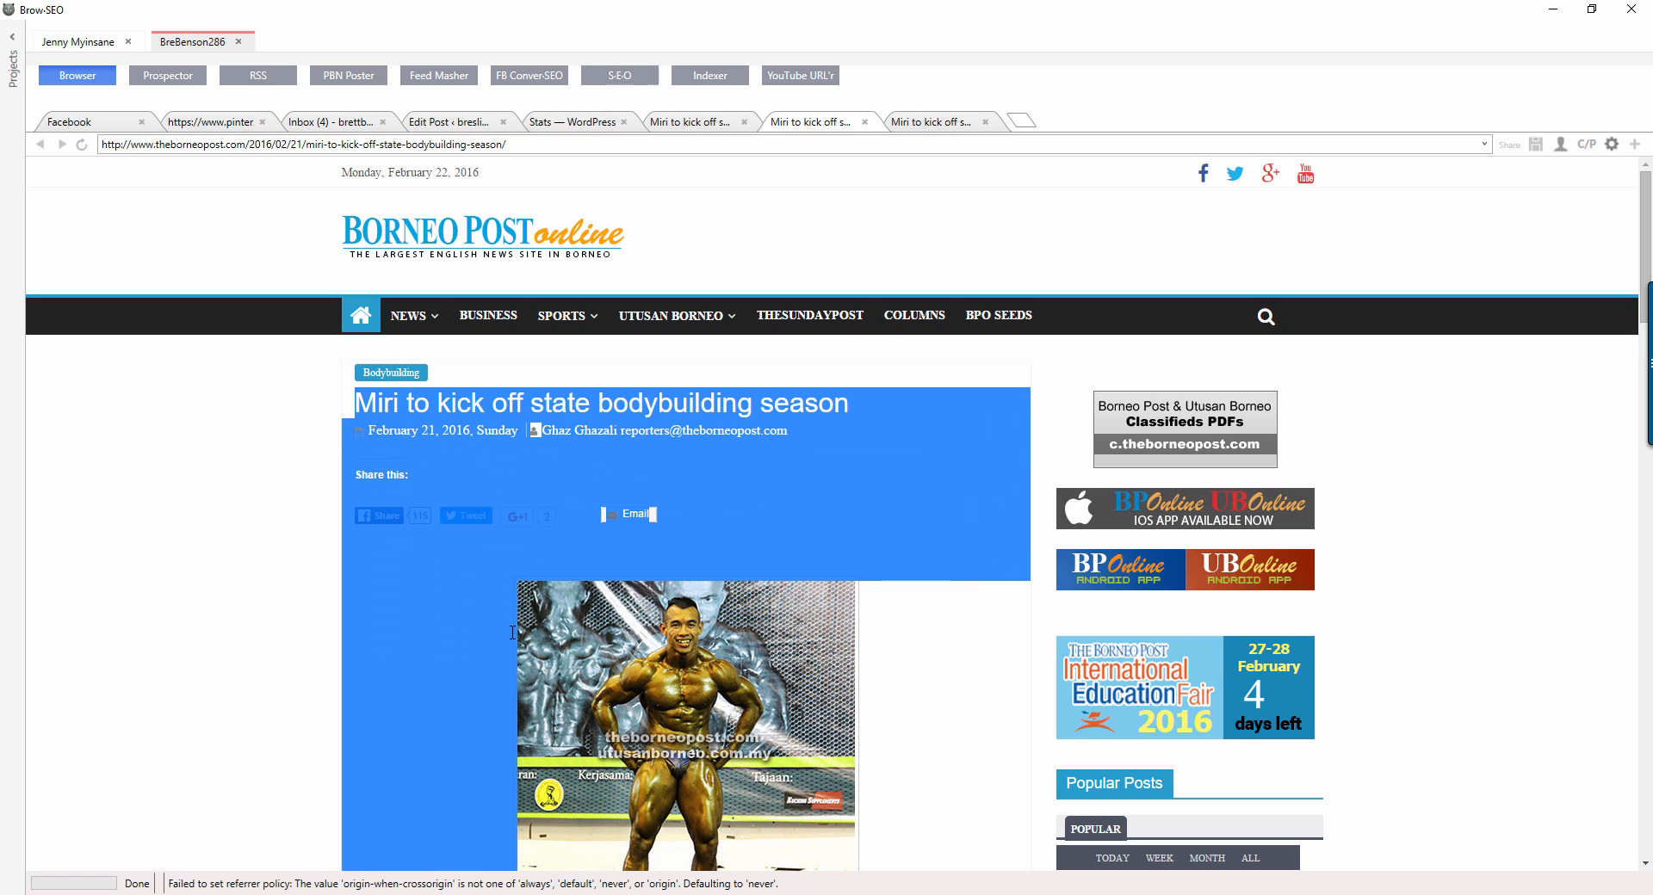
pyautogui.moveTo(516, 870); pyautogui.dragTo(771, 575)
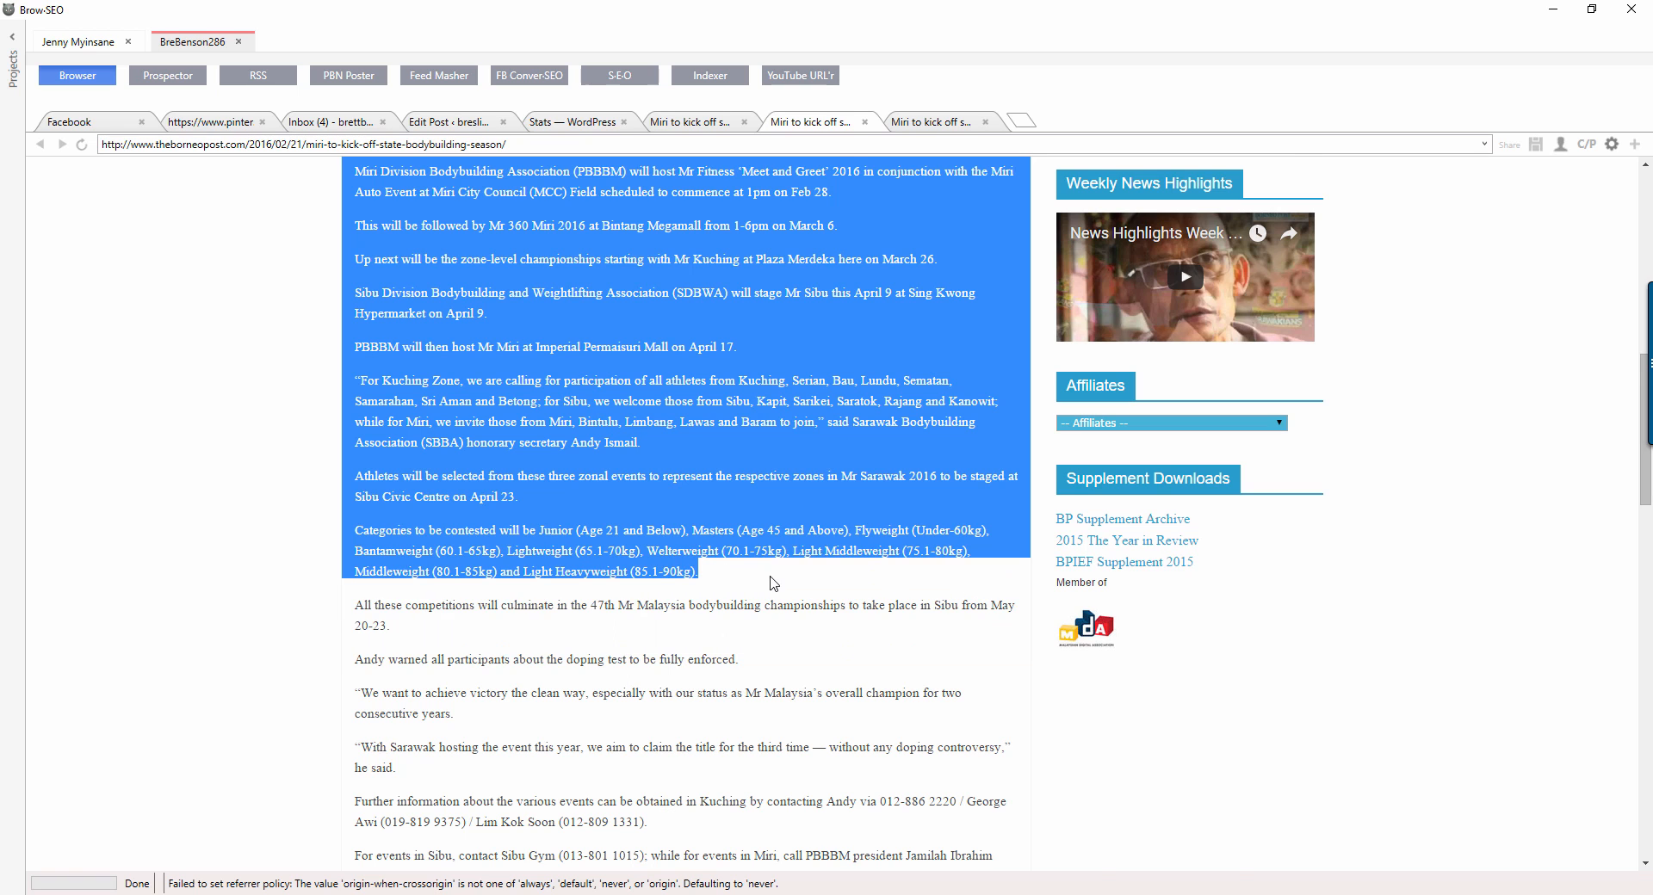
pyautogui.scroll(8, 771, 575)
pyautogui.scroll(-4, 766, 592)
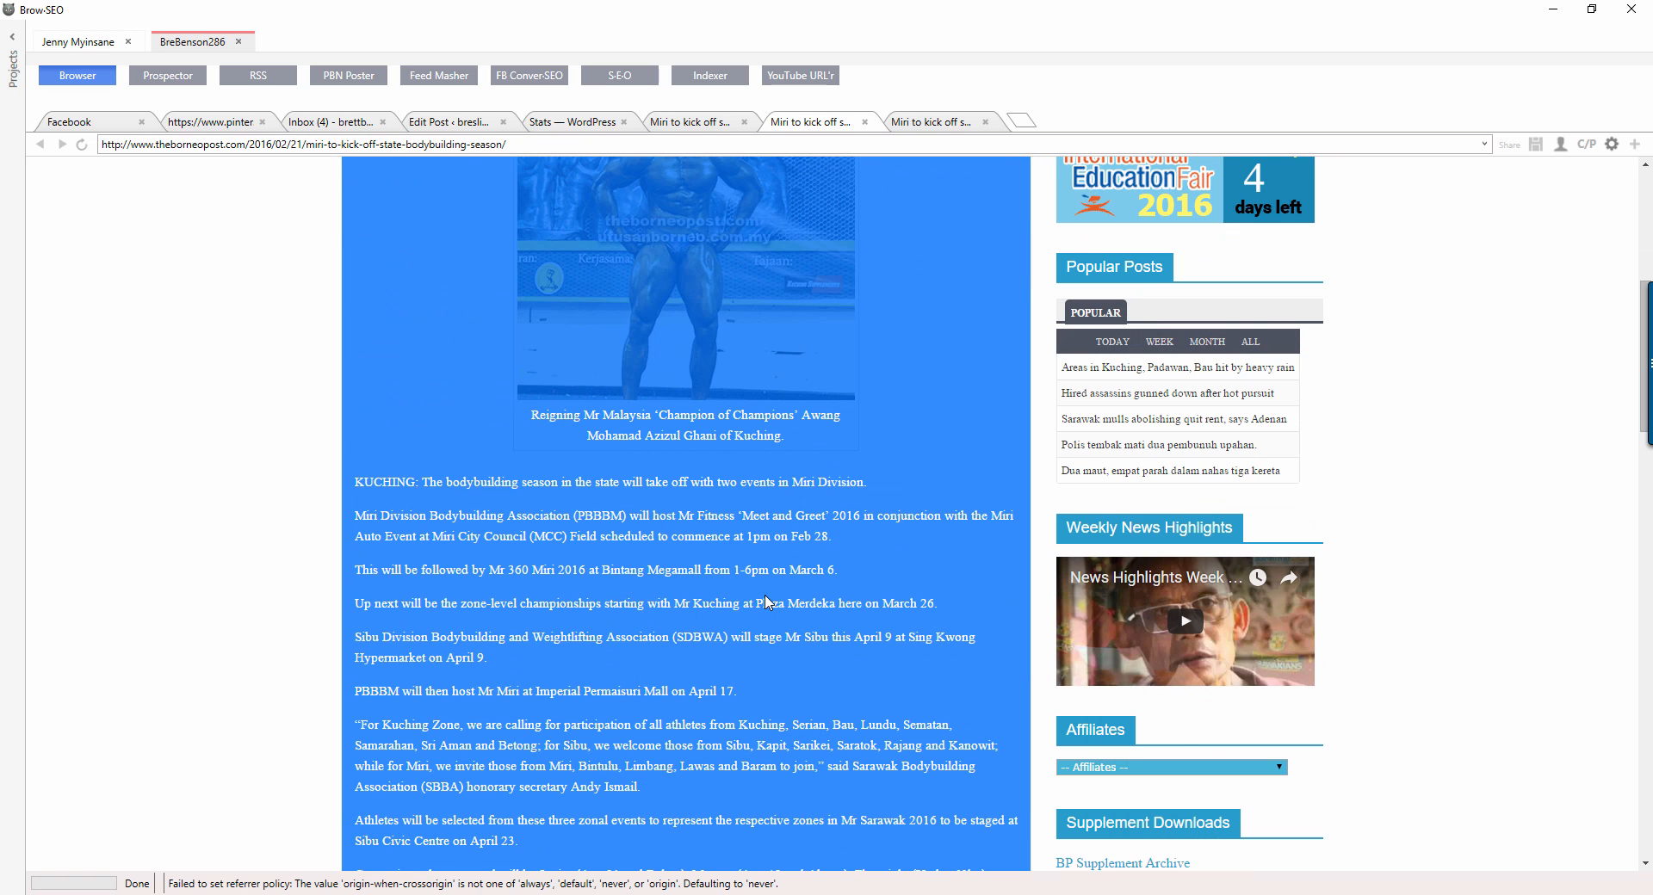
pyautogui.rightClick(745, 592)
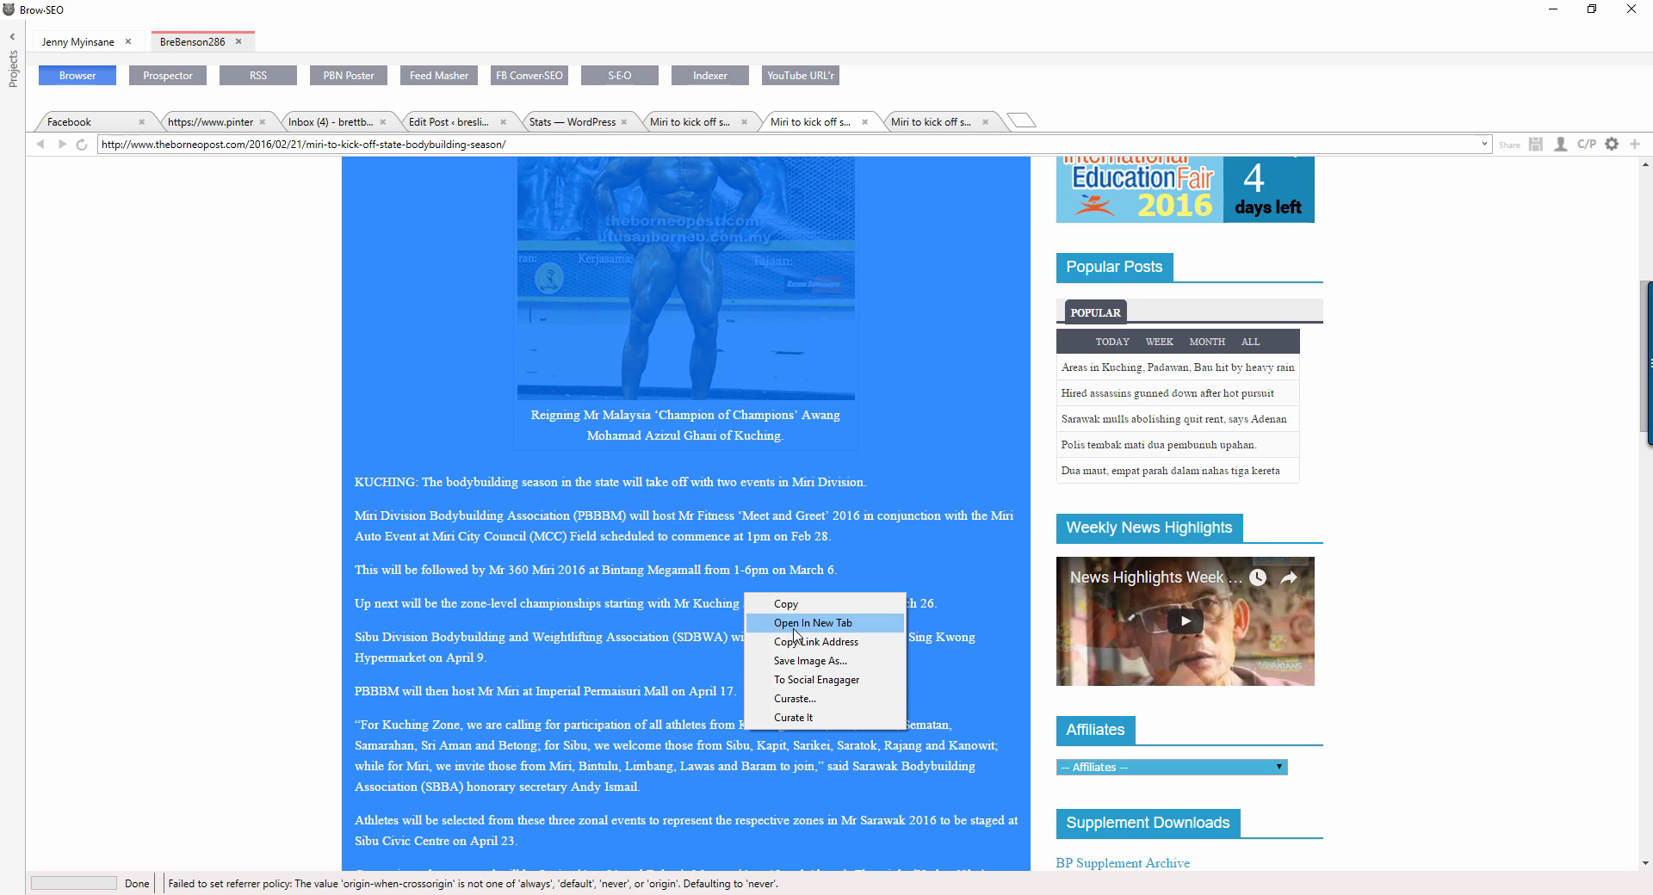
pyautogui.click(831, 708)
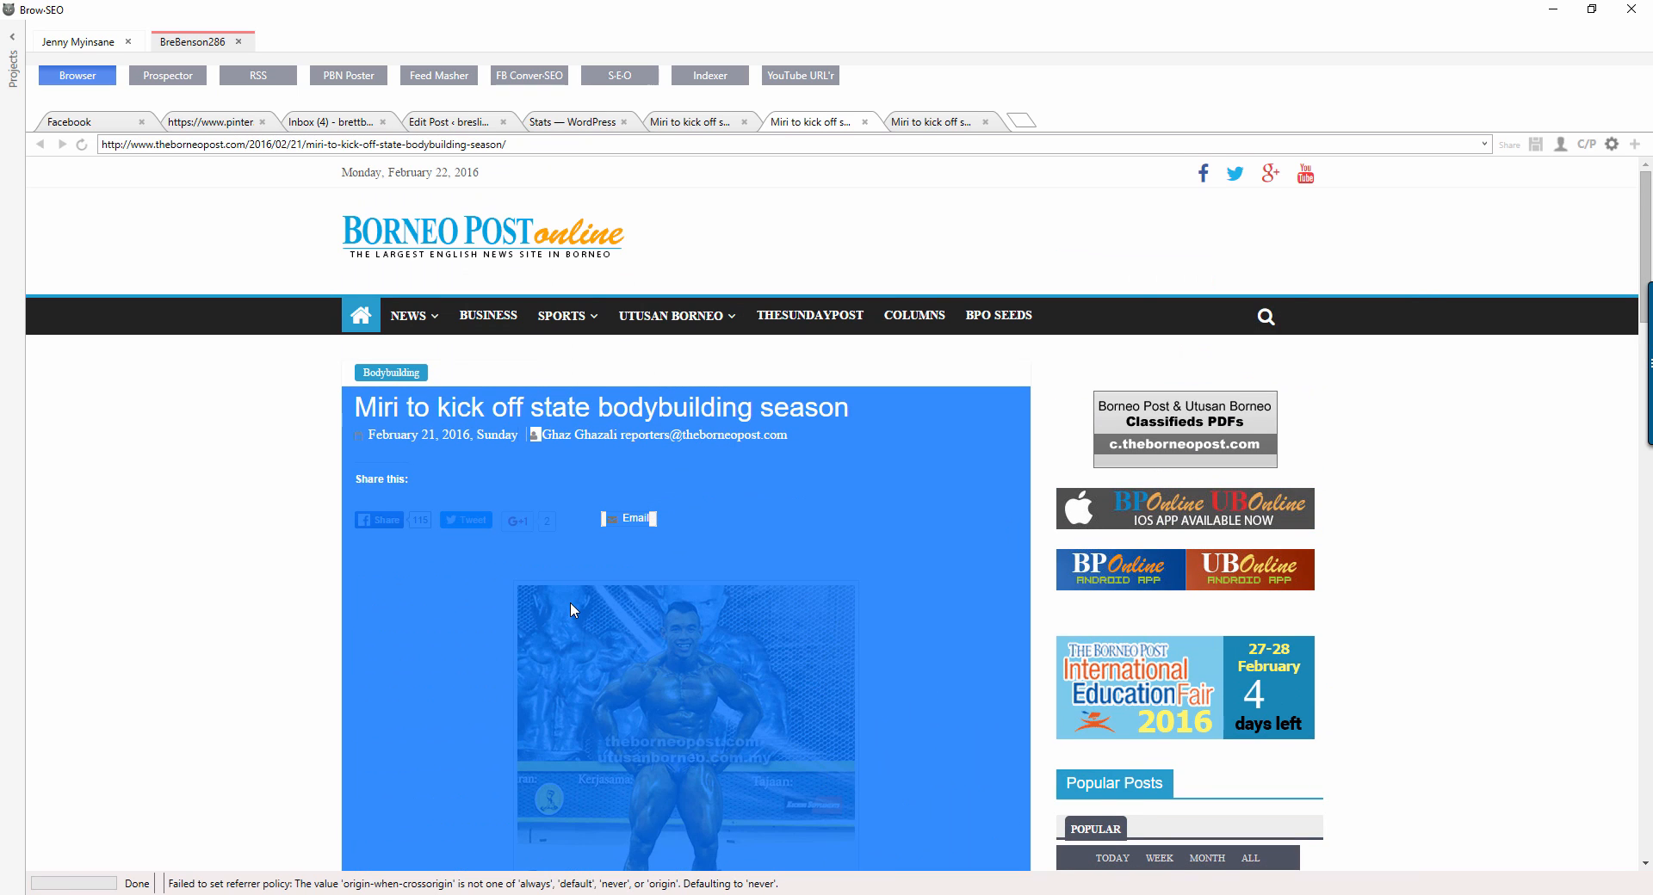
pyautogui.scroll(-8, 654, 521)
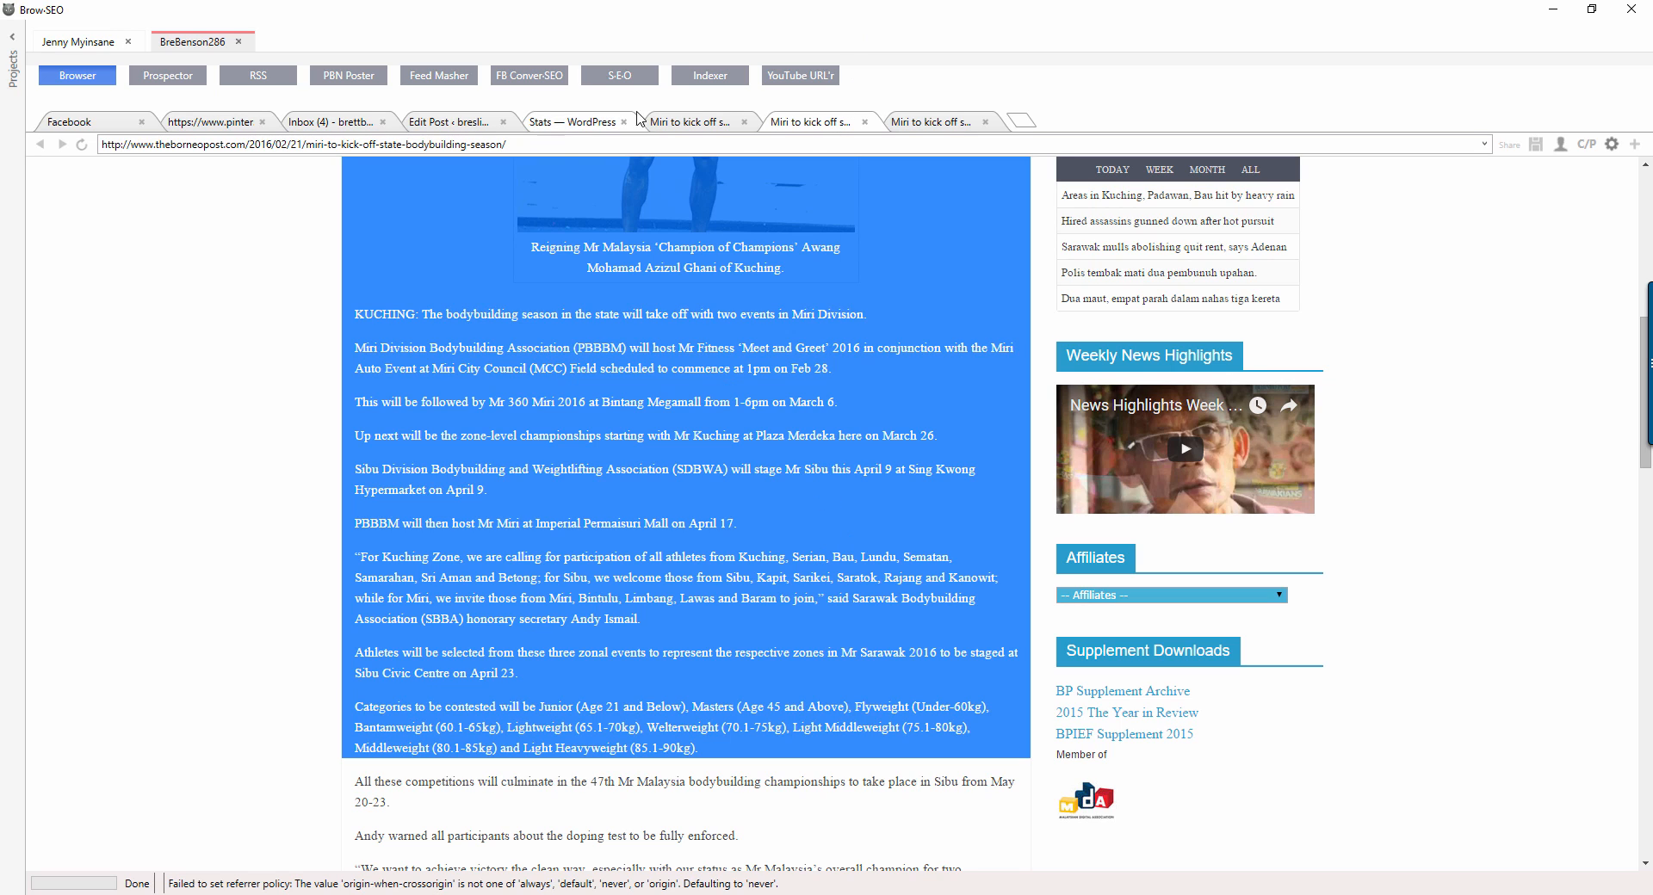
# Step: Replace all HTML code in the WordPress draft with the copied web page article and show it in the visual view
pyautogui.click(415, 129)
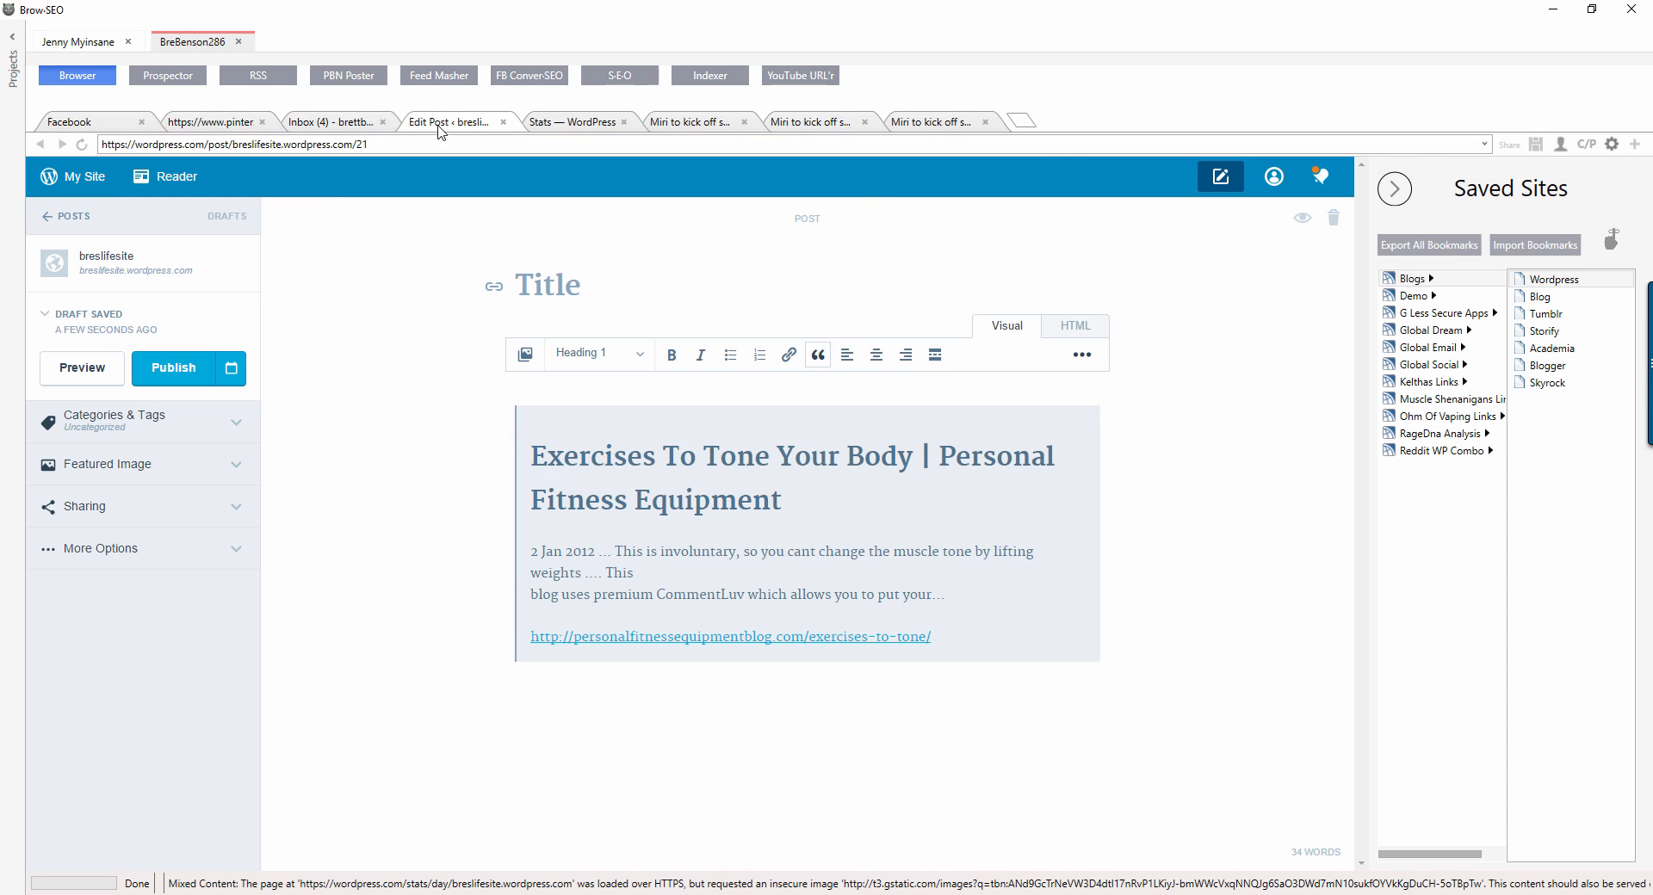
pyautogui.click(1075, 325)
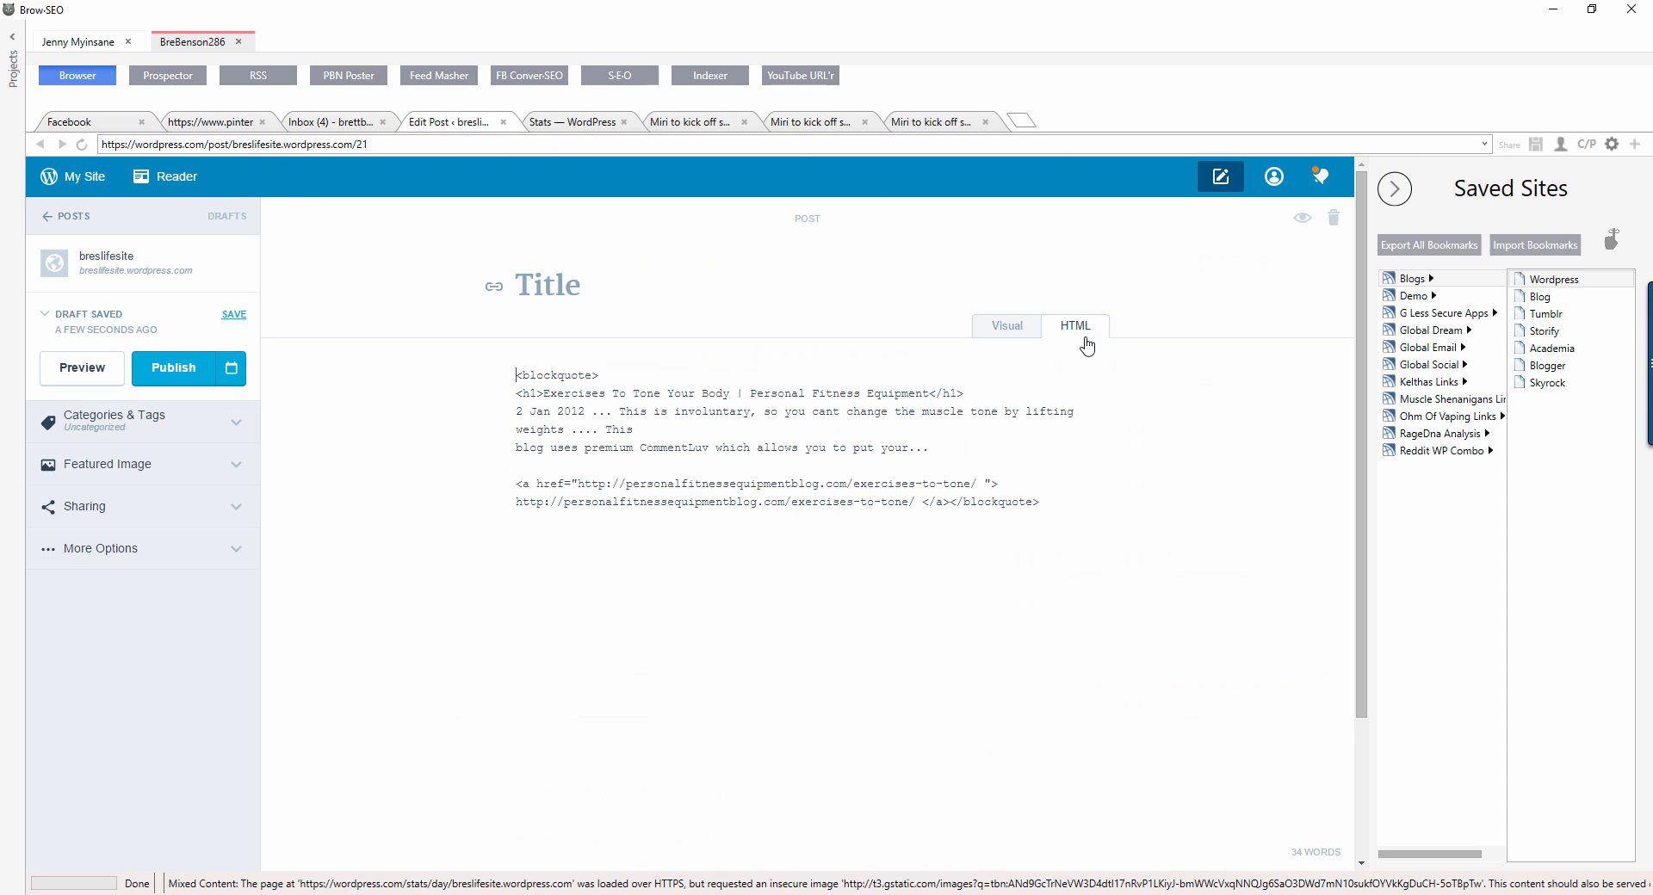
pyautogui.hotkey('ctrl', 'a')
pyautogui.hotkey('ctrl', 'v')
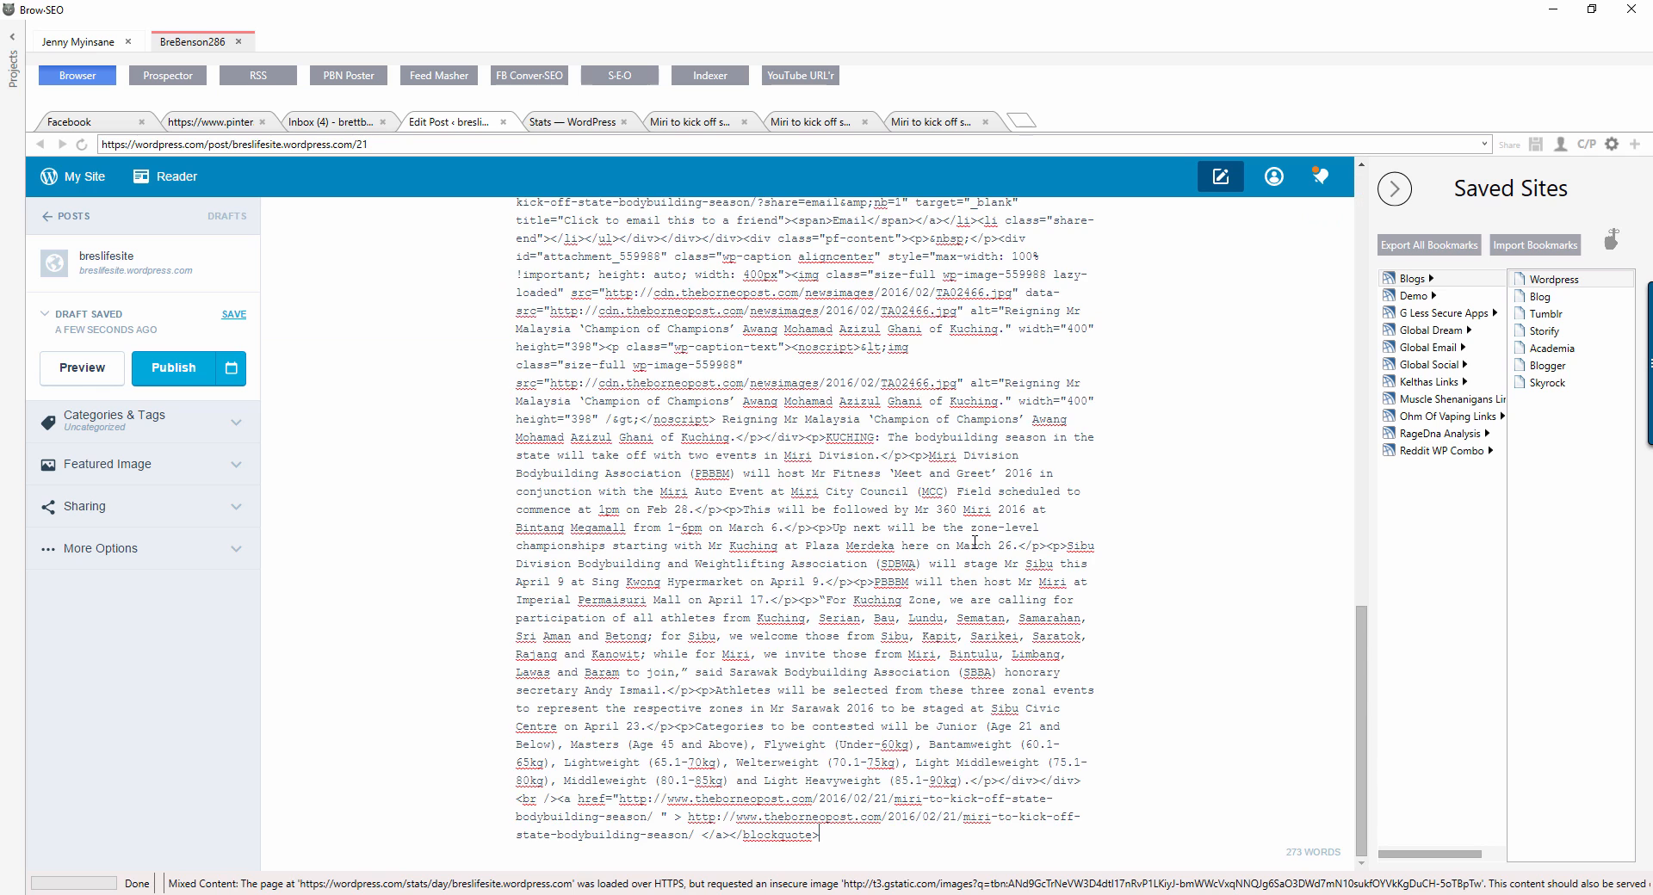
pyautogui.scroll(10, 977, 517)
pyautogui.click(1006, 336)
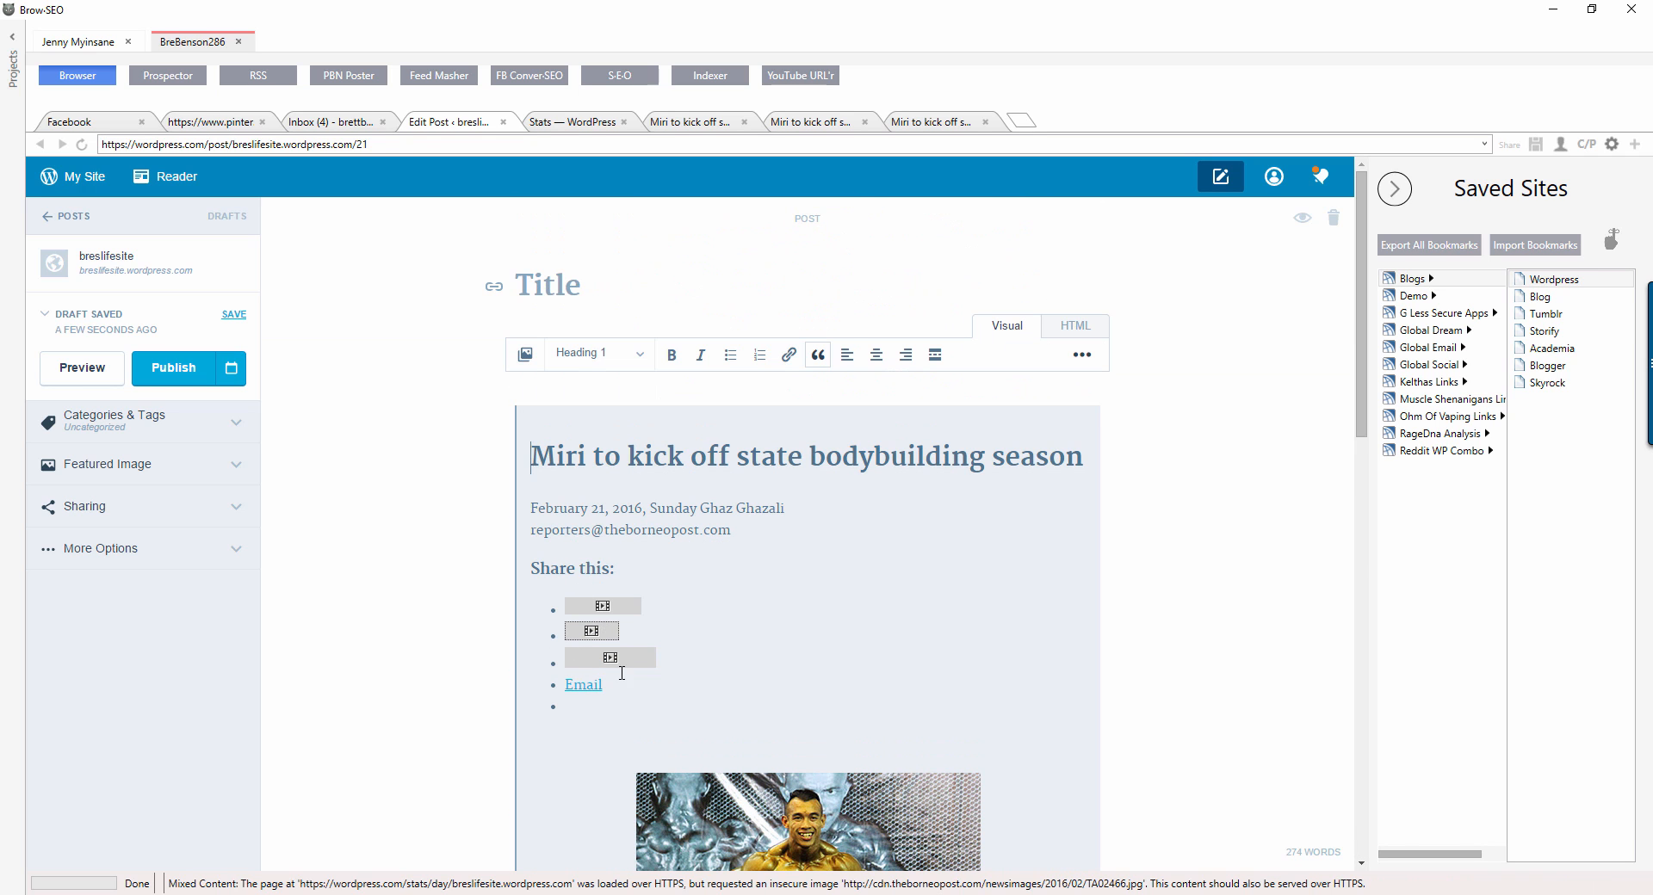
# Step: Delete the "Share this:" section with its link list and the reporter's e-mail line above the article's photo
pyautogui.scroll(-4, 714, 637)
pyautogui.scroll(4, 525, 478)
pyautogui.moveTo(575, 711); pyautogui.dragTo(496, 564)
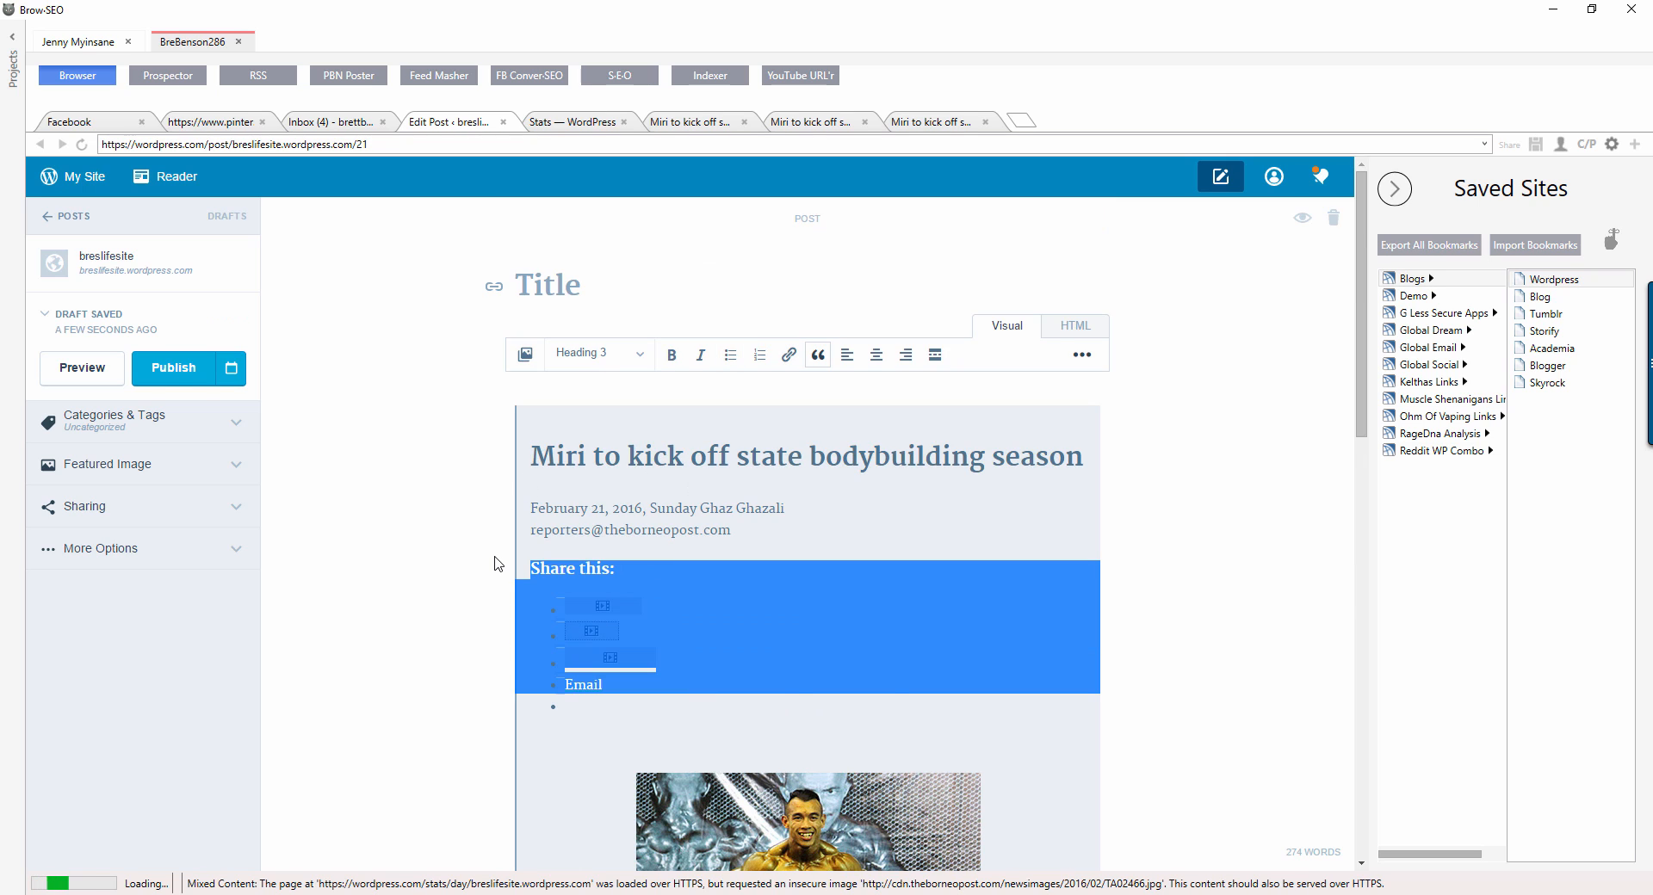
pyautogui.press('Delete')
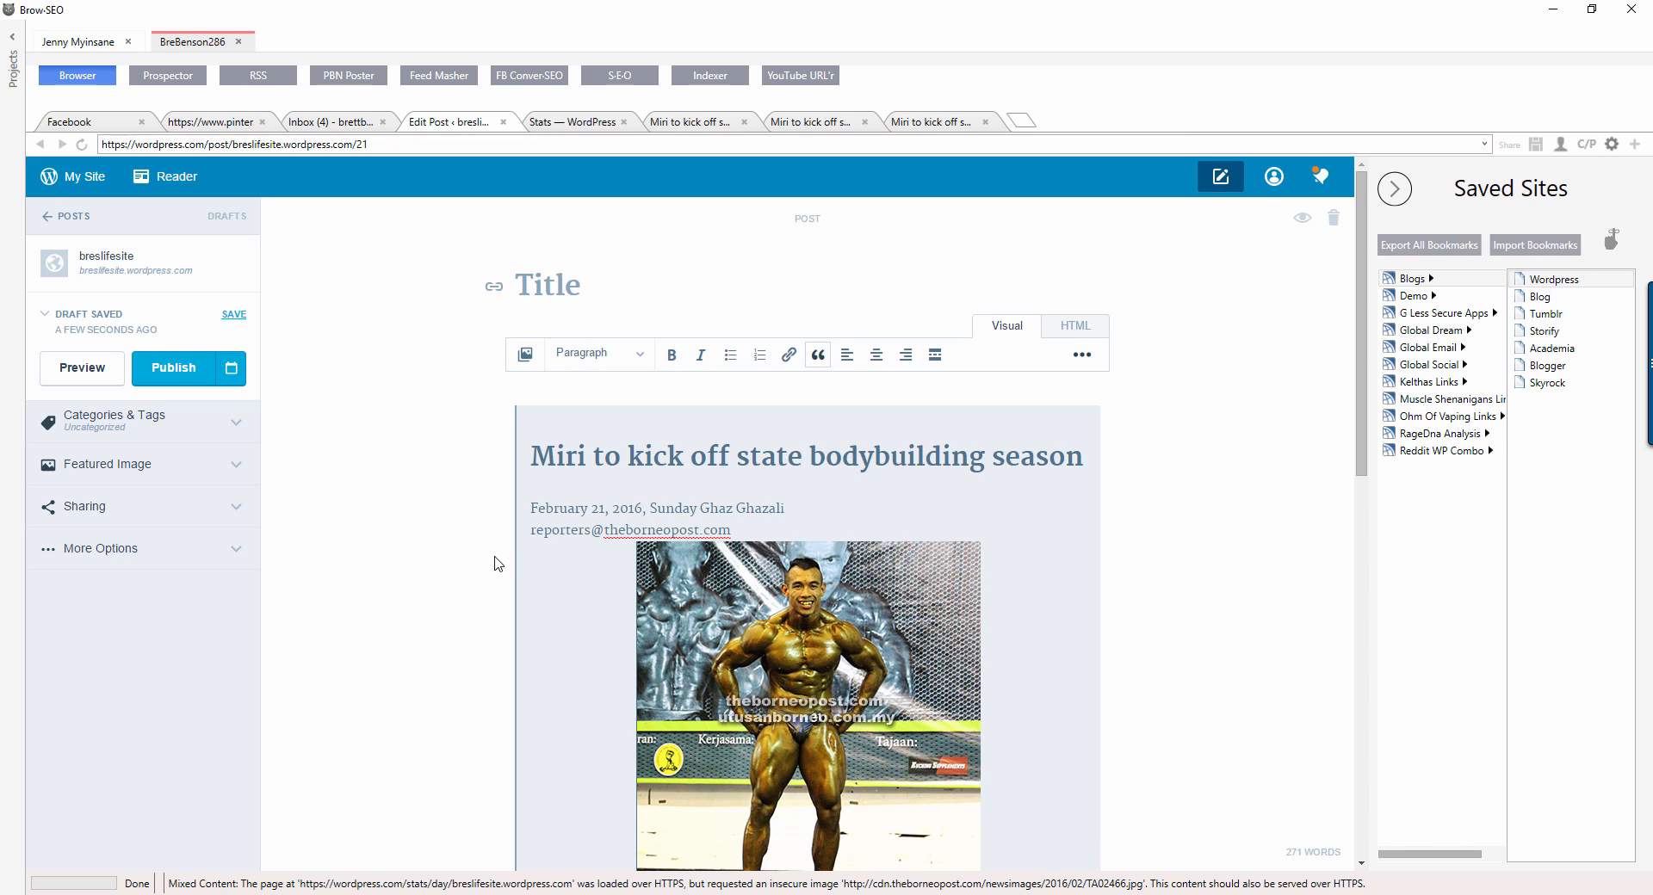
pyautogui.moveTo(731, 530); pyautogui.dragTo(439, 531)
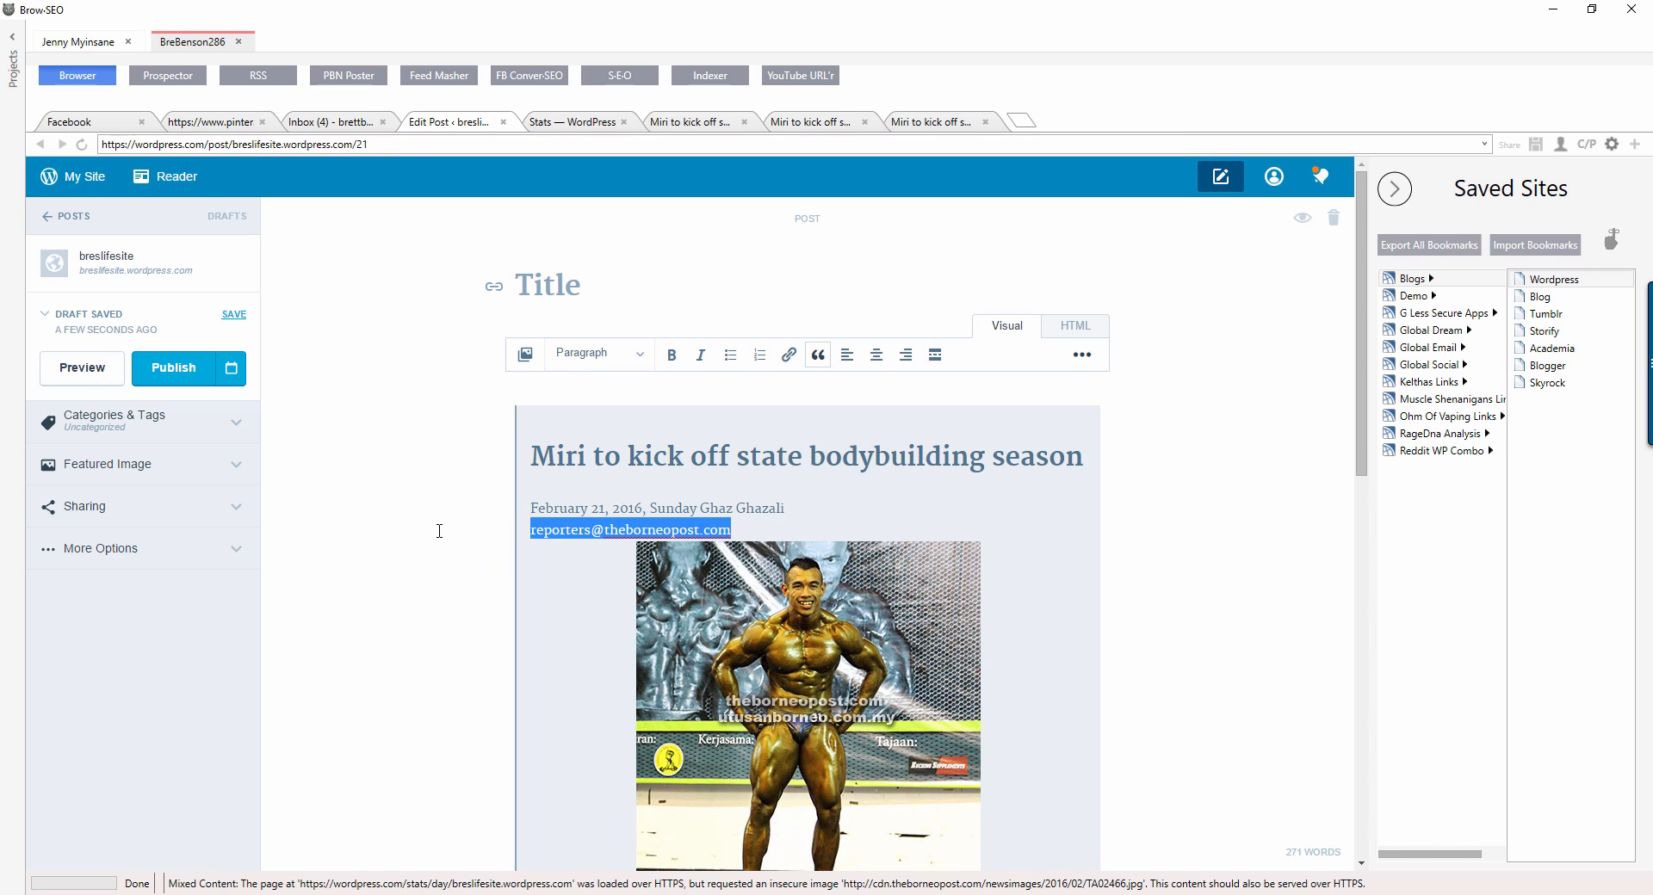
pyautogui.press('Delete')
# Step: Review the curated article in the draft down to its source link, and revisit the matching entries in the RSS feed
pyautogui.scroll(-15, 809, 661)
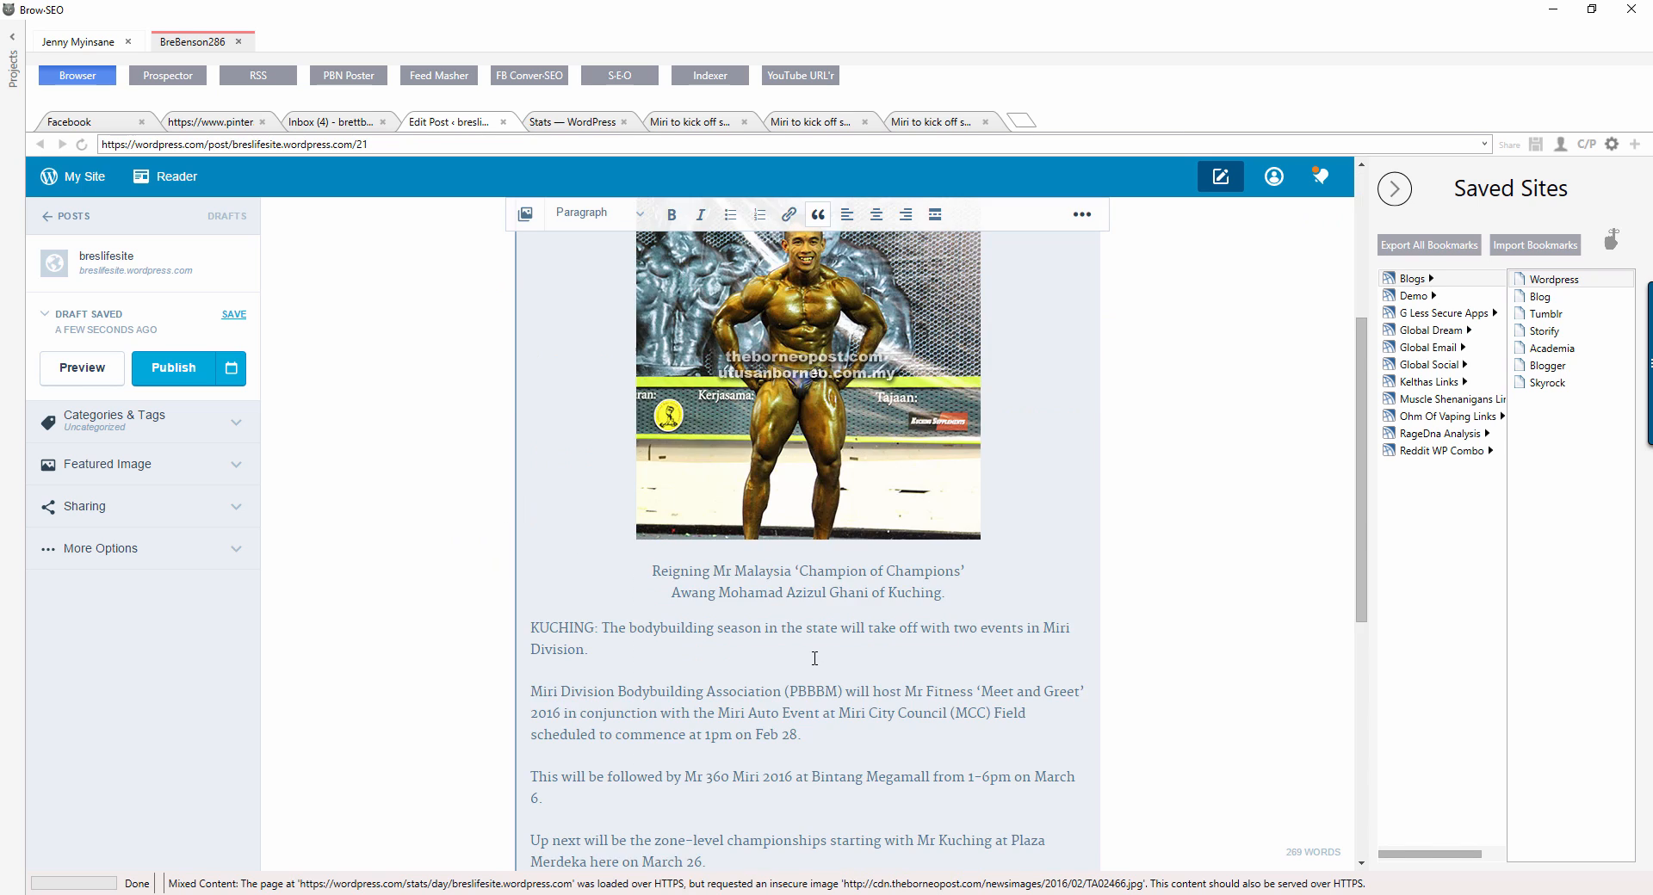
pyautogui.scroll(4, 813, 672)
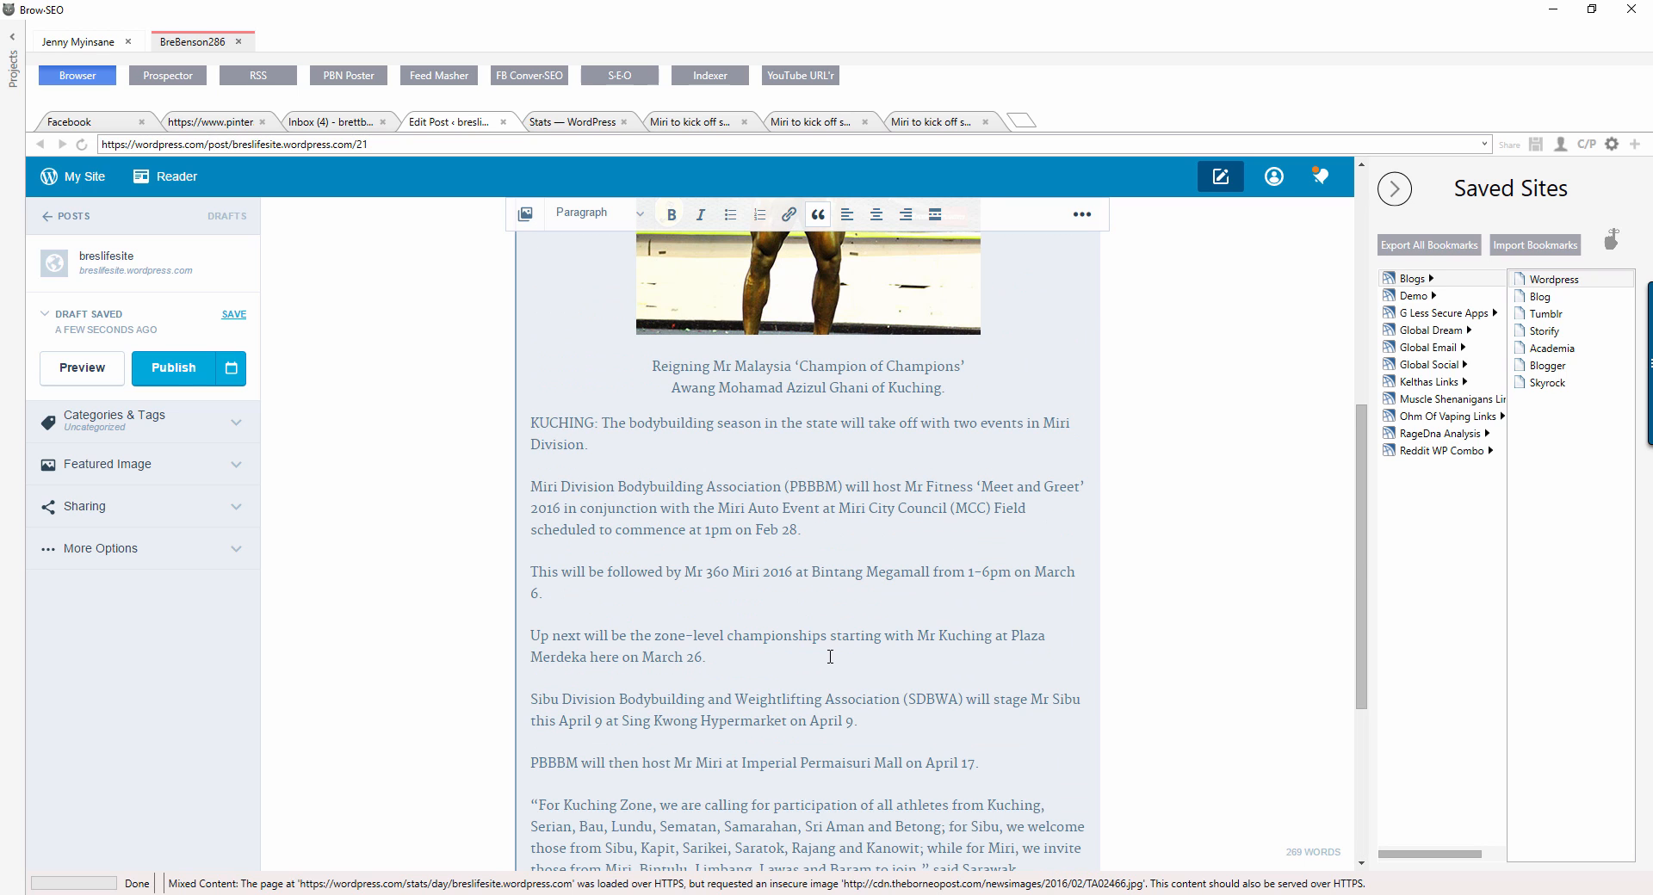
pyautogui.scroll(8, 834, 658)
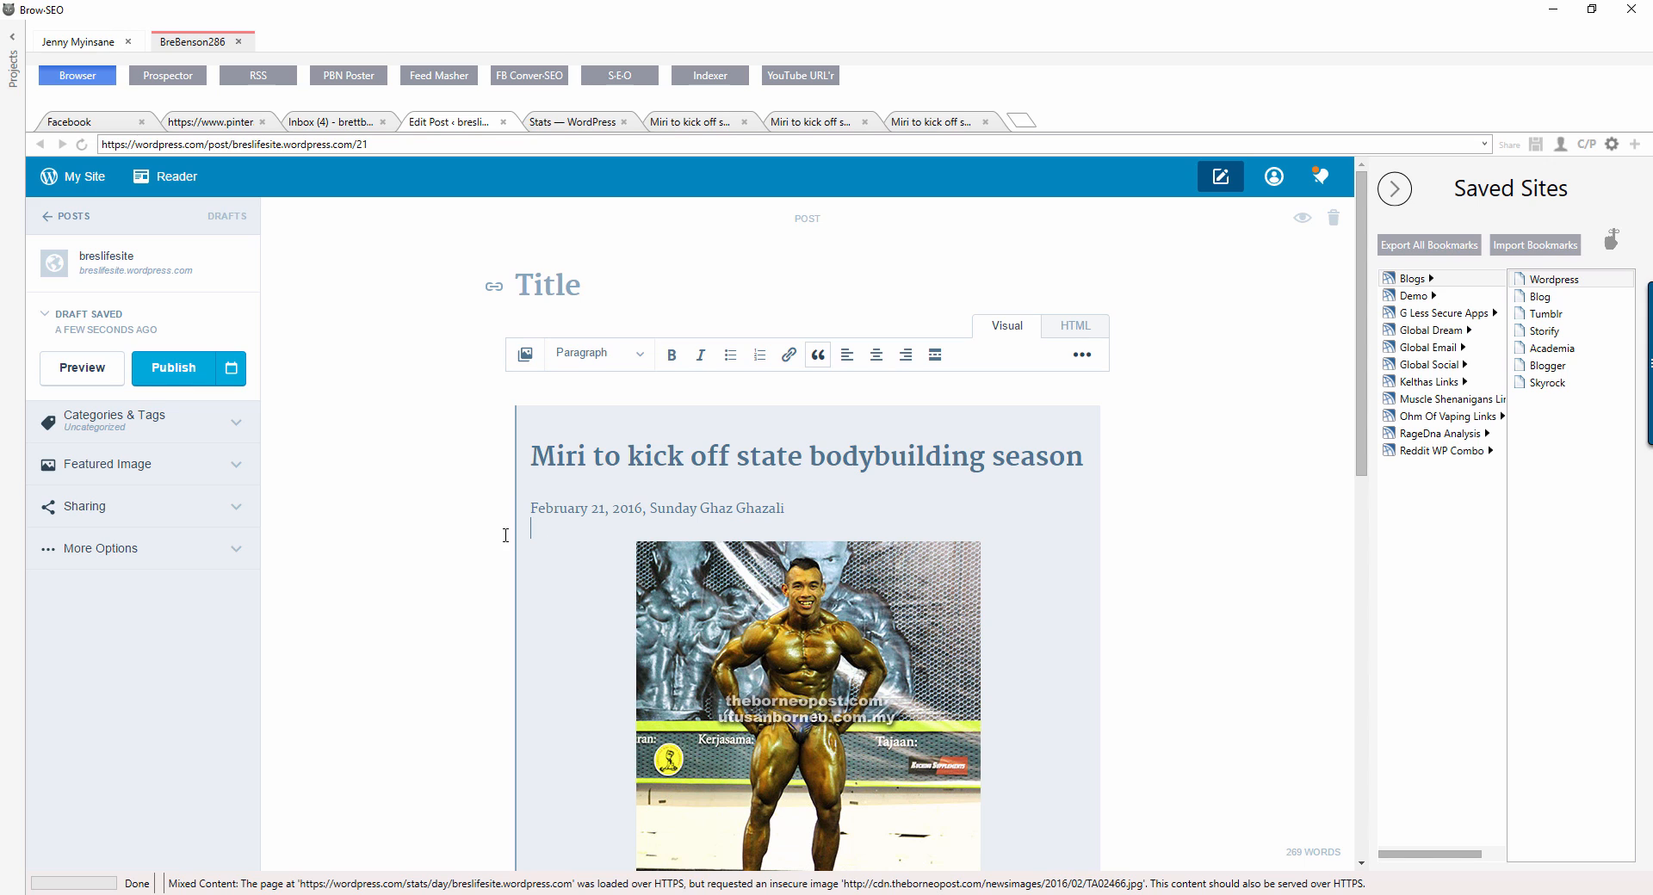
pyautogui.click(253, 81)
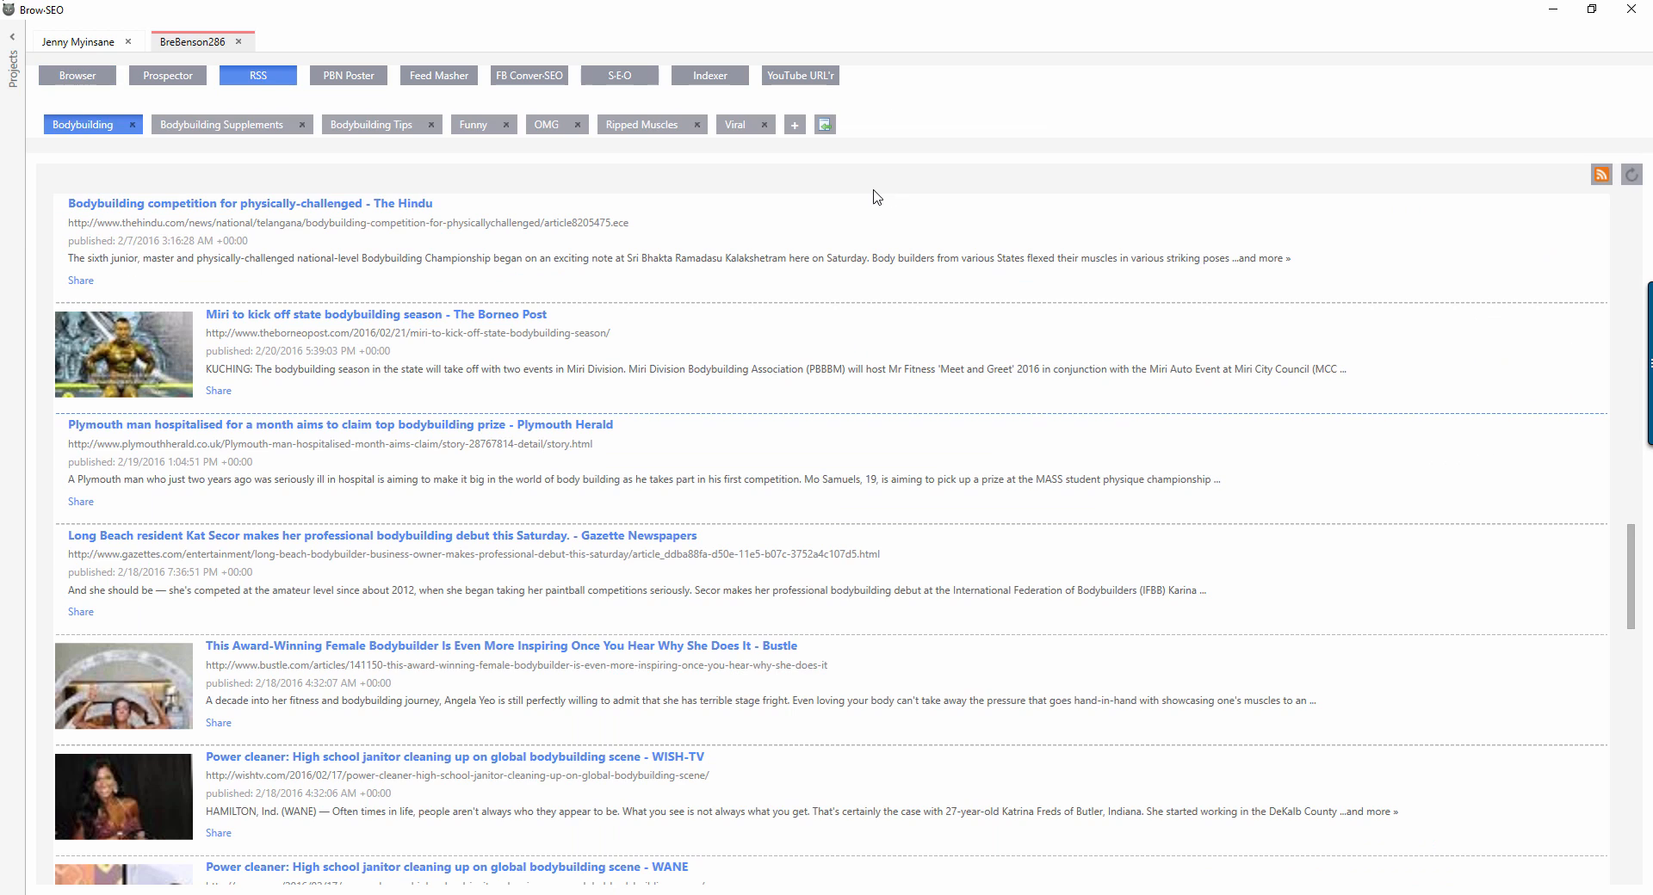
pyautogui.rightClick(308, 233)
pyautogui.click(555, 247)
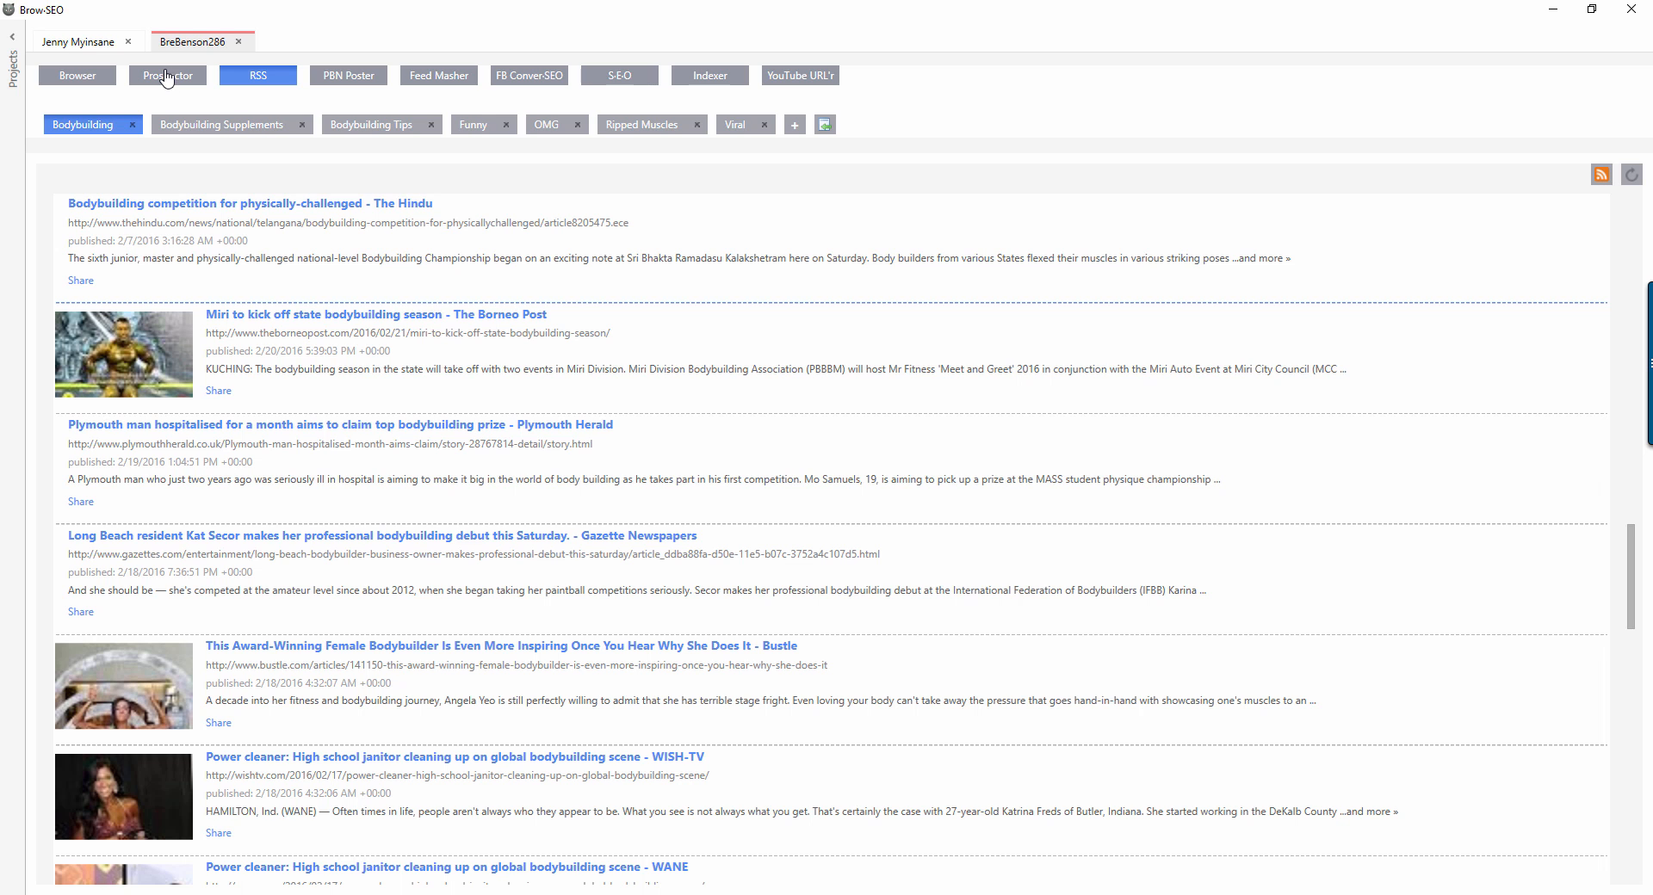
pyautogui.click(69, 77)
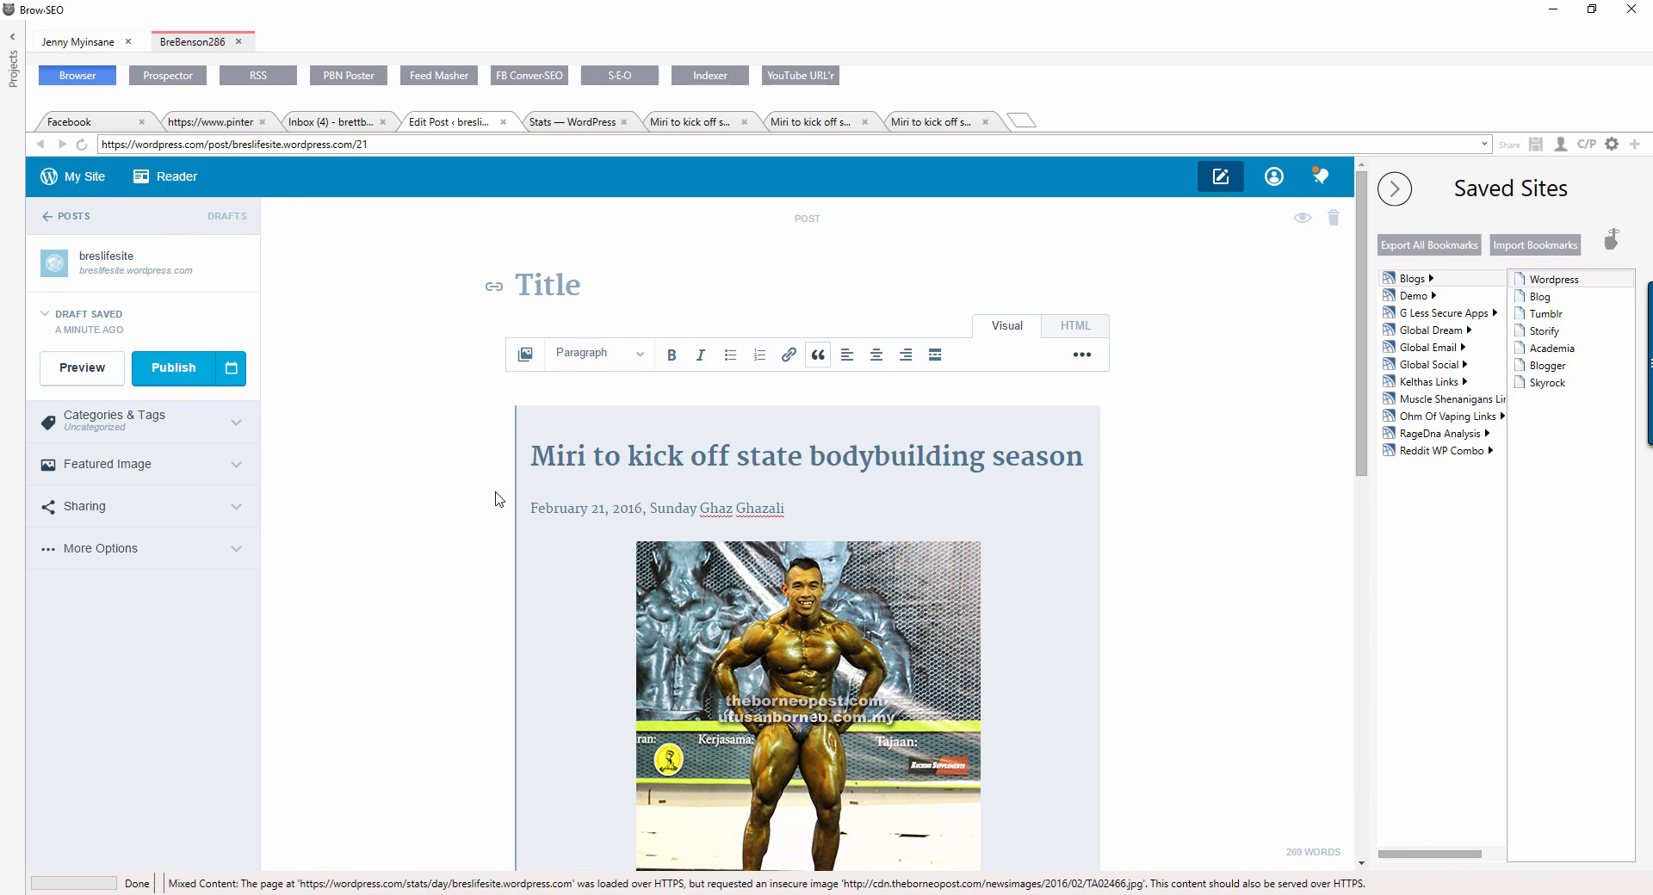
pyautogui.scroll(-4, 644, 517)
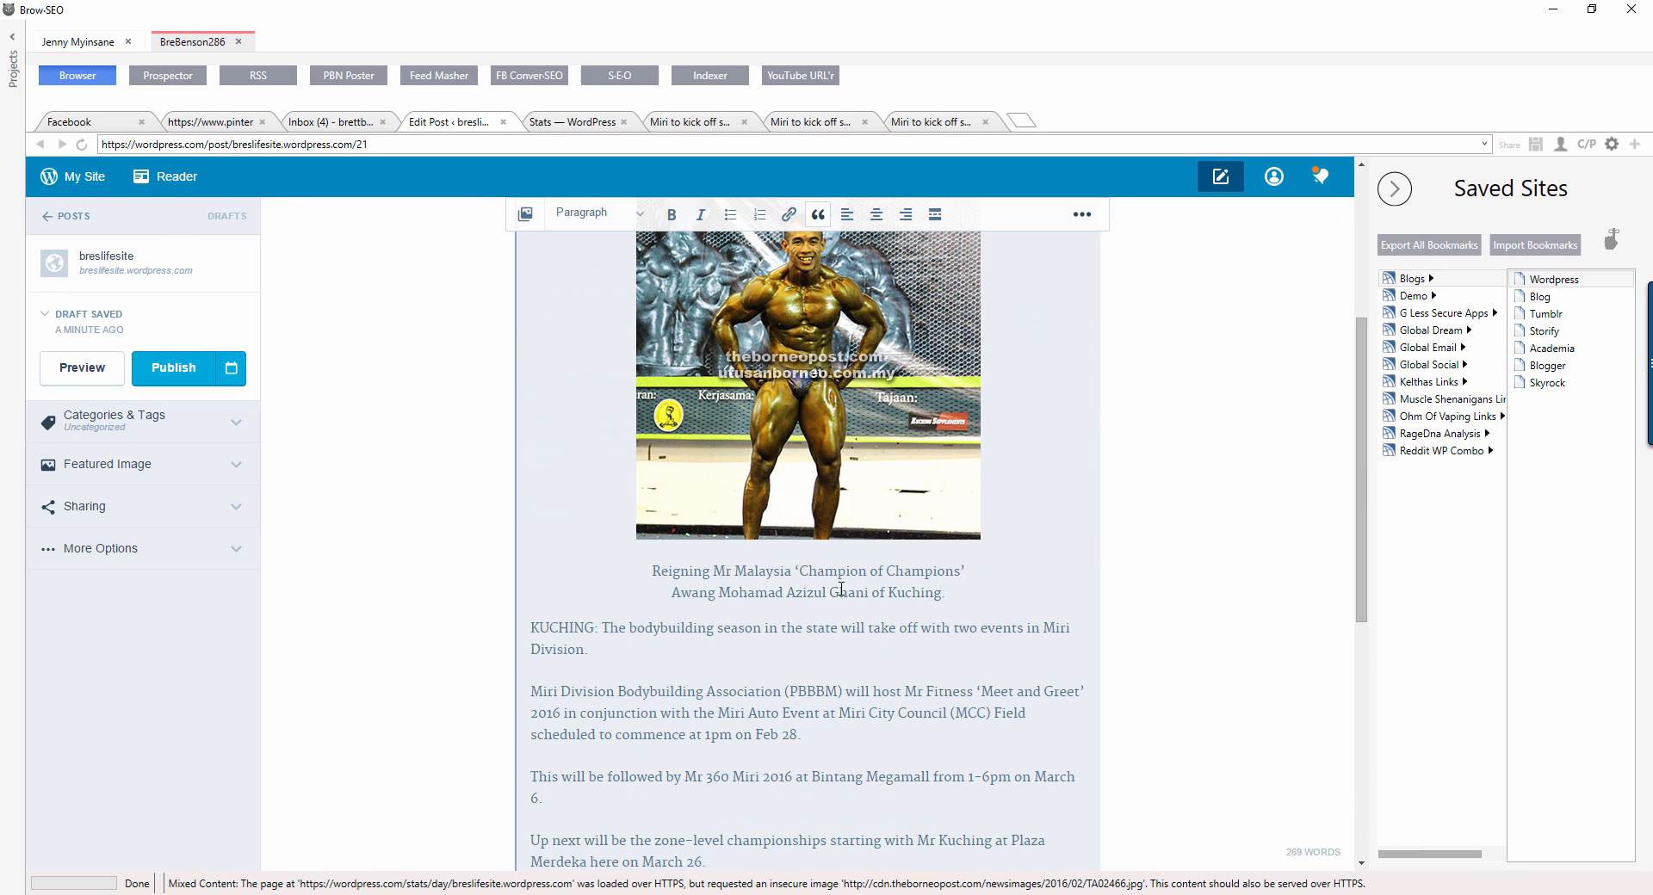
pyautogui.scroll(4, 841, 590)
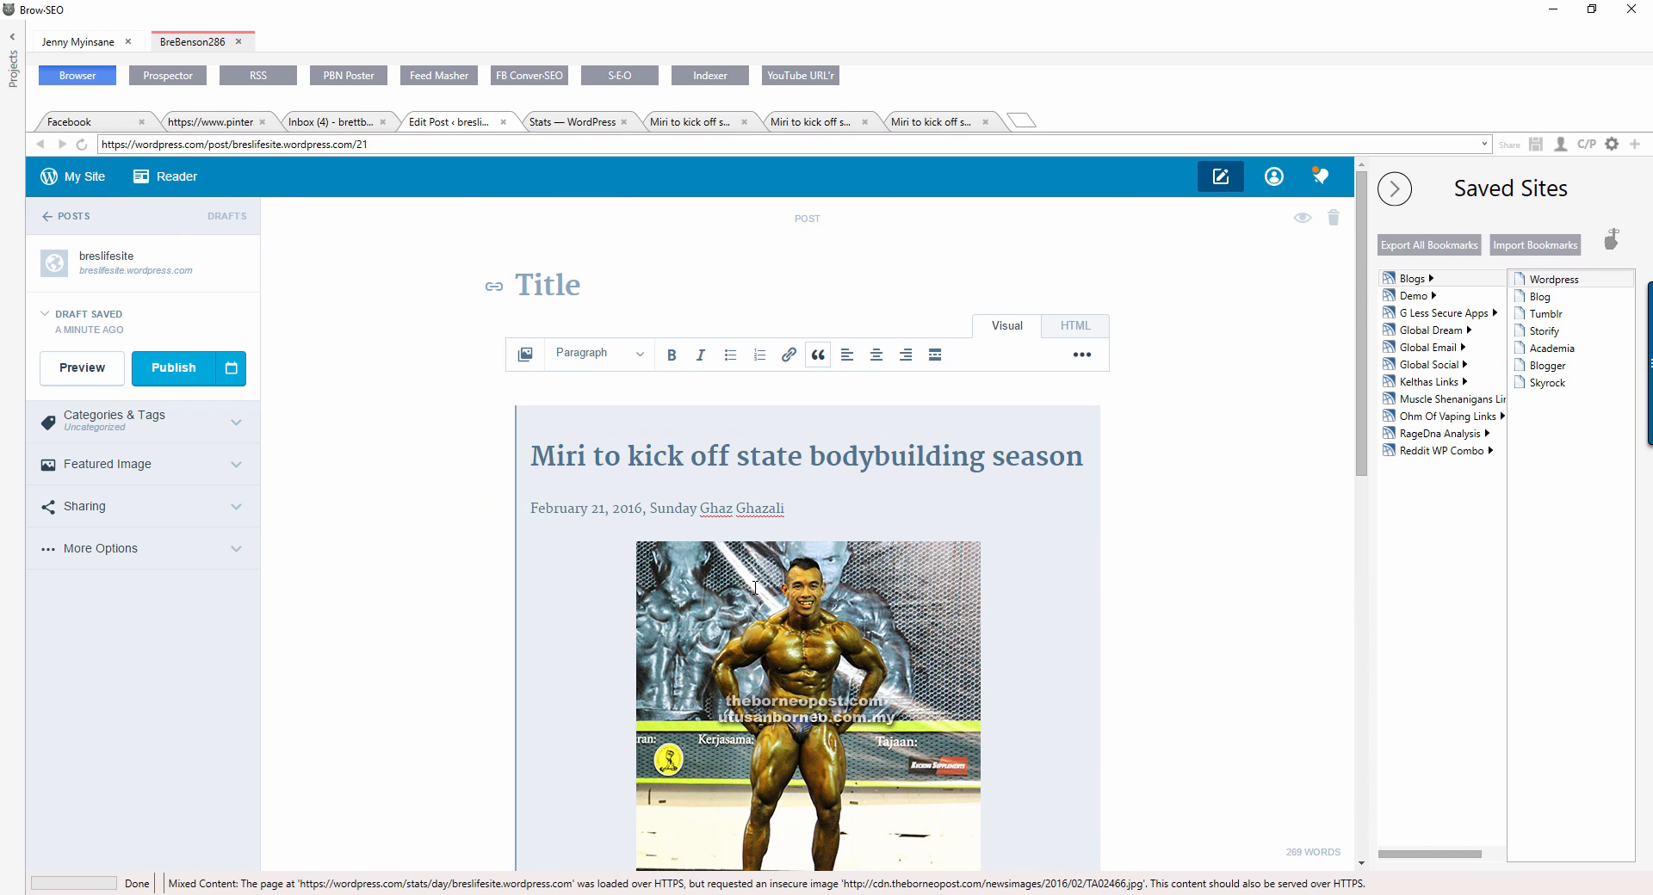
pyautogui.scroll(-8, 857, 581)
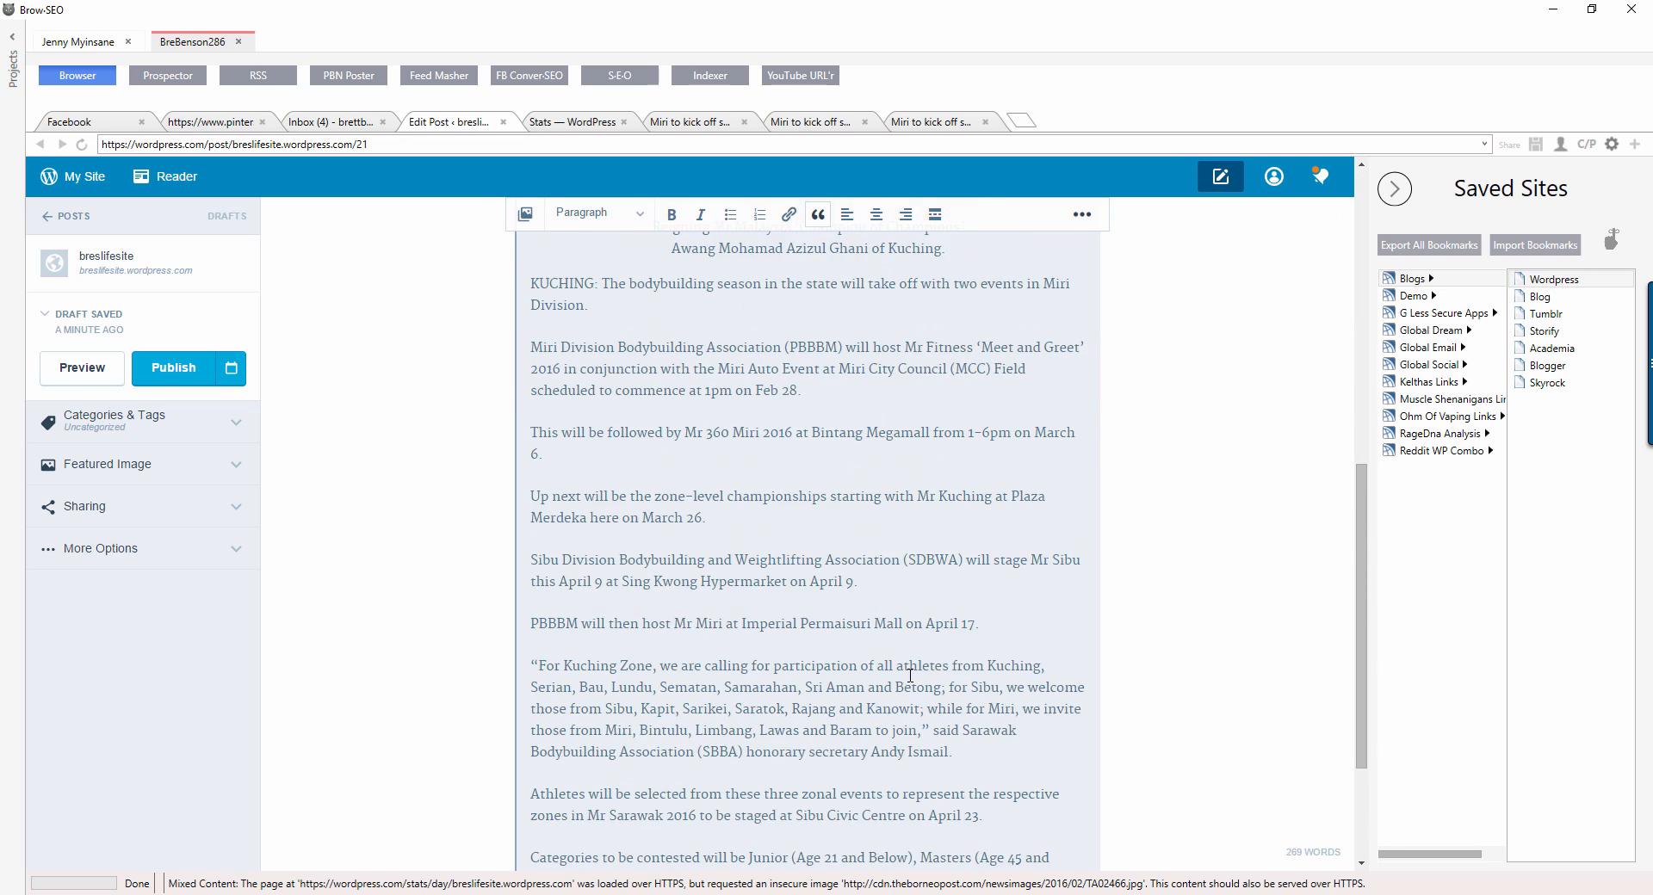
pyautogui.scroll(-3, 910, 675)
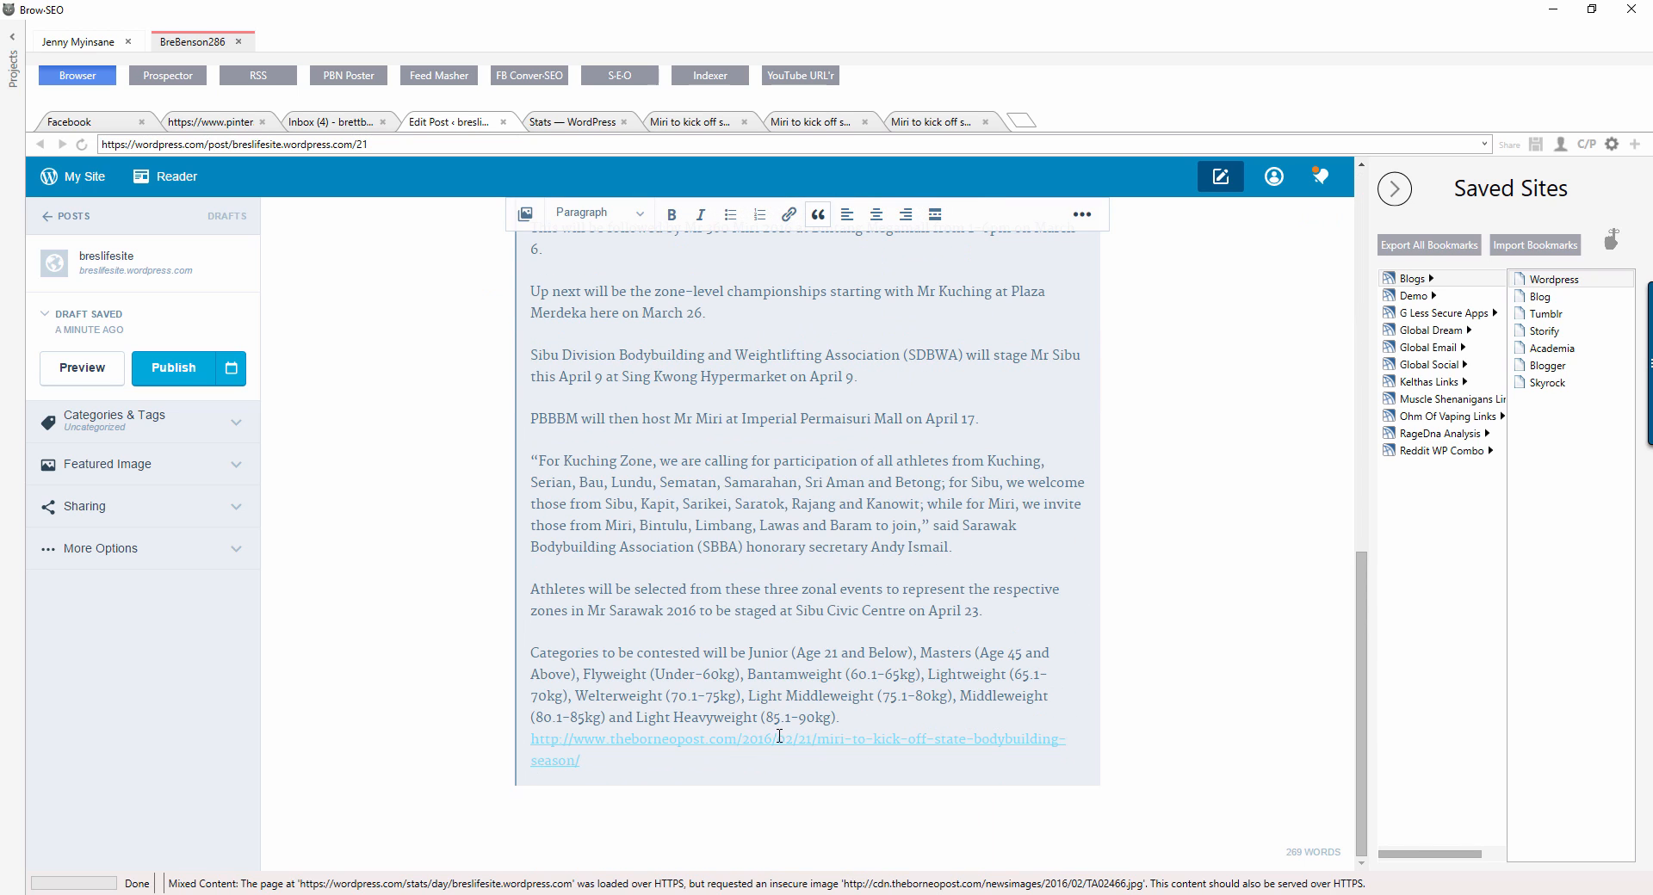
# Step: Check the source link closing the curated article, return to its headline, and expand the draft's category and tag settings
pyautogui.click(711, 742)
pyautogui.moveTo(580, 761); pyautogui.dragTo(535, 741)
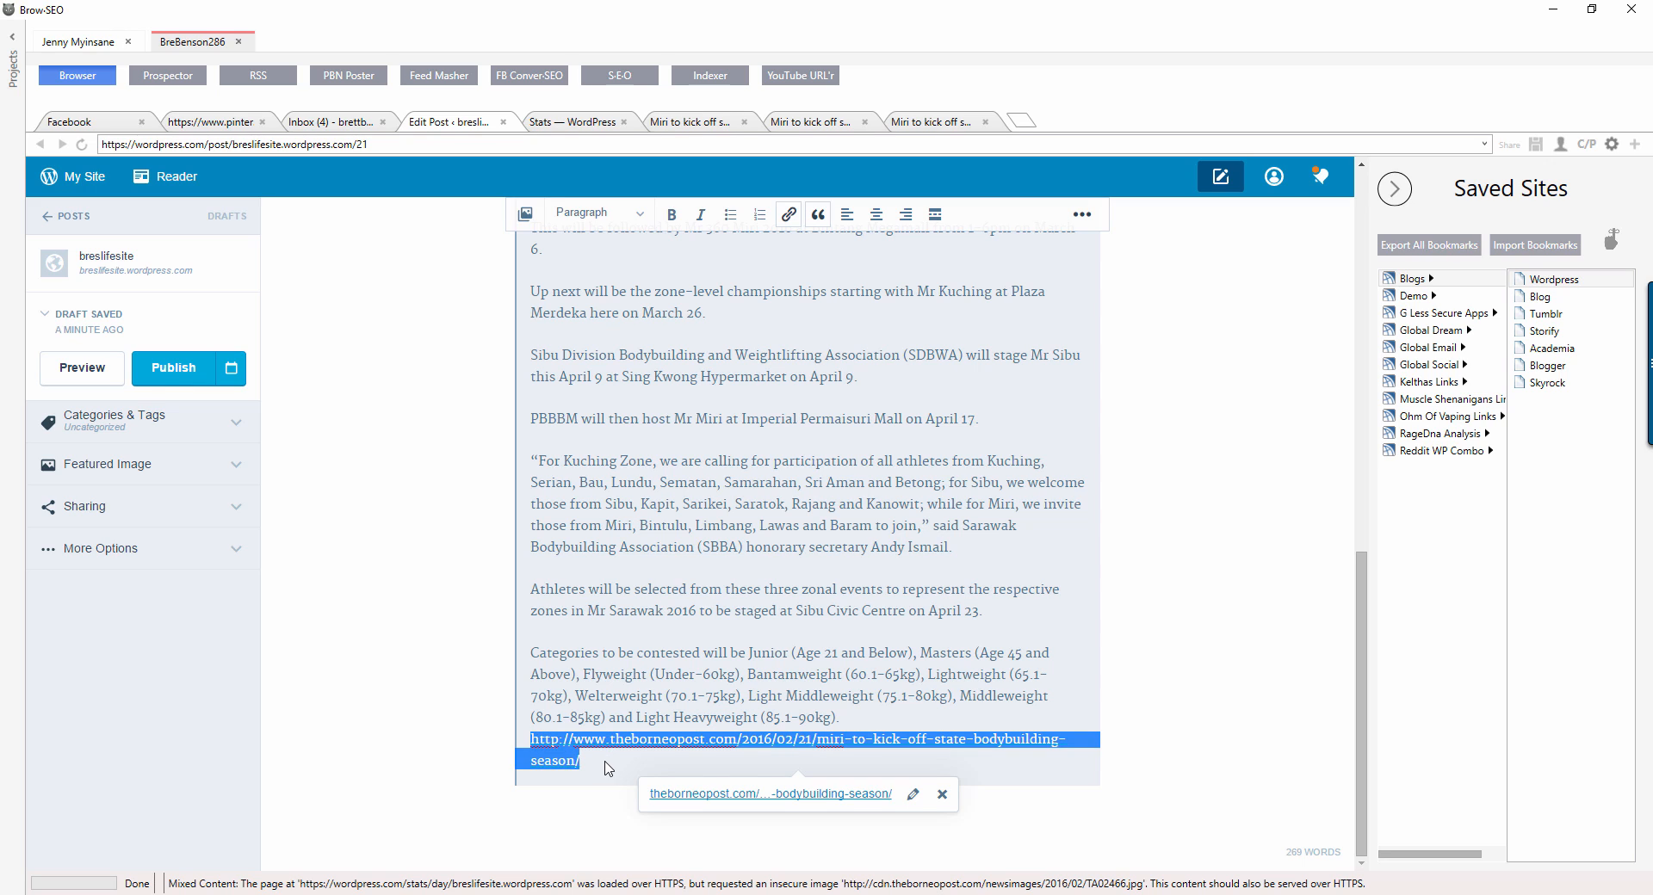
pyautogui.click(679, 759)
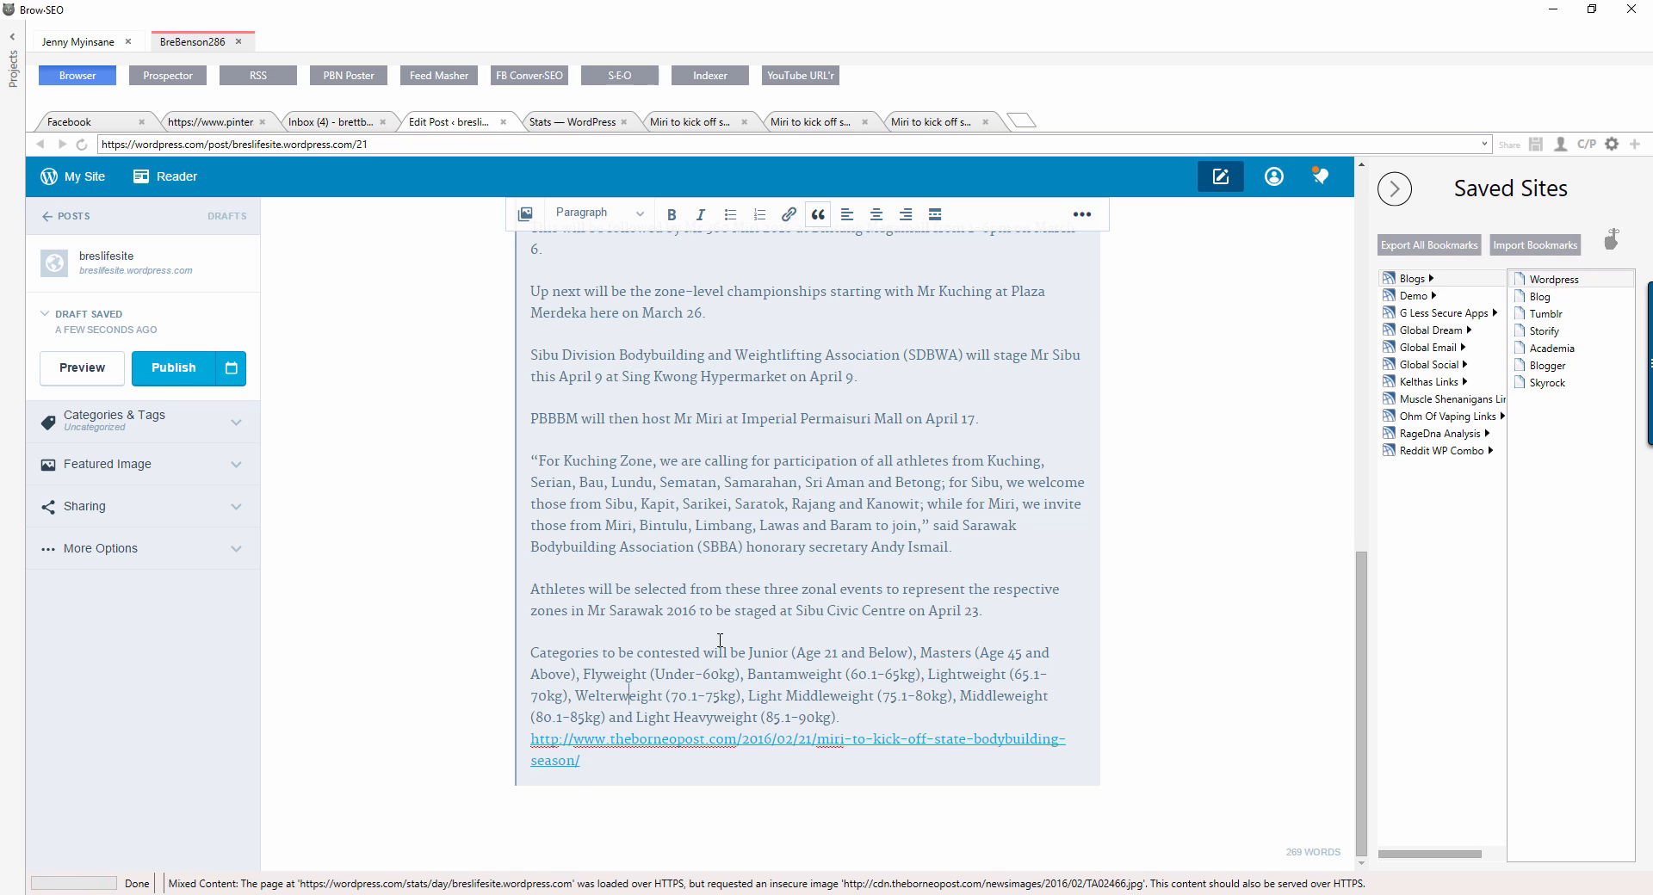
pyautogui.scroll(10, 713, 601)
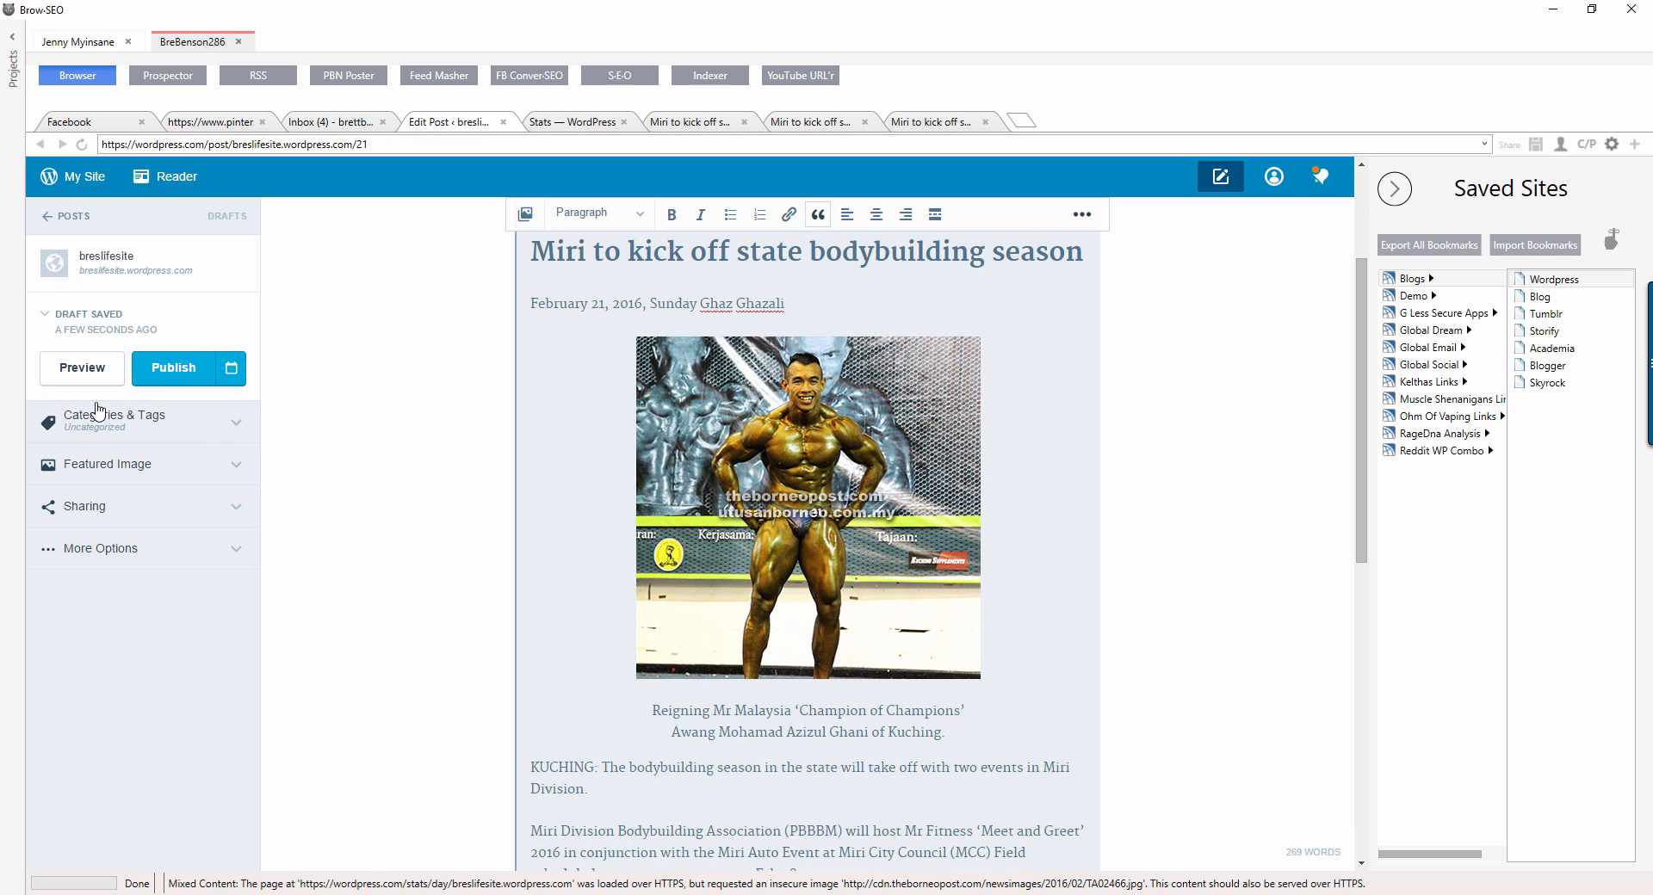
pyautogui.click(238, 427)
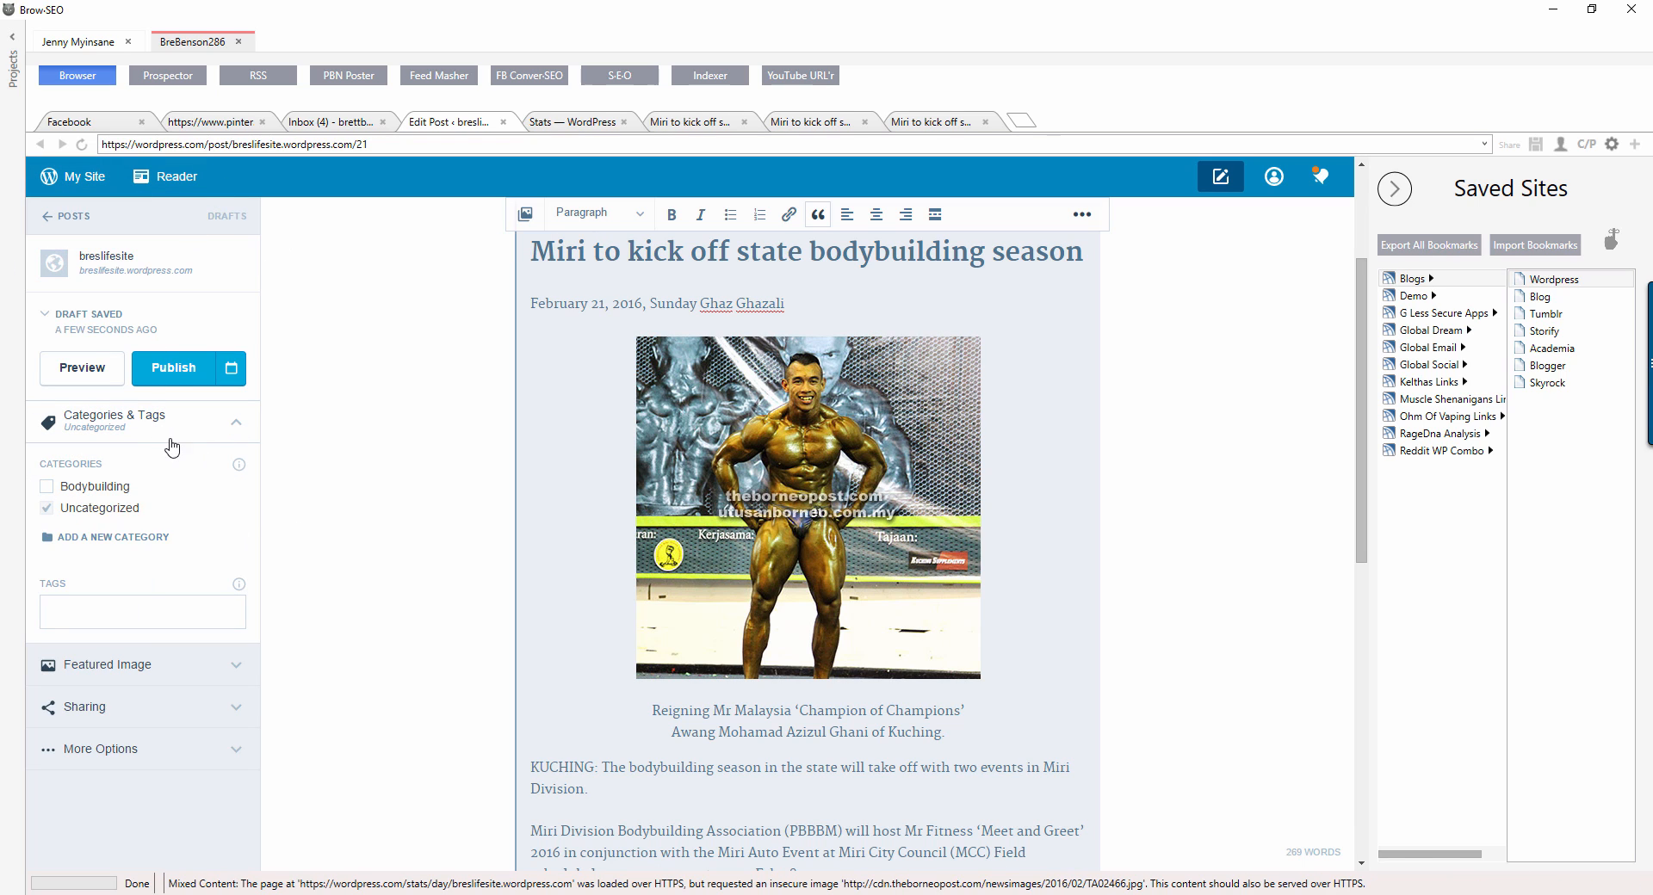
# Step: Review the WordPress site's stats insights and open the view statistics of the latest post, "WTF – Arnold Looks Tiny"
pyautogui.click(325, 121)
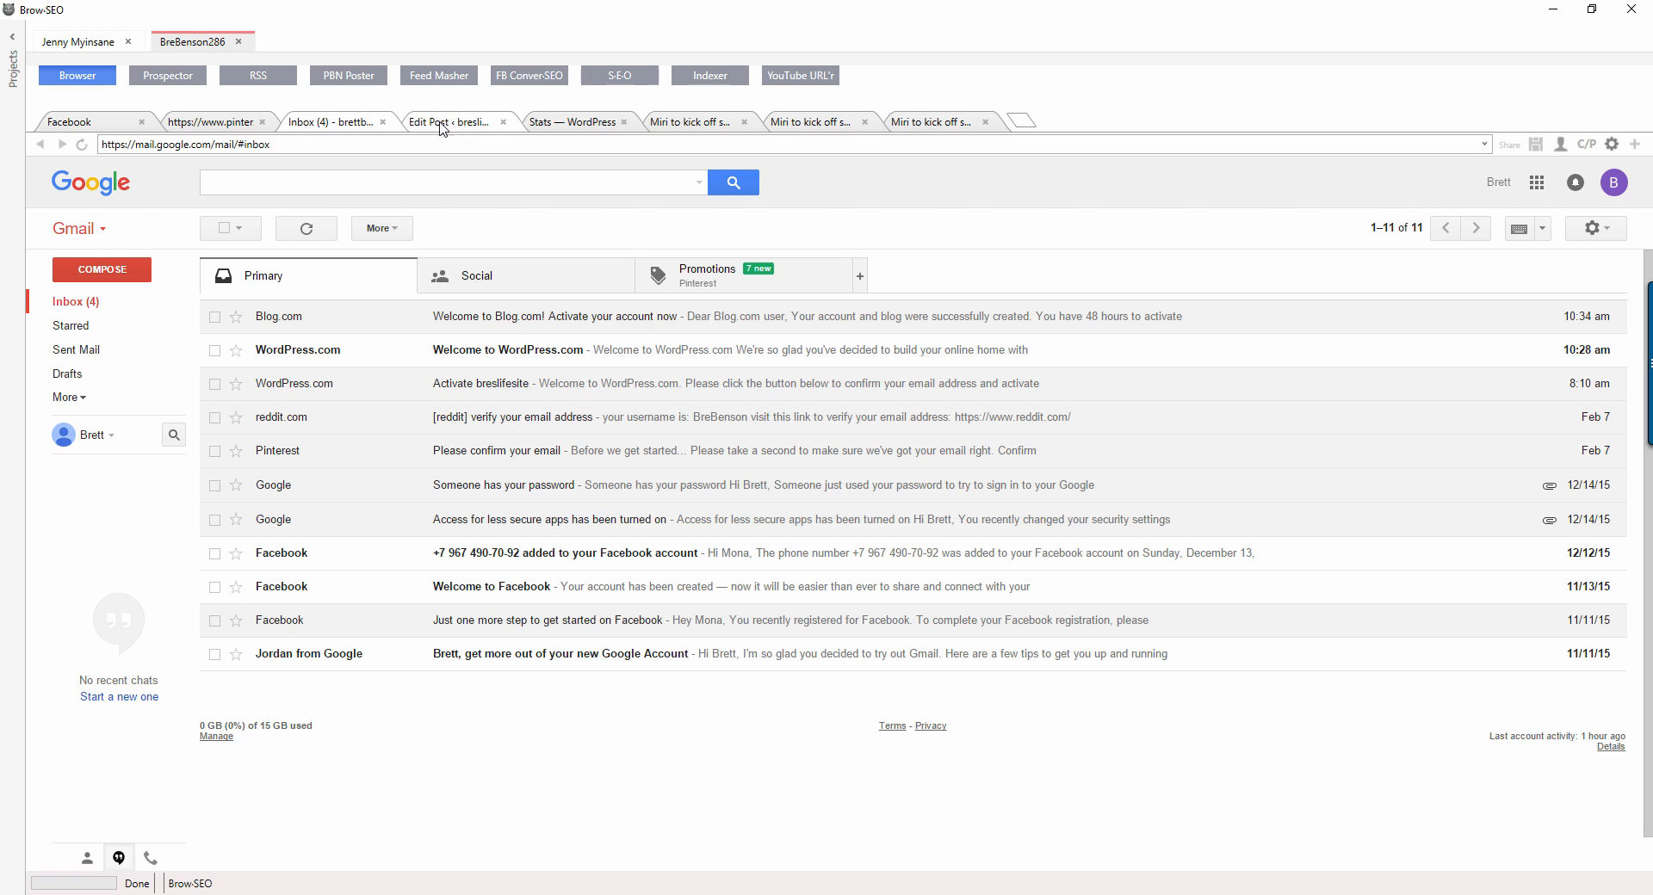
pyautogui.click(575, 124)
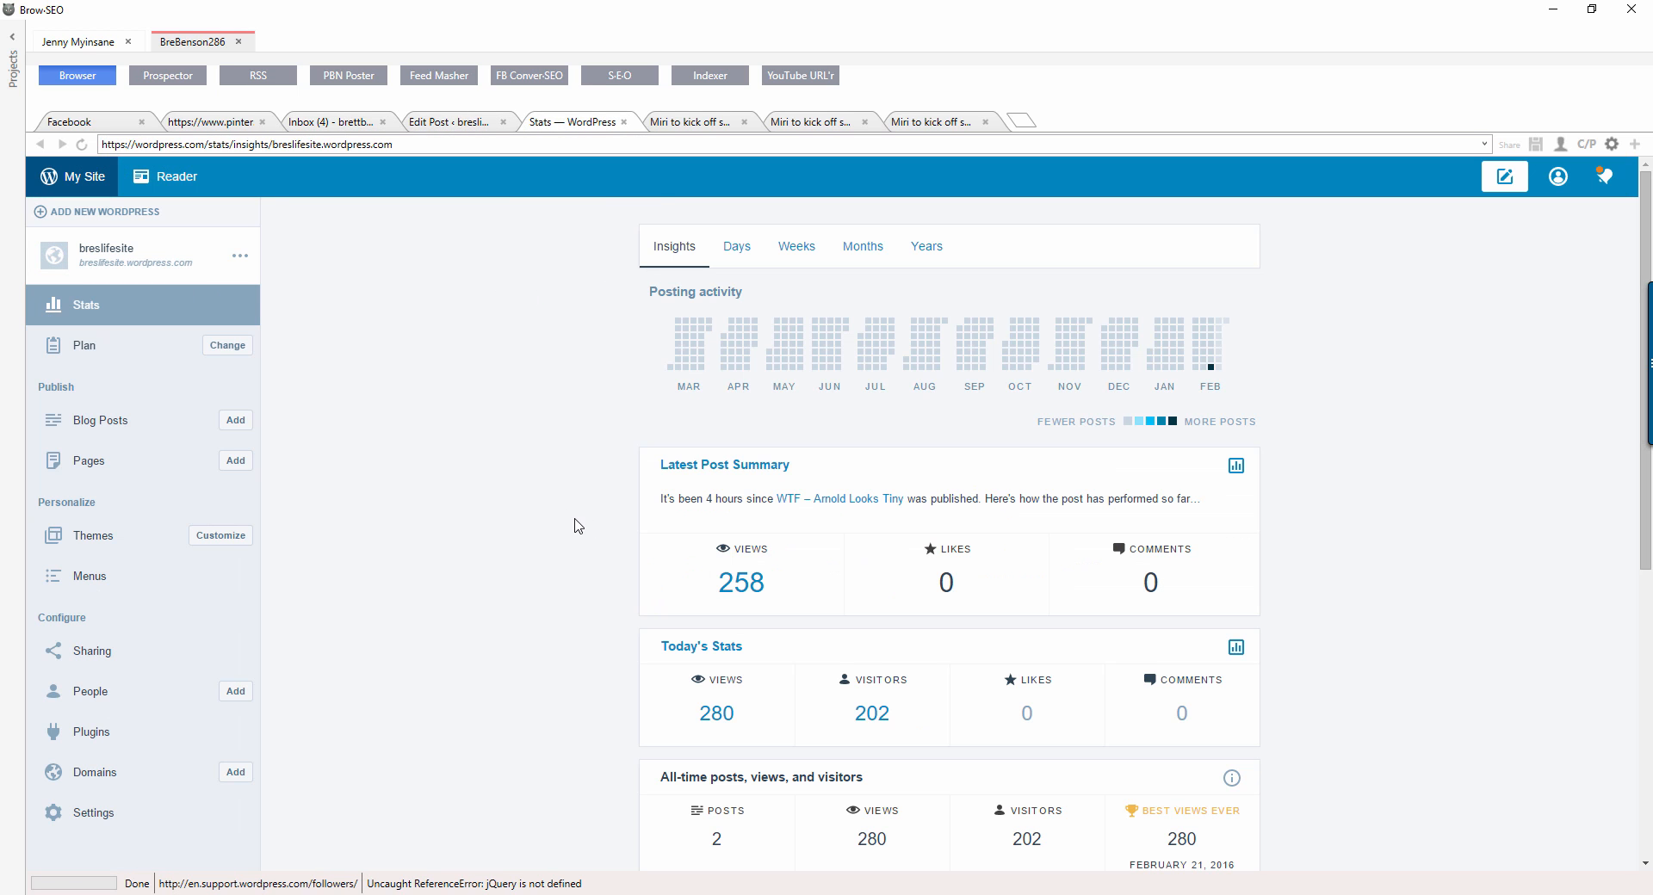
pyautogui.scroll(-4, 710, 611)
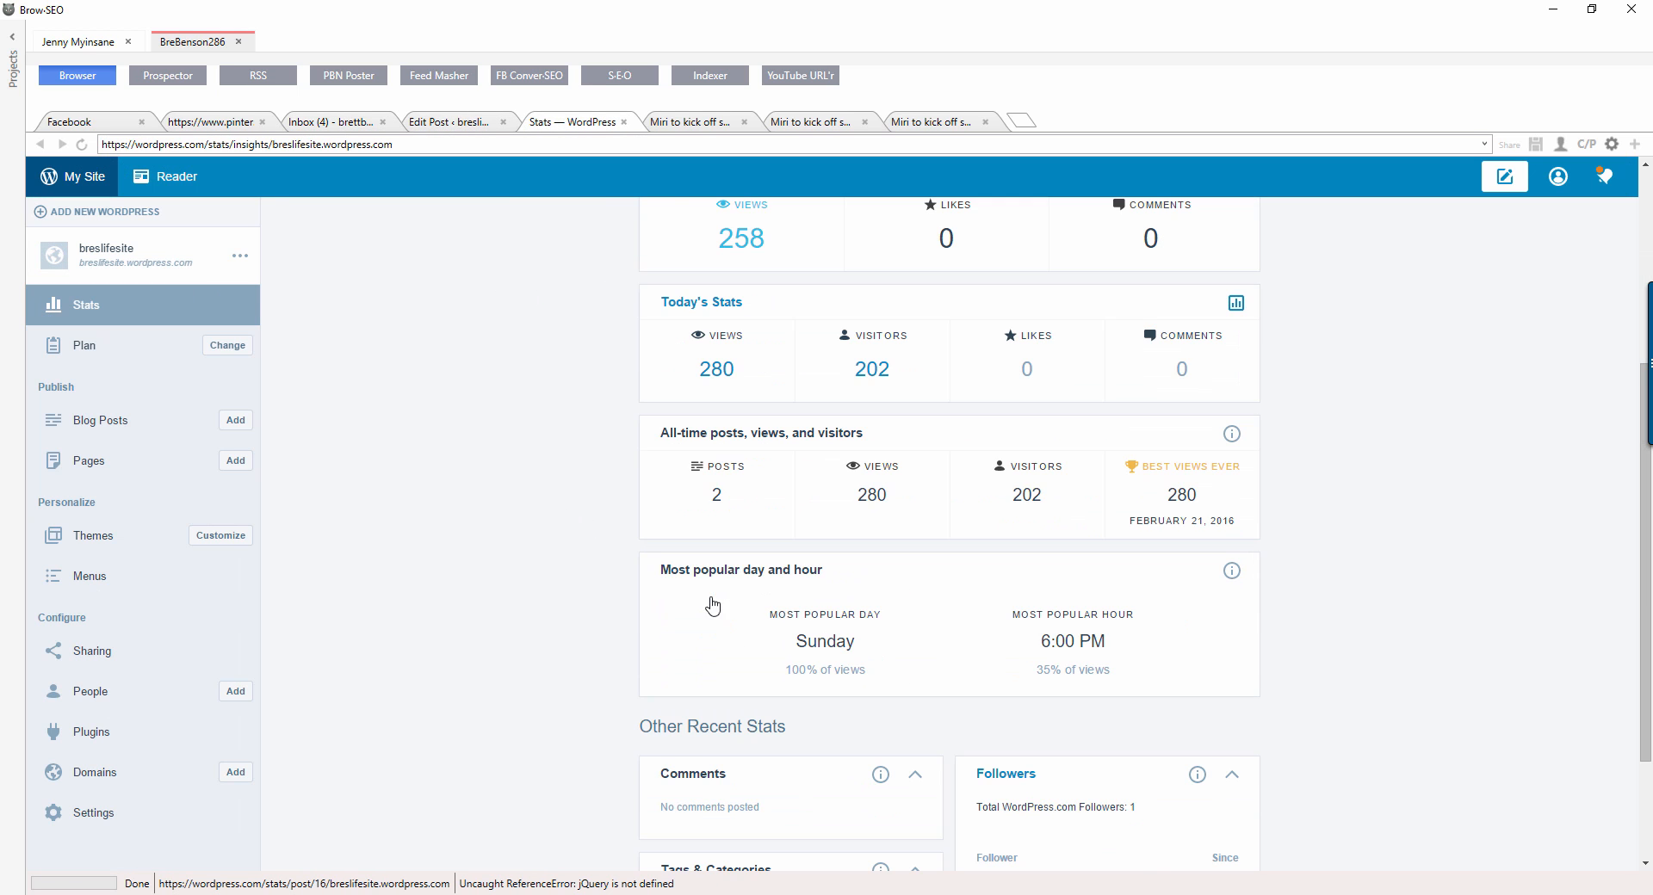
pyautogui.scroll(5, 1002, 619)
pyautogui.click(744, 688)
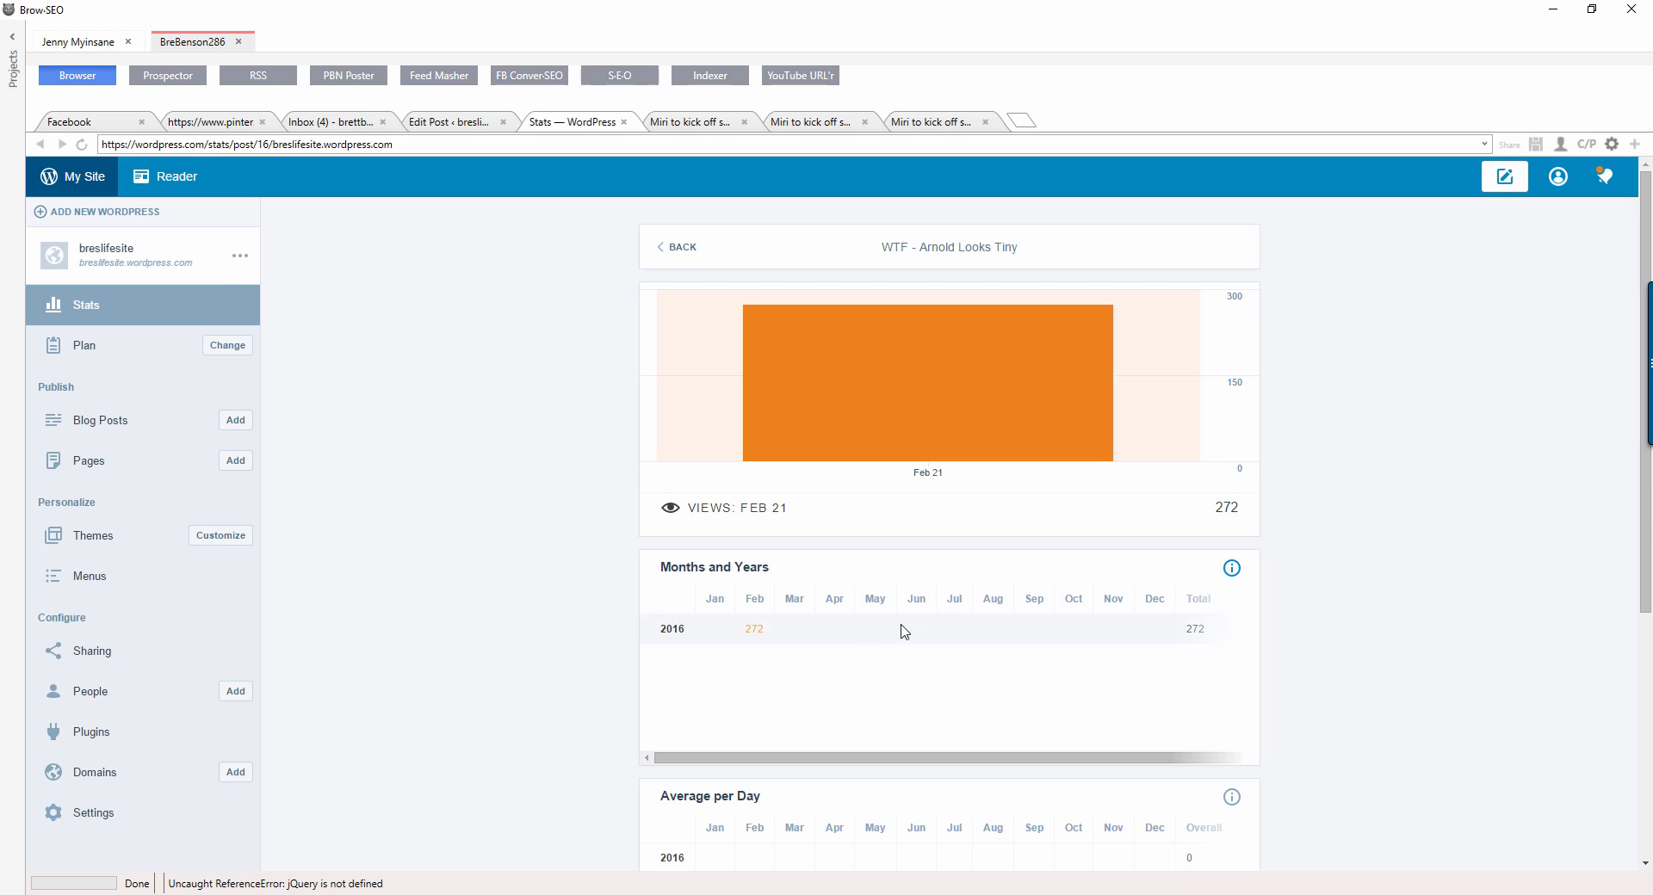
# Step: Reload the site's stats insights and examine the latest post's updated views by month, day and recent weeks
pyautogui.click(73, 311)
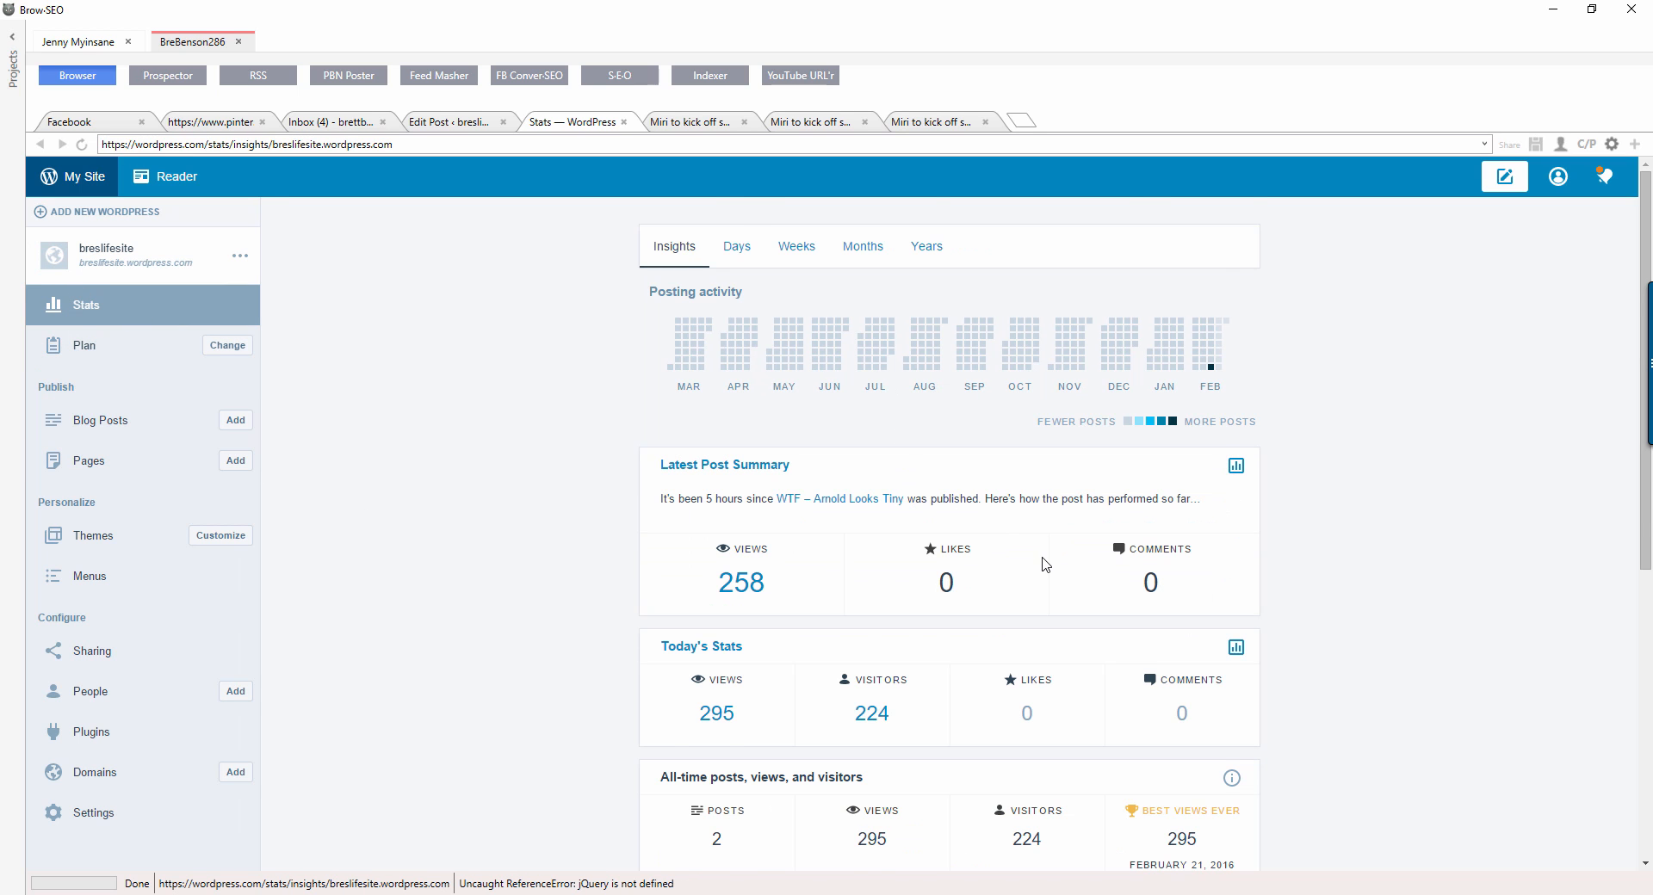
pyautogui.scroll(-4, 1044, 560)
pyautogui.scroll(4, 870, 520)
pyautogui.click(753, 583)
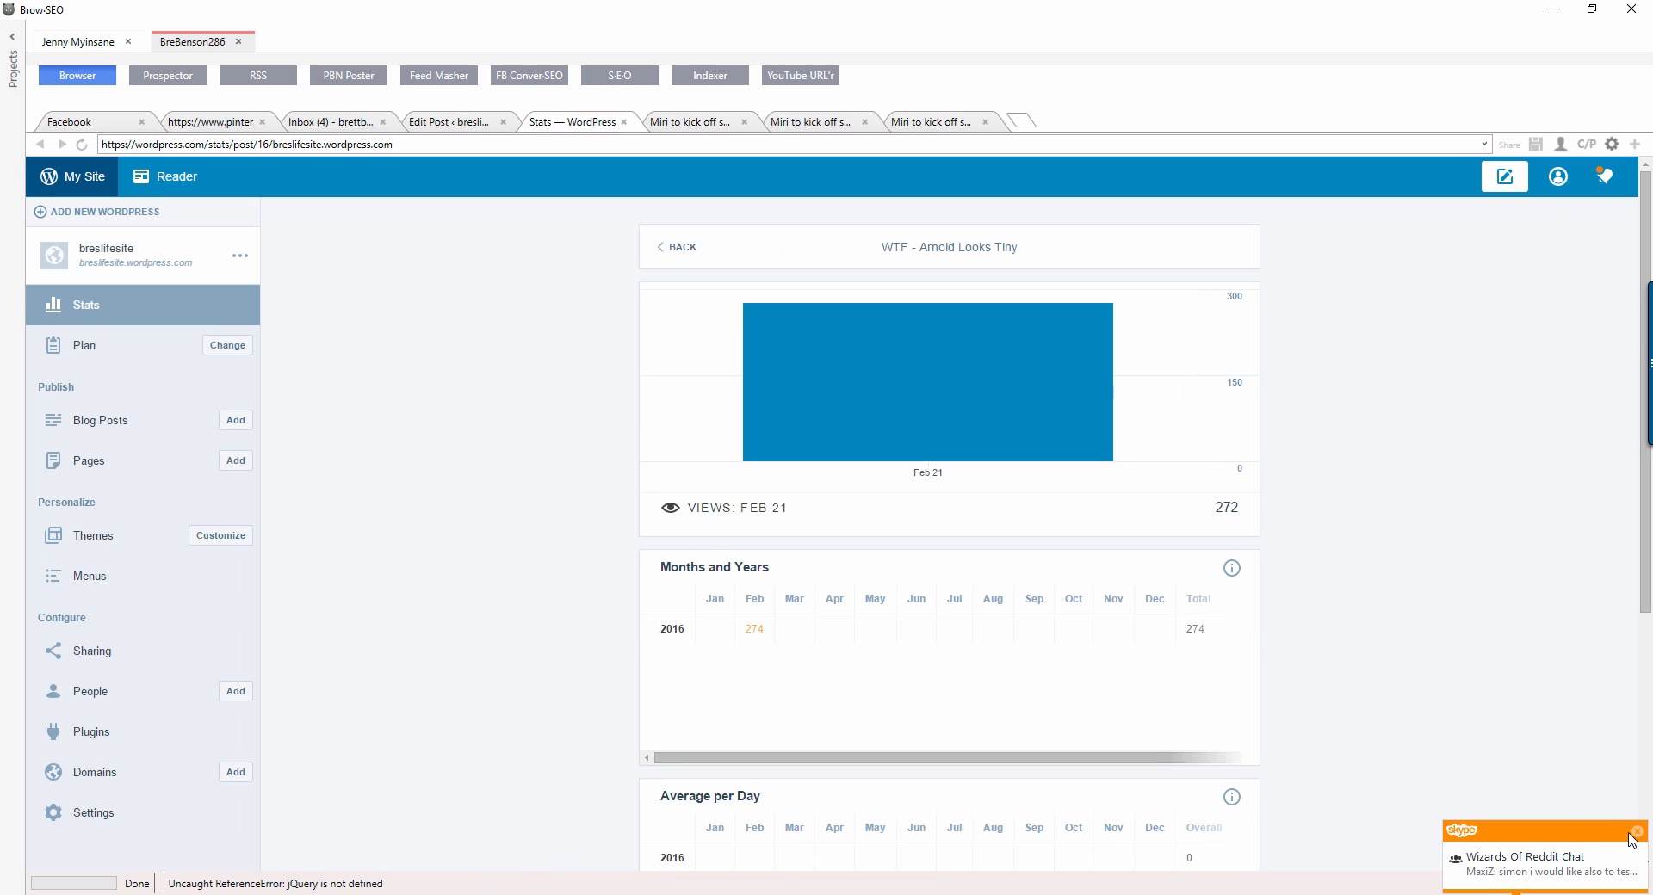
pyautogui.click(1636, 832)
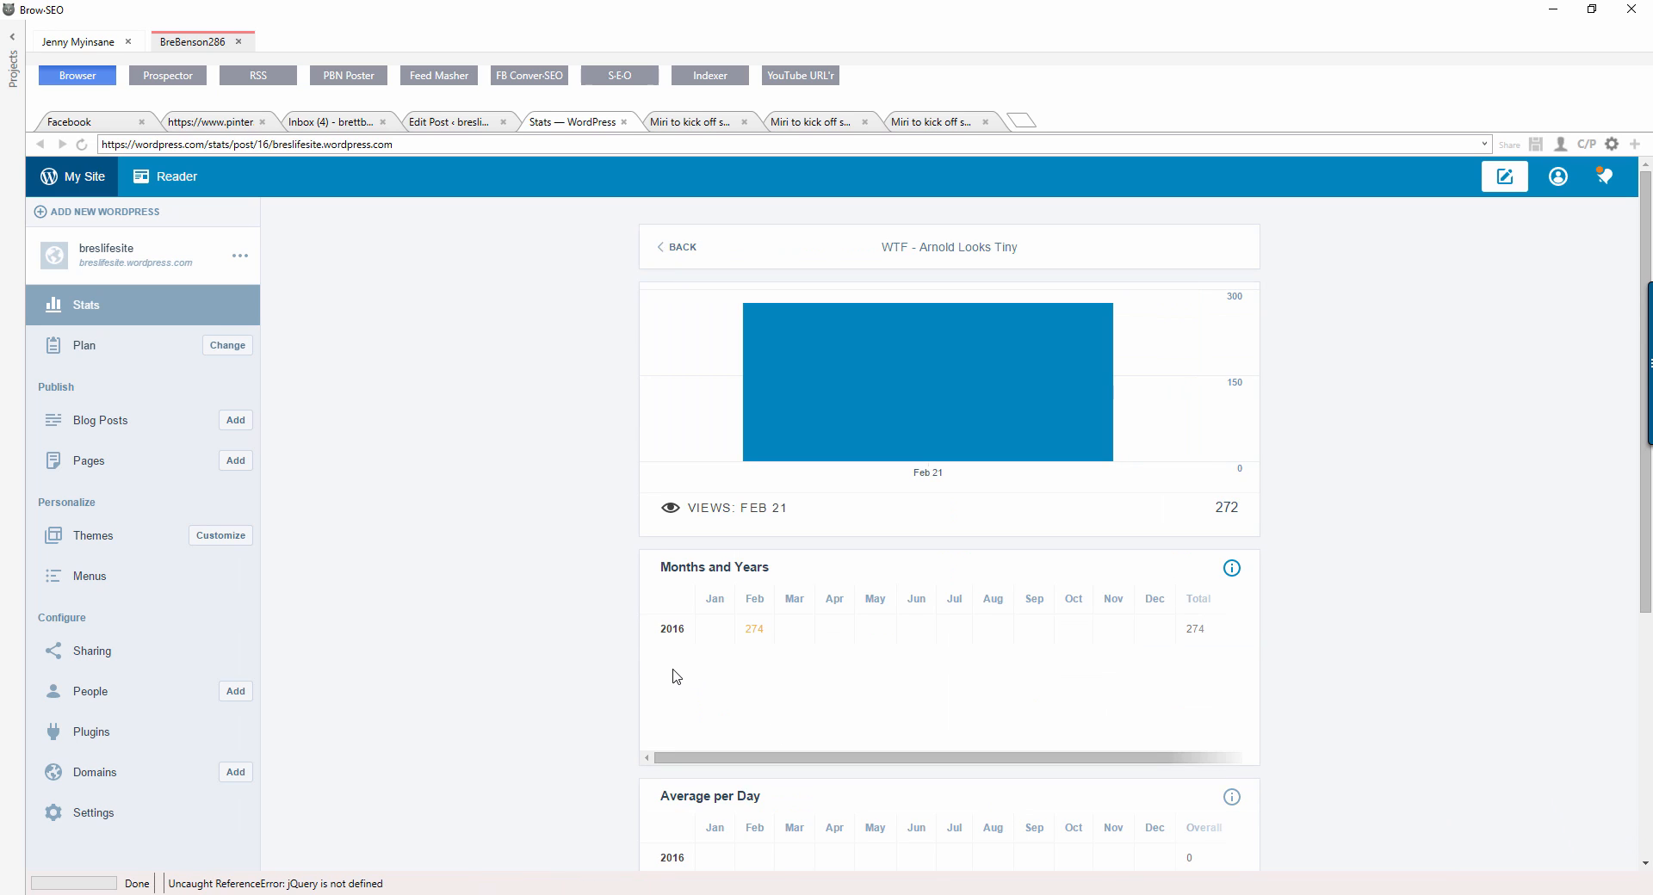
pyautogui.scroll(-4, 677, 677)
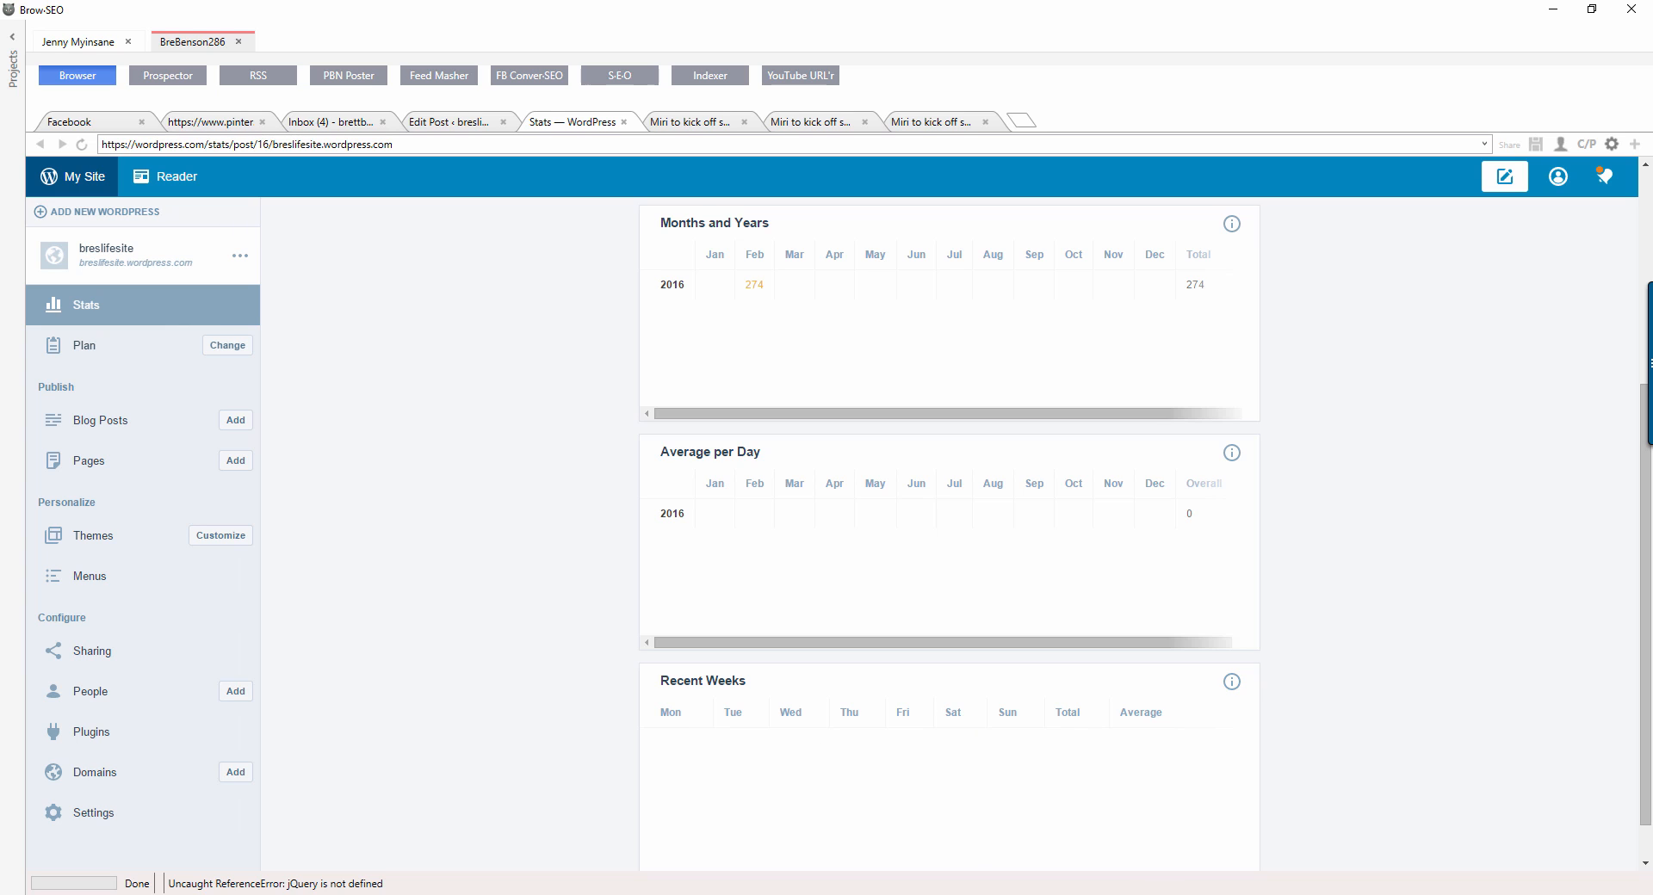
pyautogui.click(1184, 894)
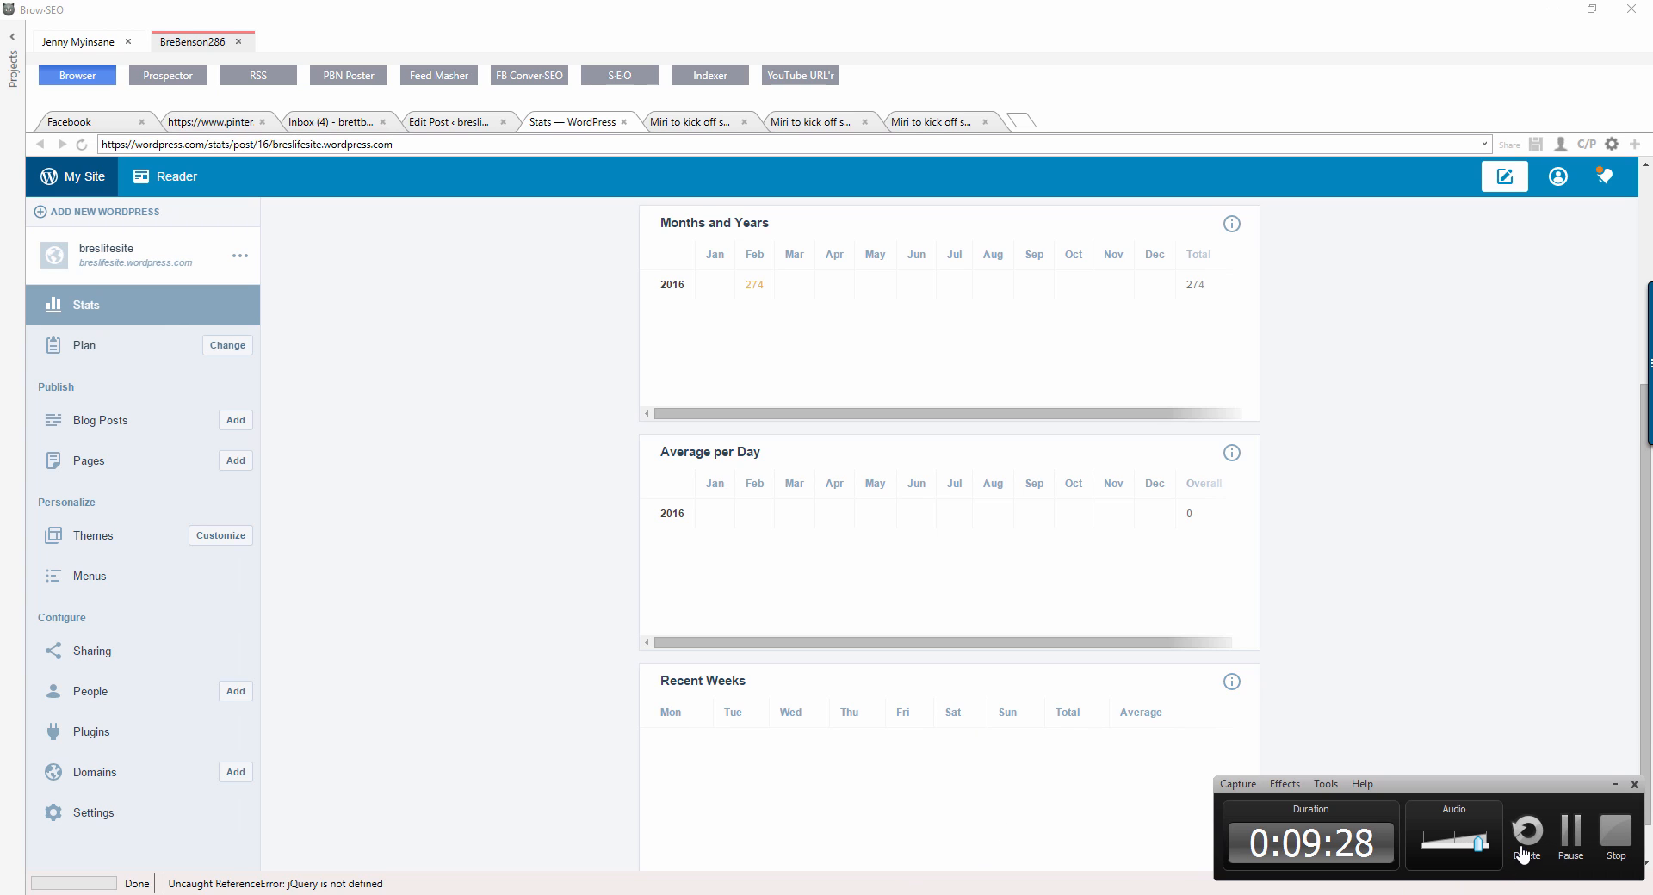